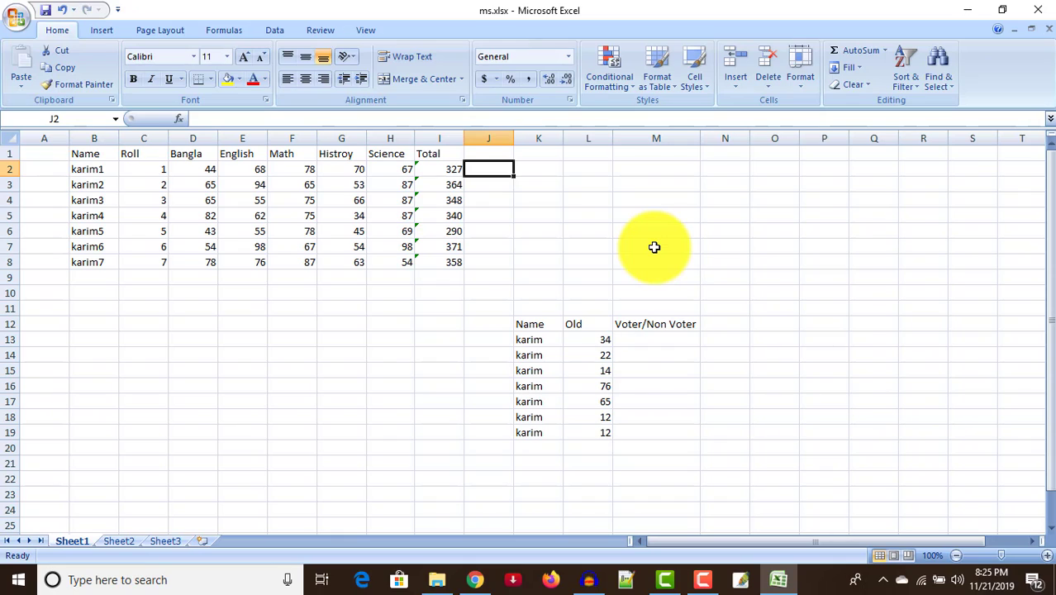
# - Move between cells J2, J3 and J4 beside the totals
pyautogui.click(501, 198)
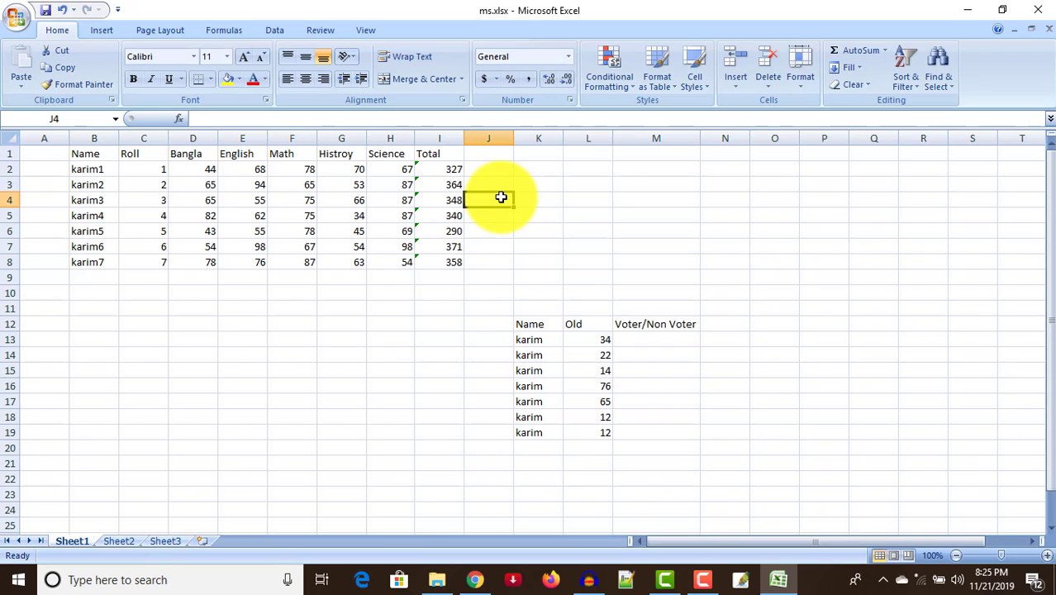
pyautogui.click(501, 180)
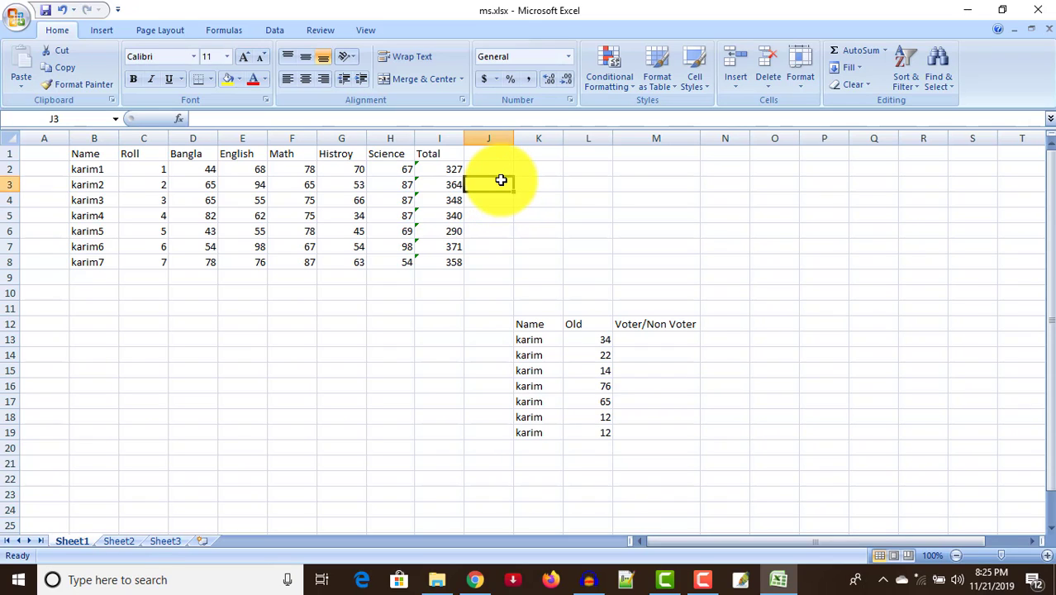
pyautogui.press('Up')
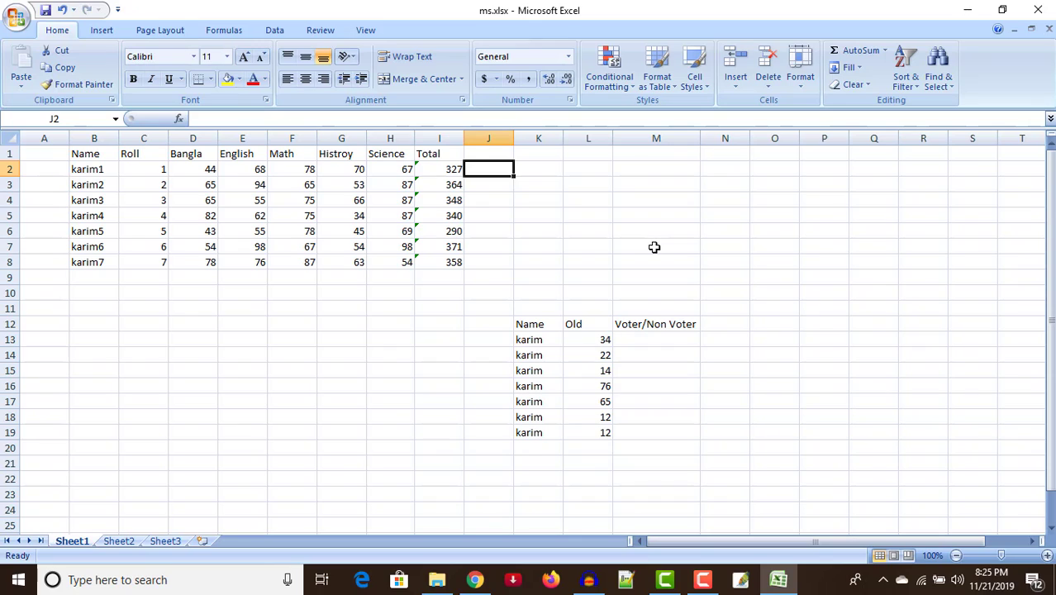
pyautogui.click(501, 197)
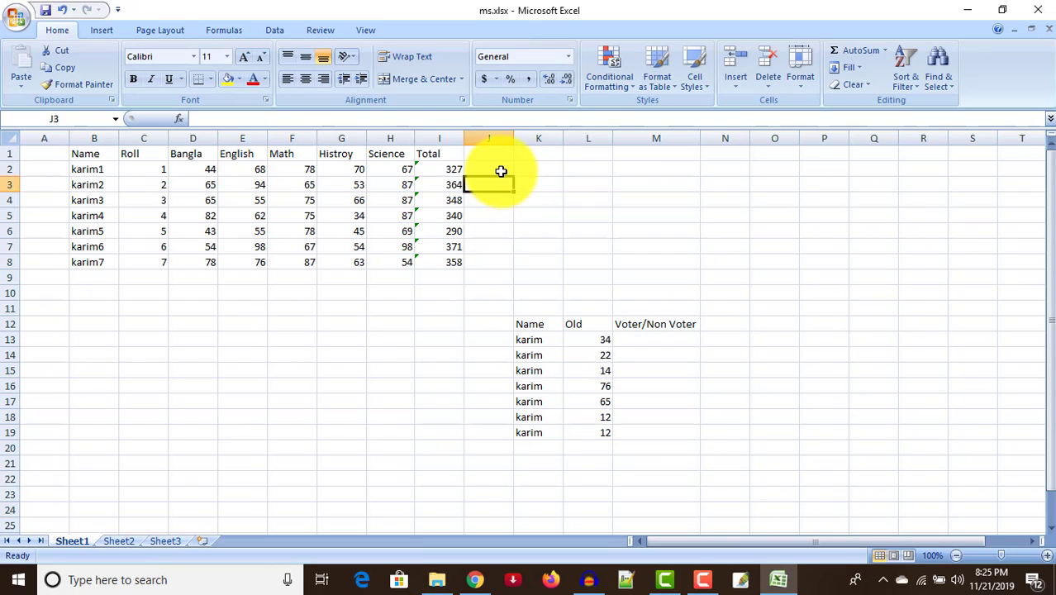
pyautogui.click(500, 169)
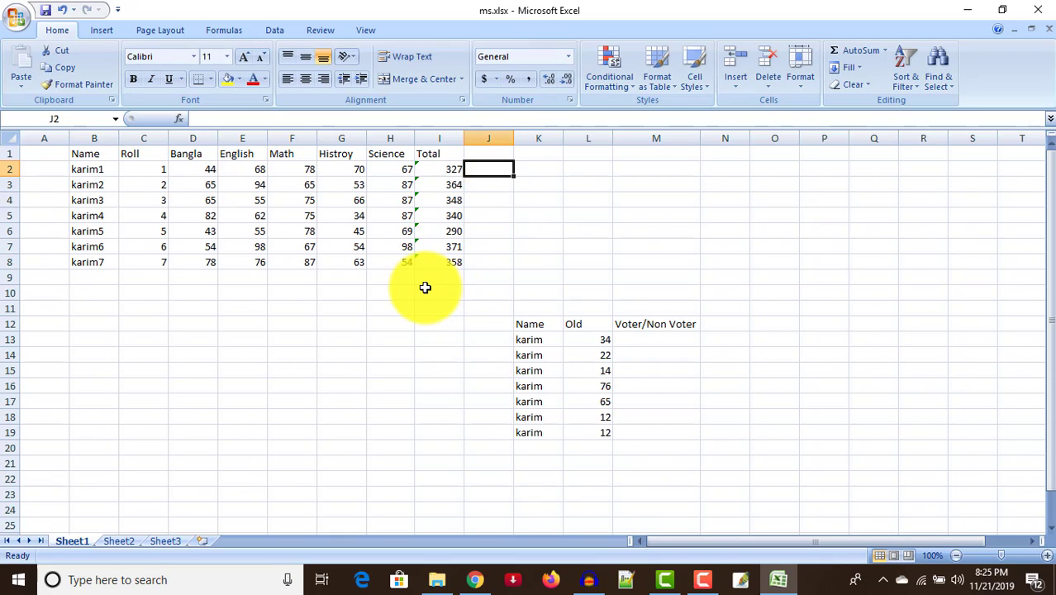
# - Enter =mix(G2:G8) in H10, getting #NAME?, and dismiss the licence notice
pyautogui.click(395, 293)
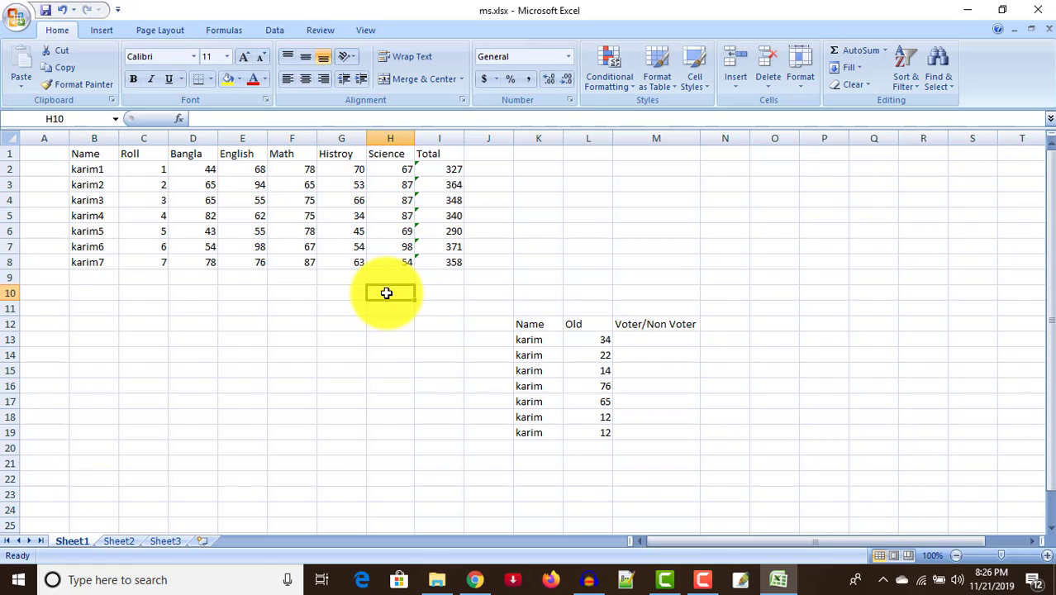
pyautogui.write('=')
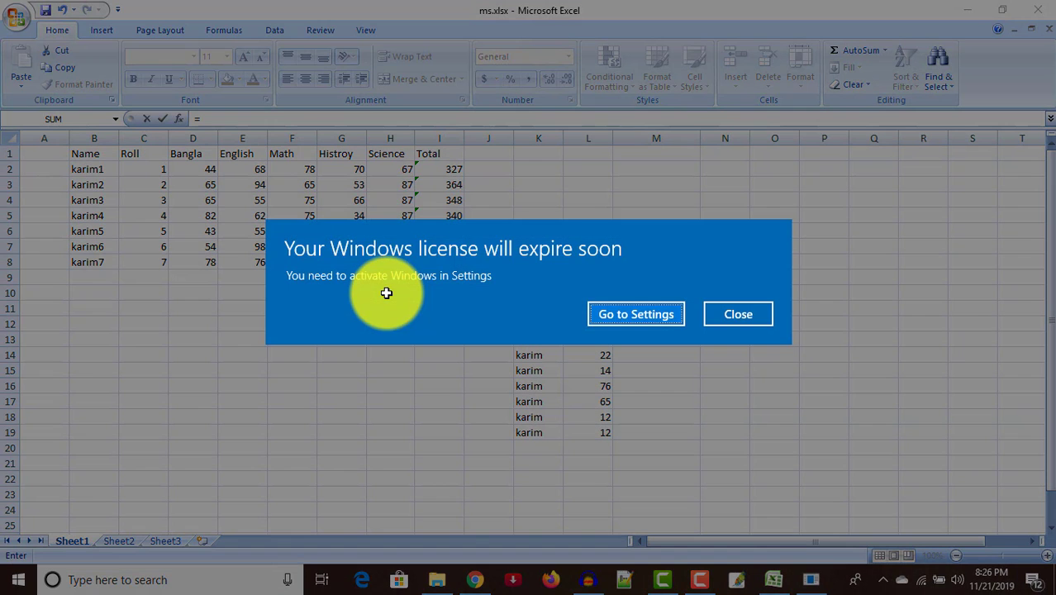
pyautogui.click(738, 314)
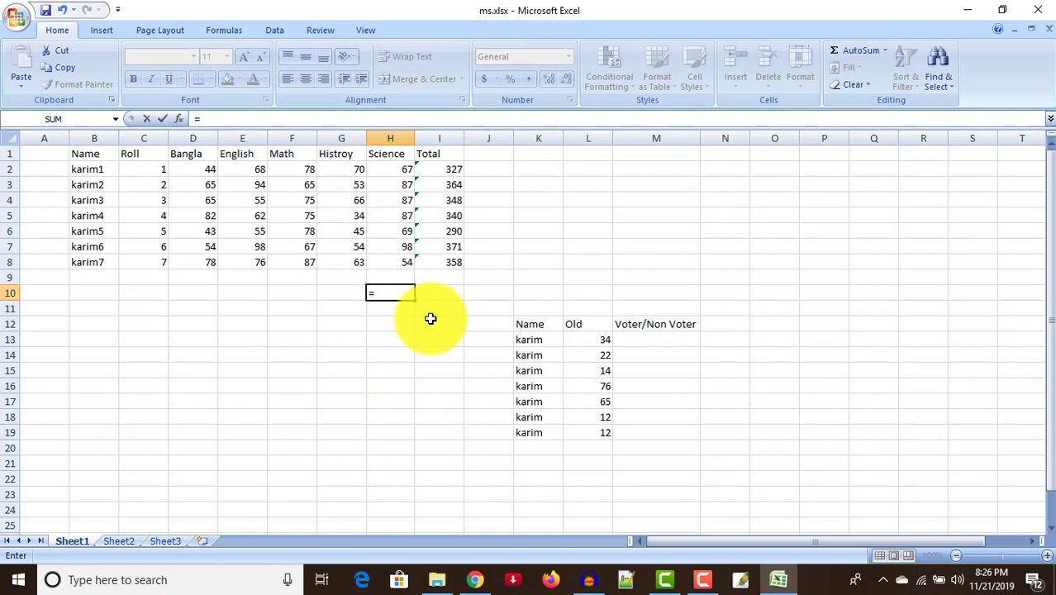
pyautogui.write('mix')
pyautogui.write('(')
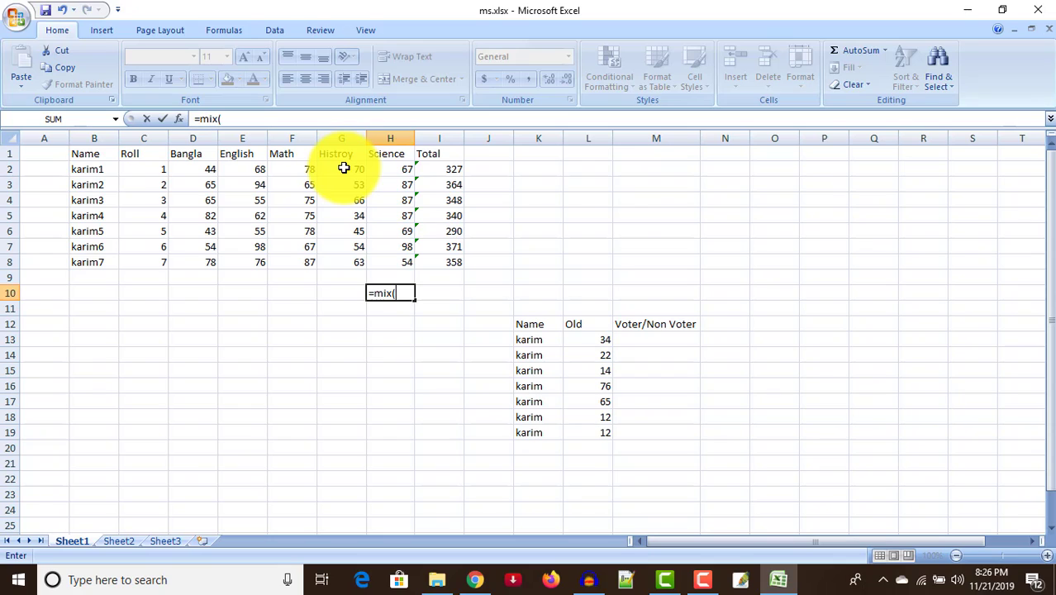
pyautogui.moveTo(343, 169); pyautogui.dragTo(343, 256)
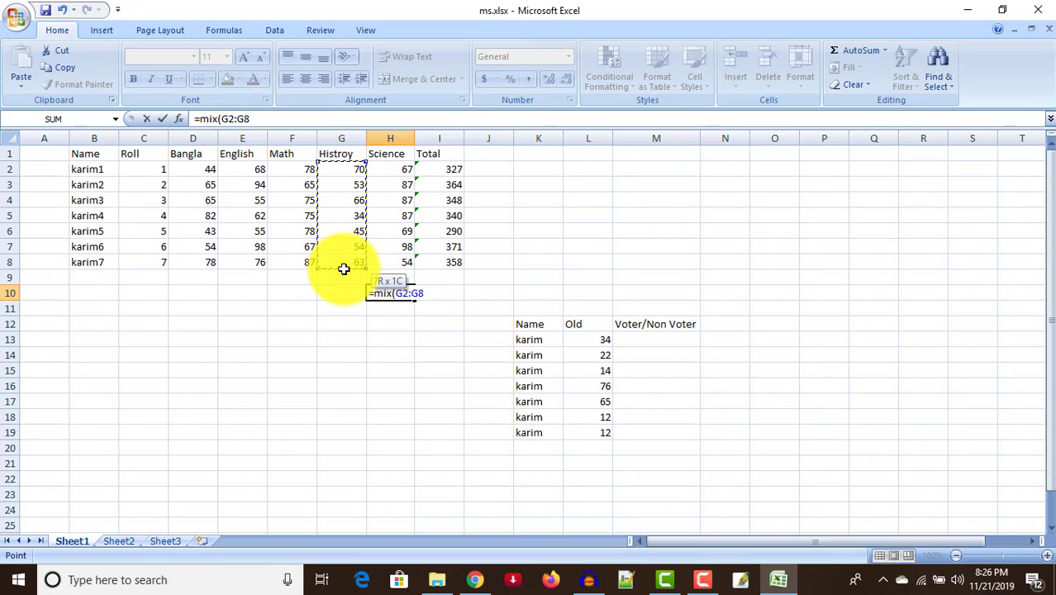
pyautogui.moveTo(344, 256); pyautogui.dragTo(343, 265)
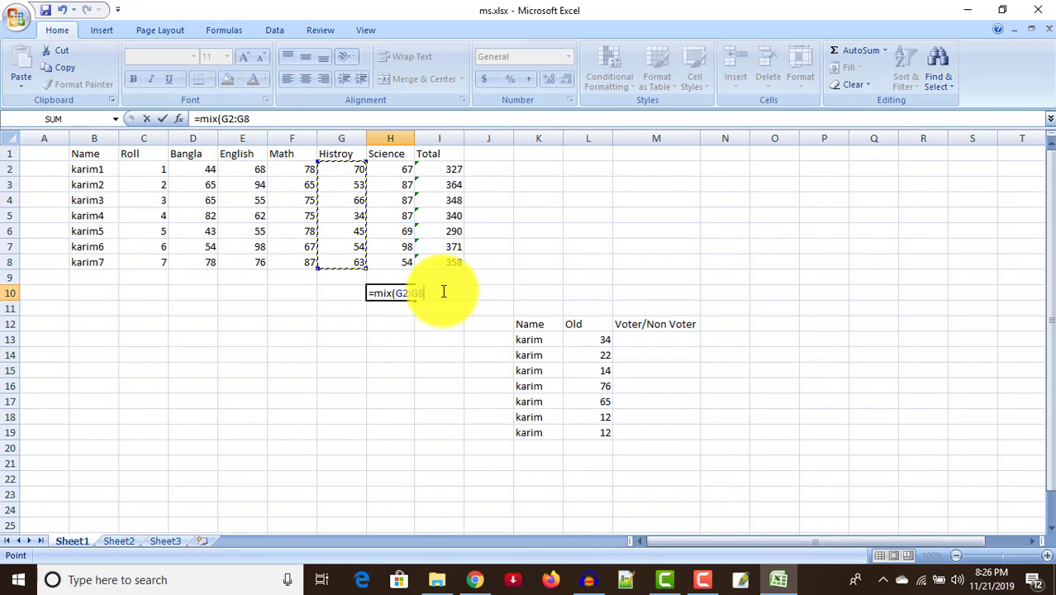
pyautogui.write(')')
pyautogui.press('Return')
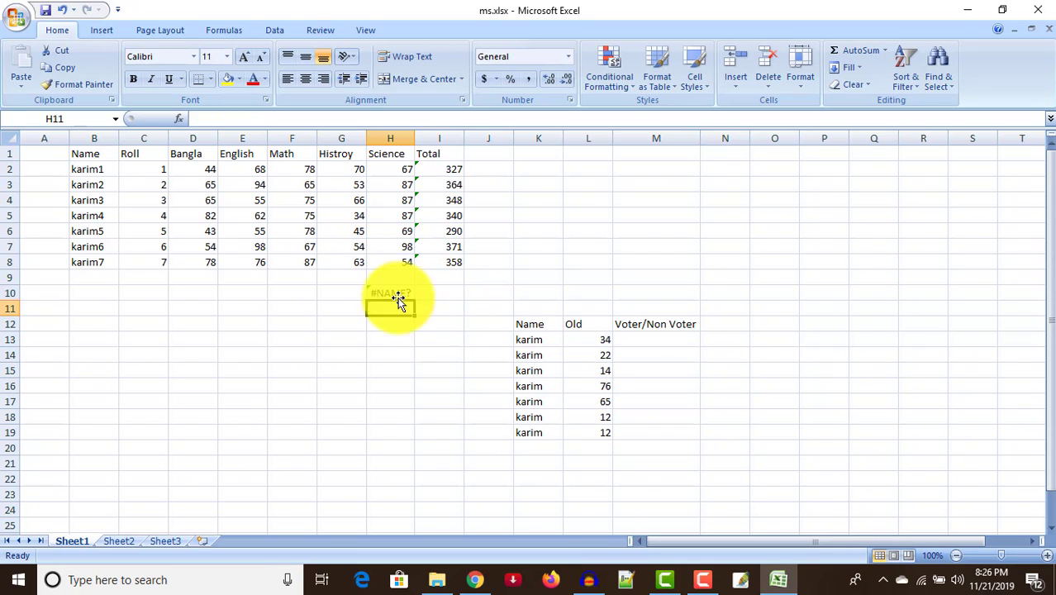
# - Edit H10's formula, deleting back to =m and retyping the function as max(
pyautogui.click(385, 294)
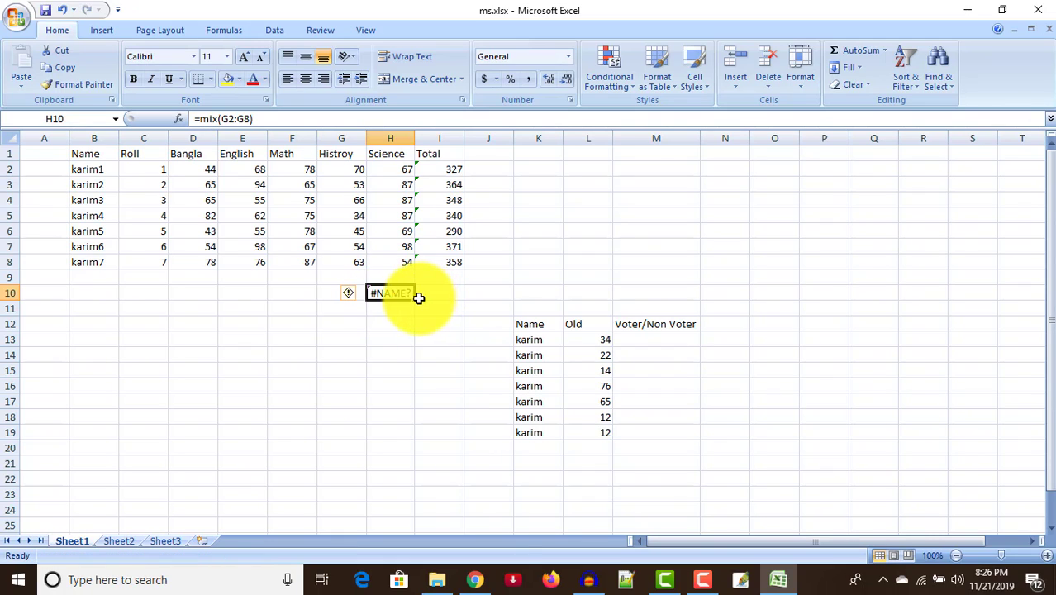
pyautogui.moveTo(413, 294); pyautogui.dragTo(411, 291)
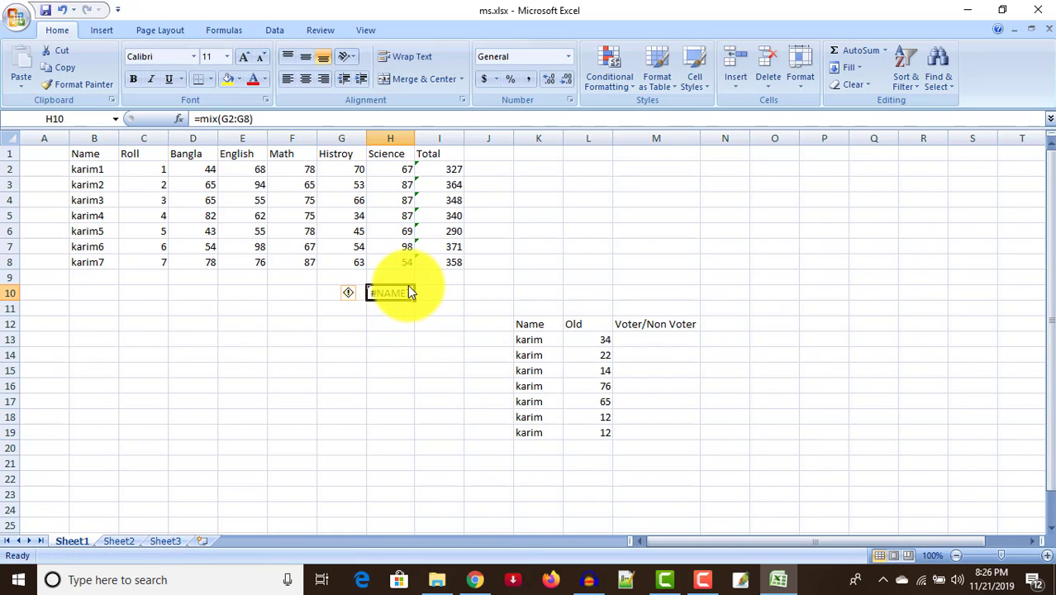
pyautogui.doubleClick(408, 291)
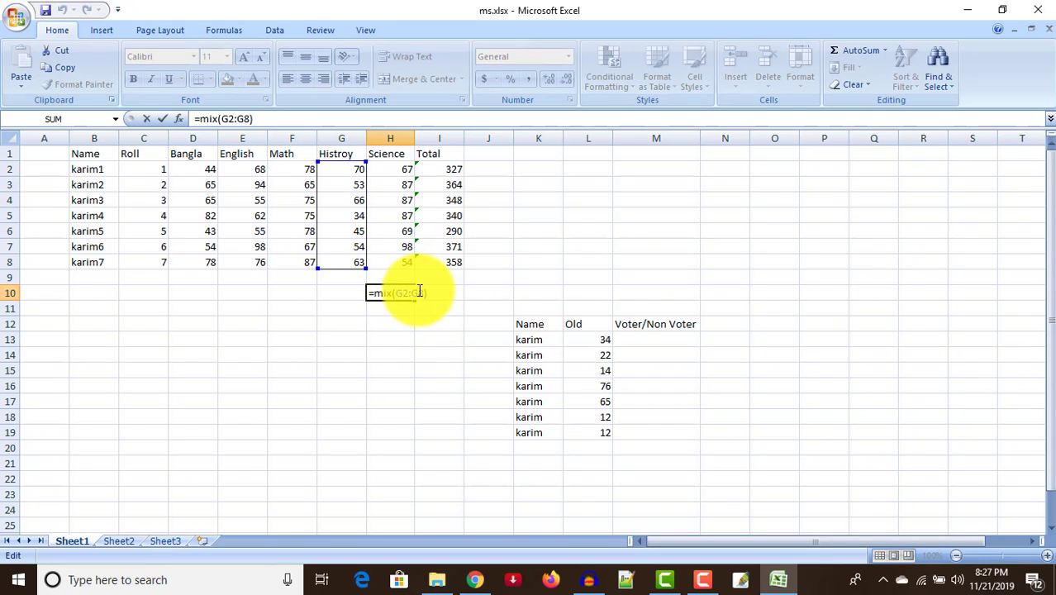
pyautogui.click(433, 296)
pyautogui.press('BackSpace')
pyautogui.press('BackSpace')
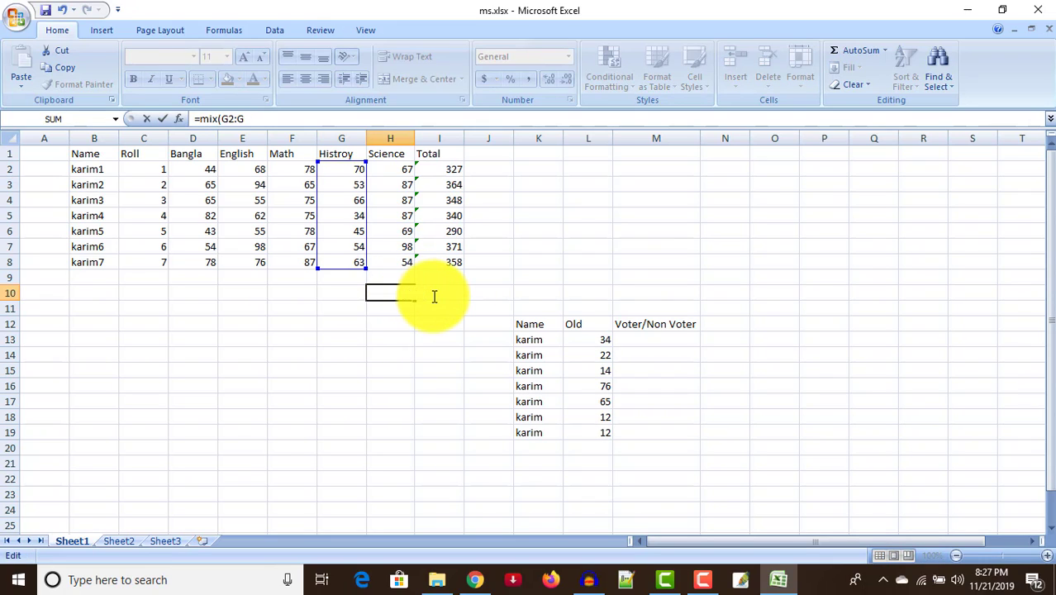
pyautogui.press('BackSpace')
pyautogui.press('BackSpace')
pyautogui.press('BackSpace')
pyautogui.press('BackSpace')
pyautogui.press('BackSpace')
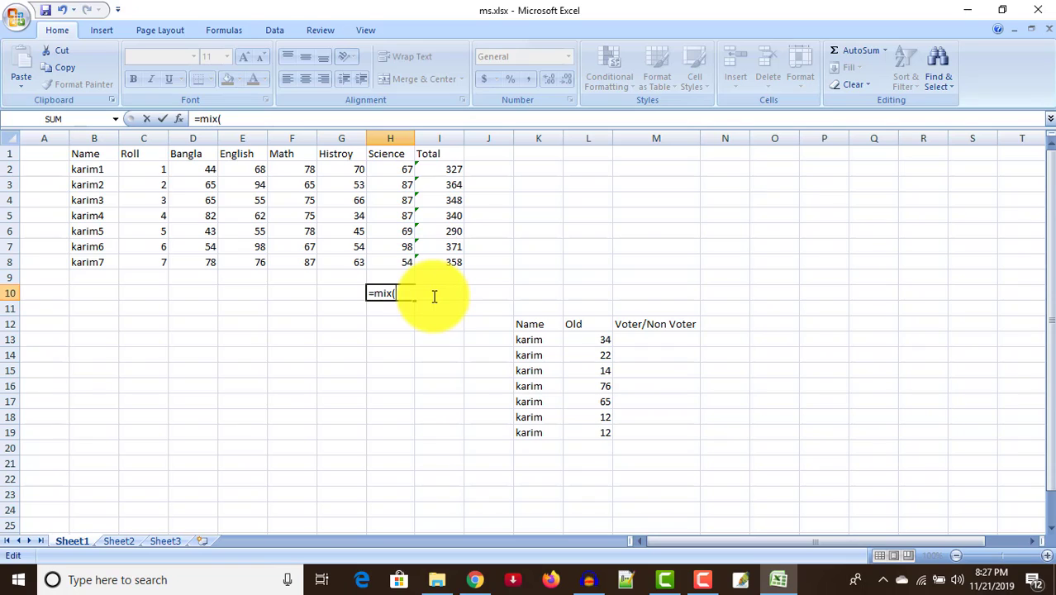
pyautogui.press('BackSpace')
pyautogui.press('BackSpace')
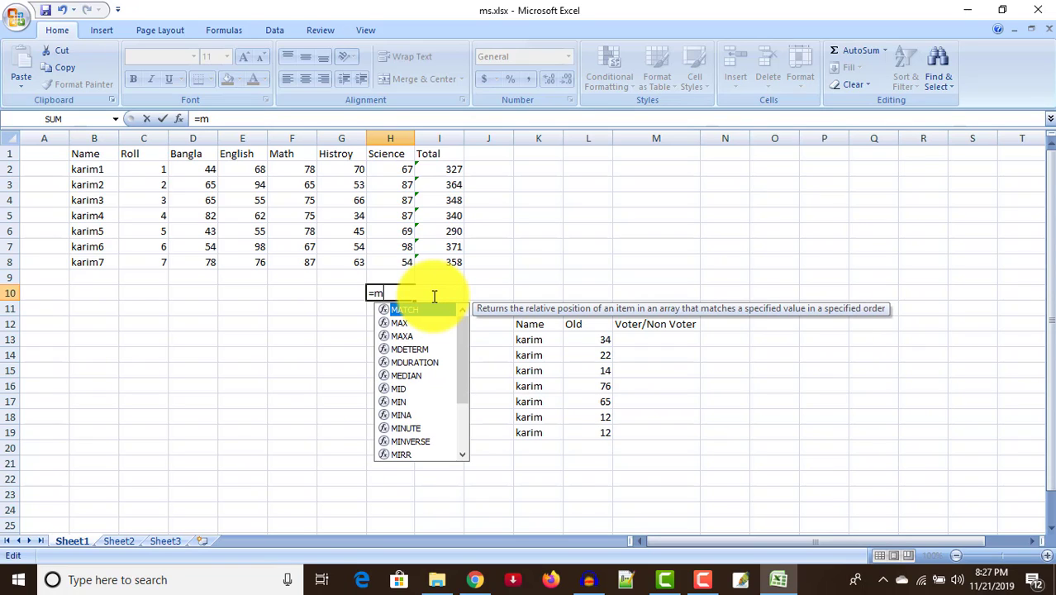
pyautogui.write('ax')
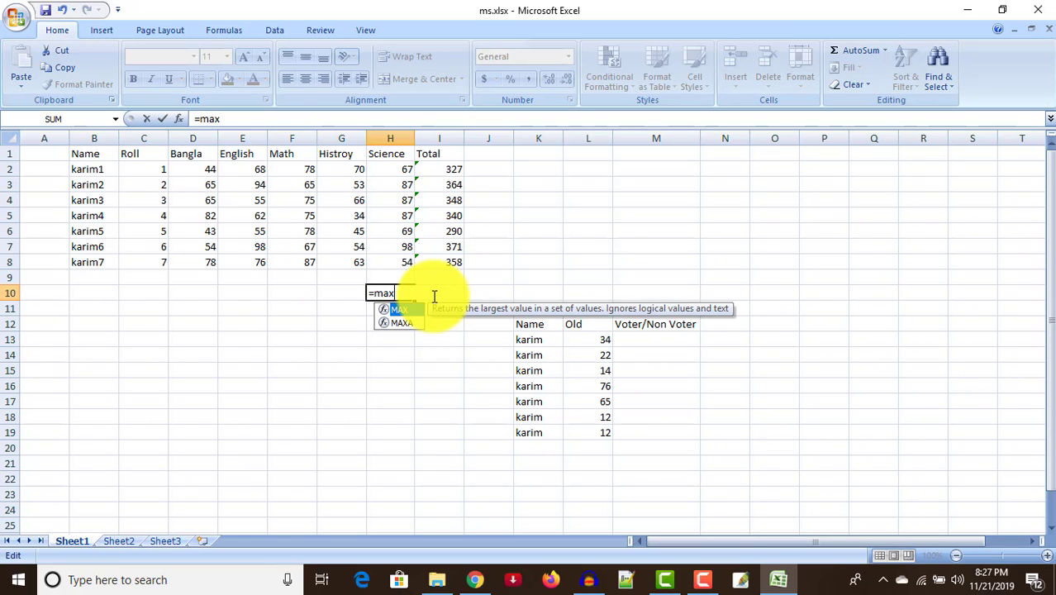
pyautogui.write('(')
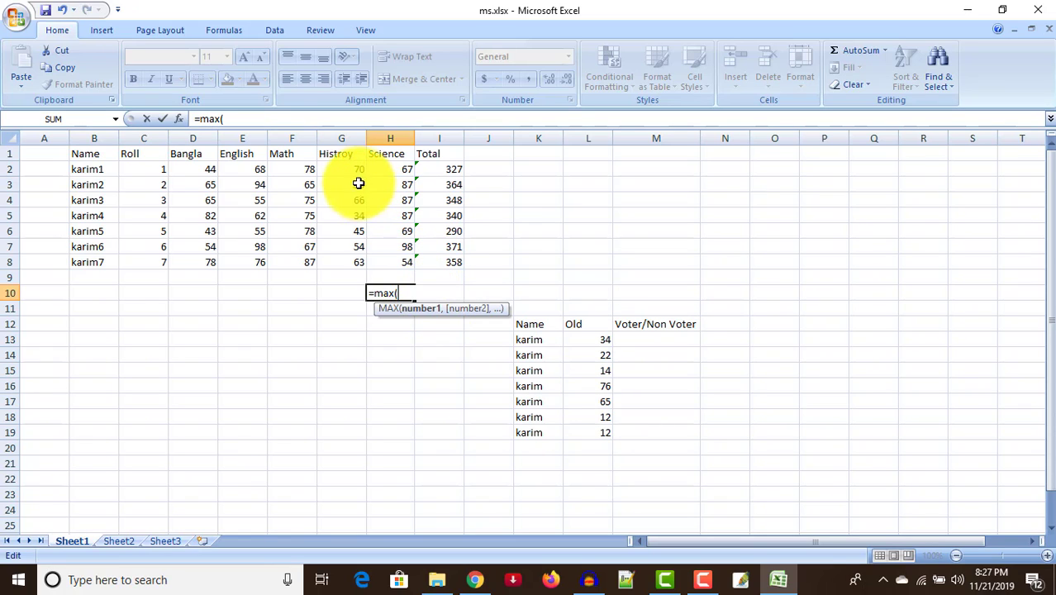
# - Reference History marks G2:G8, fixing a stray G13, and commit so H10 shows 70
pyautogui.click(344, 169)
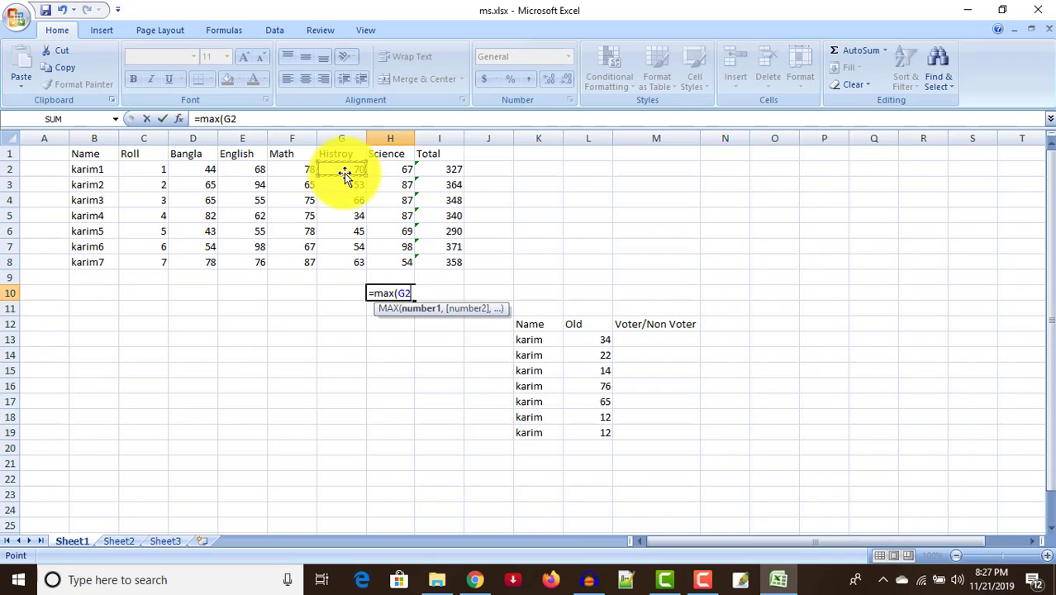
pyautogui.click(332, 348)
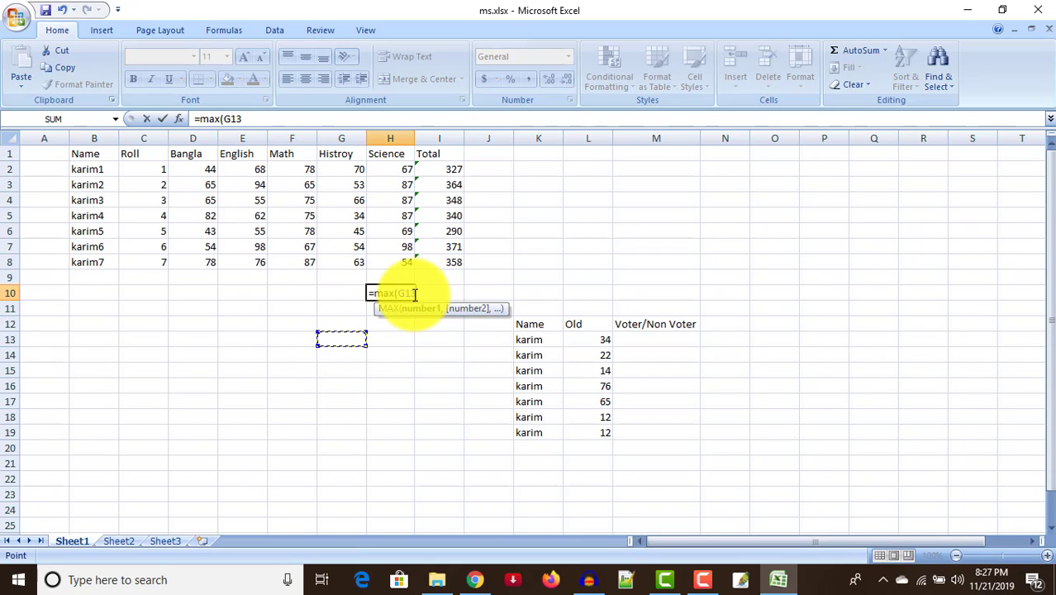
pyautogui.press('BackSpace')
pyautogui.press('BackSpace')
pyautogui.press('BackSpace')
pyautogui.moveTo(348, 169); pyautogui.dragTo(345, 260)
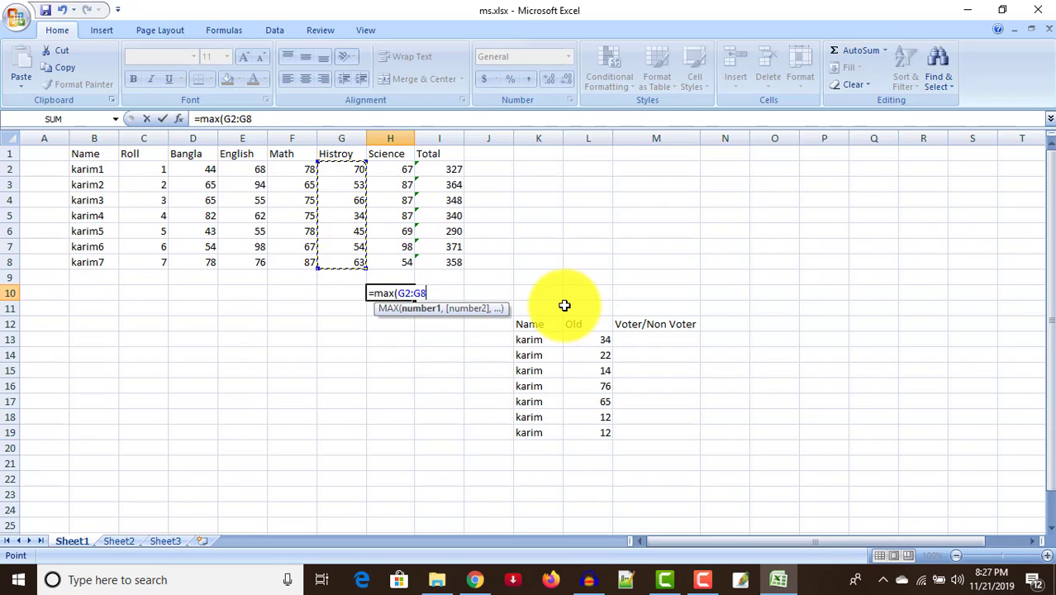
pyautogui.write(')')
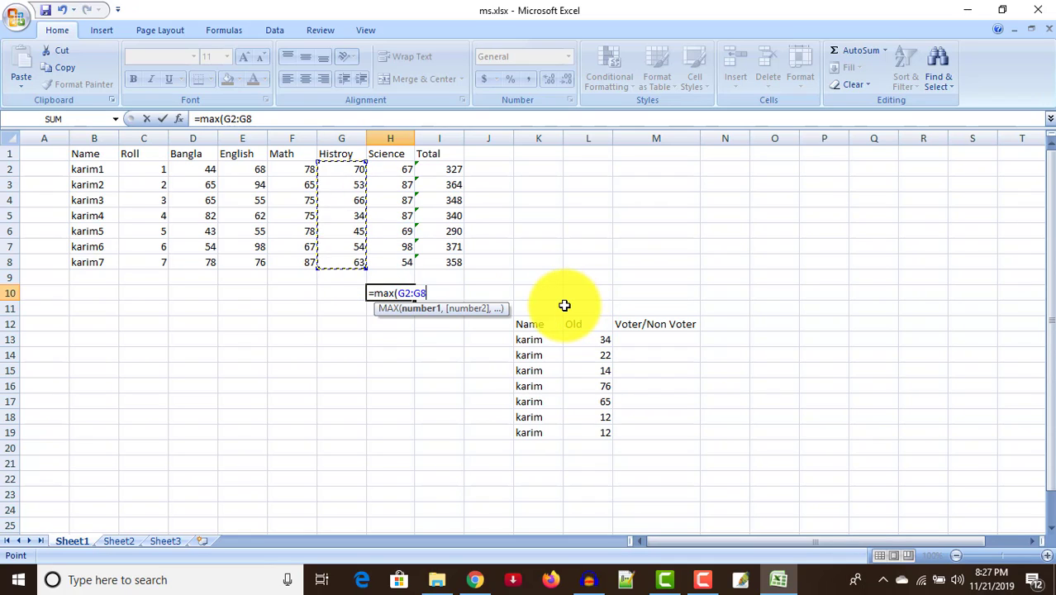
pyautogui.press('Return')
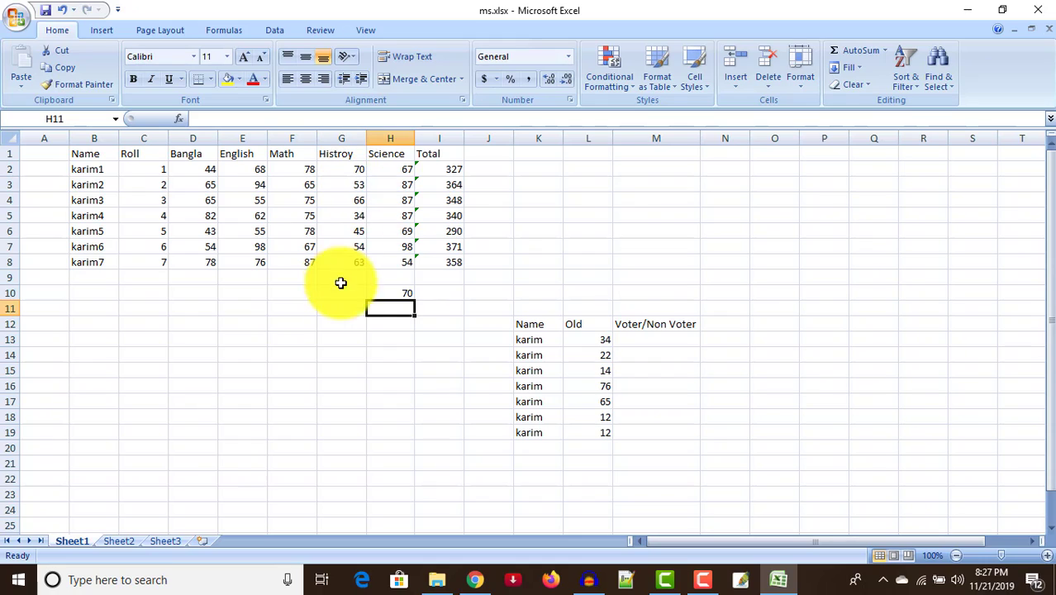
# - Replace H10's formula with =MIN(E2:E8), showing the lowest English mark 55
pyautogui.click(404, 292)
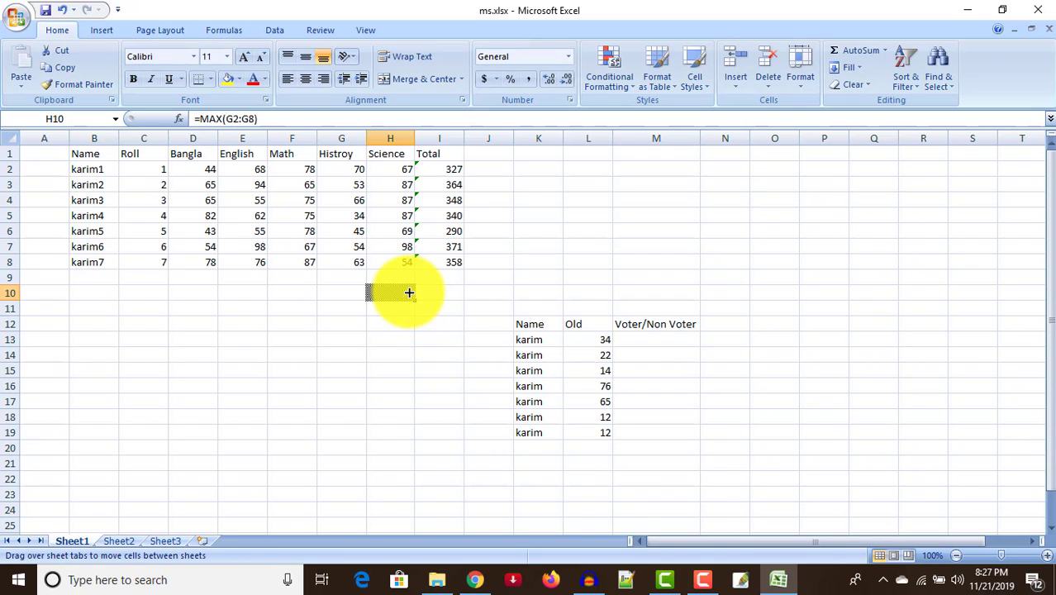
pyautogui.moveTo(411, 301); pyautogui.dragTo(381, 292)
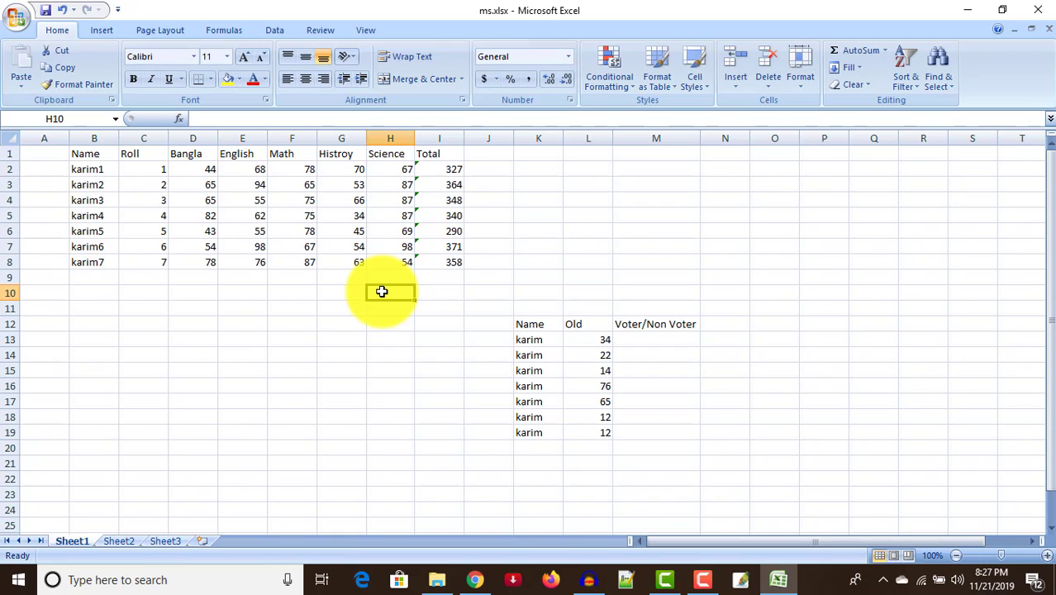
pyautogui.write('=')
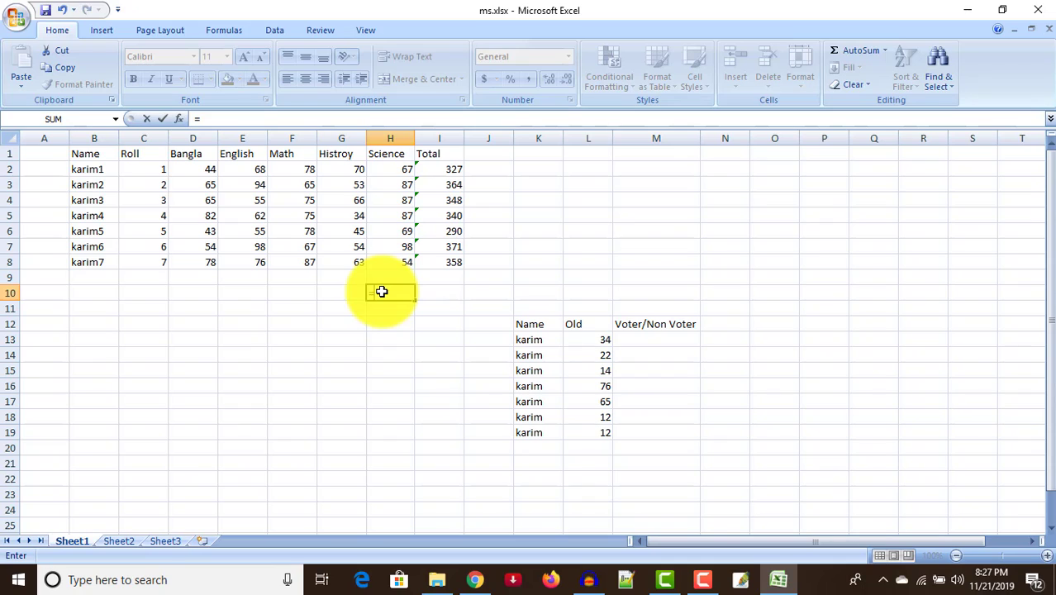
pyautogui.write('m')
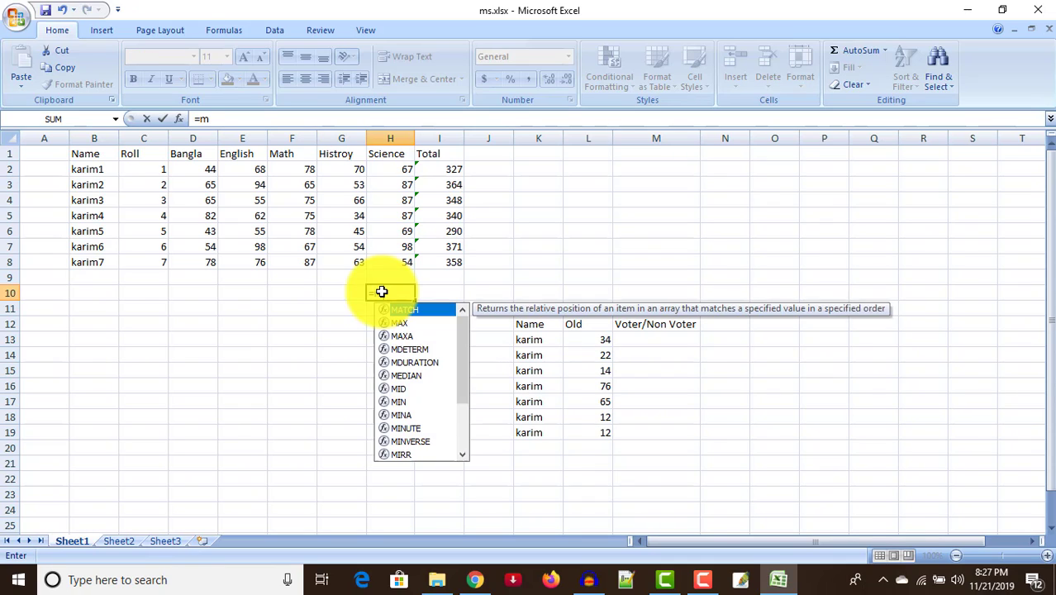
pyautogui.write('in')
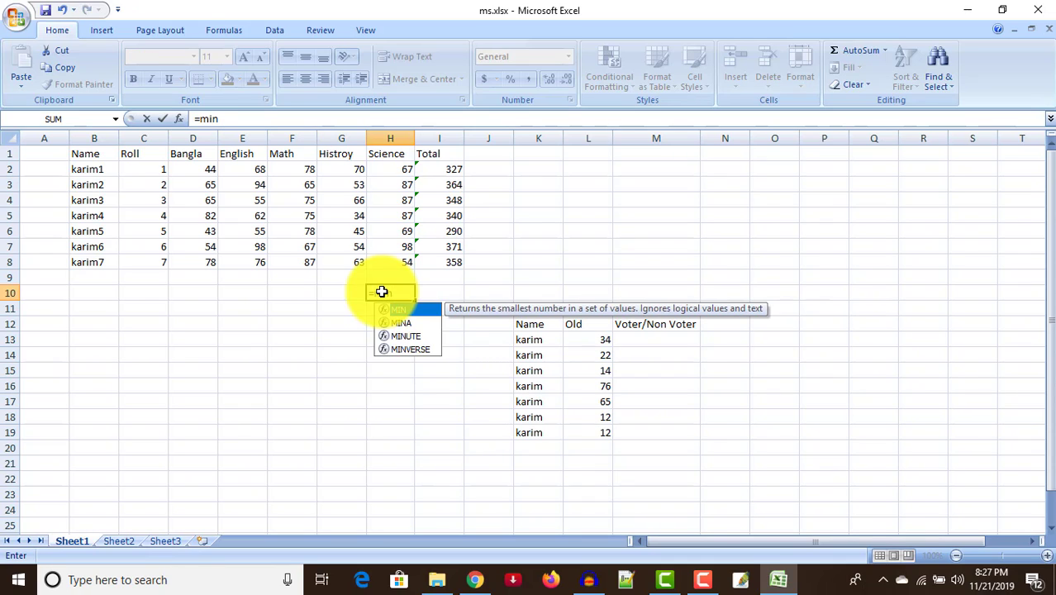
pyautogui.write('(')
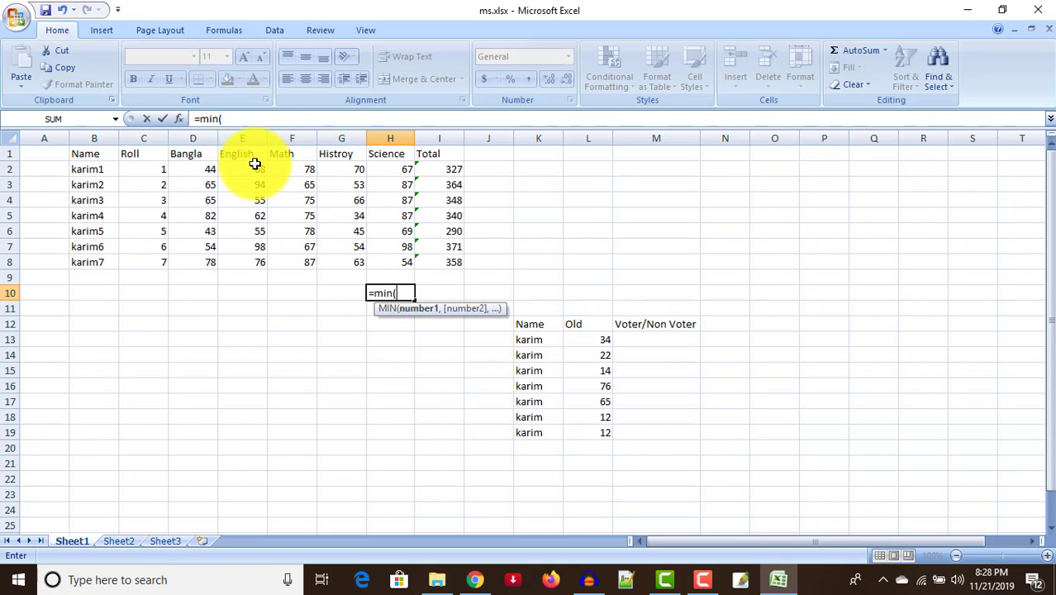
pyautogui.moveTo(248, 164); pyautogui.dragTo(249, 268)
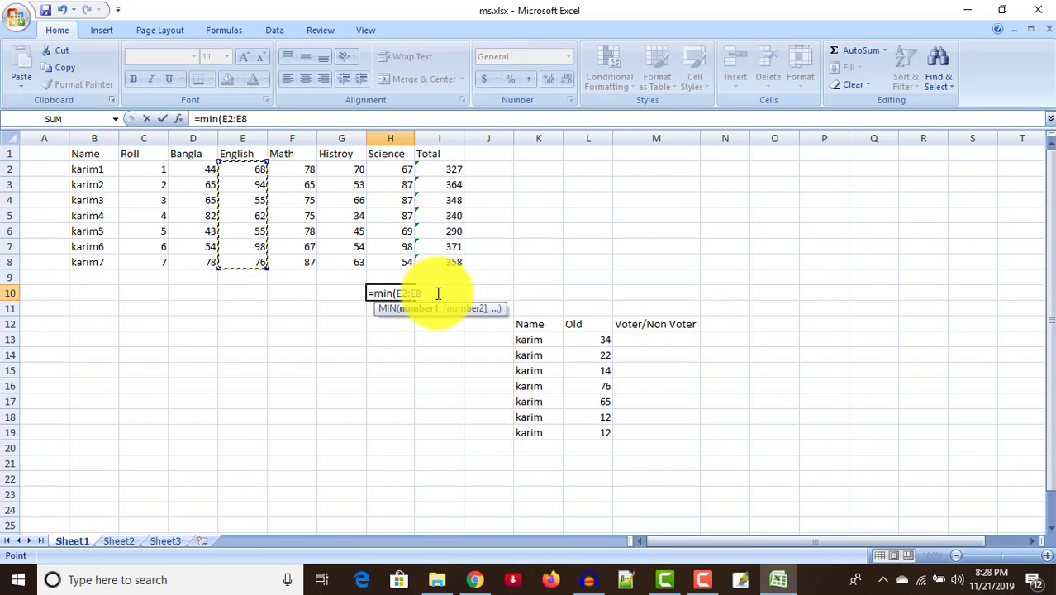
pyautogui.write(')')
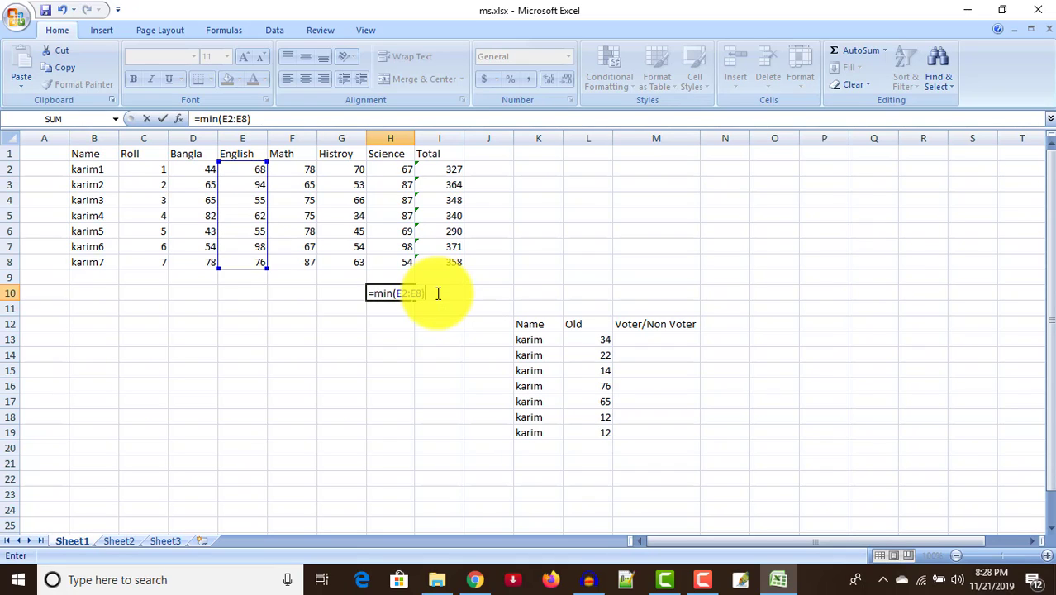
pyautogui.press('Return')
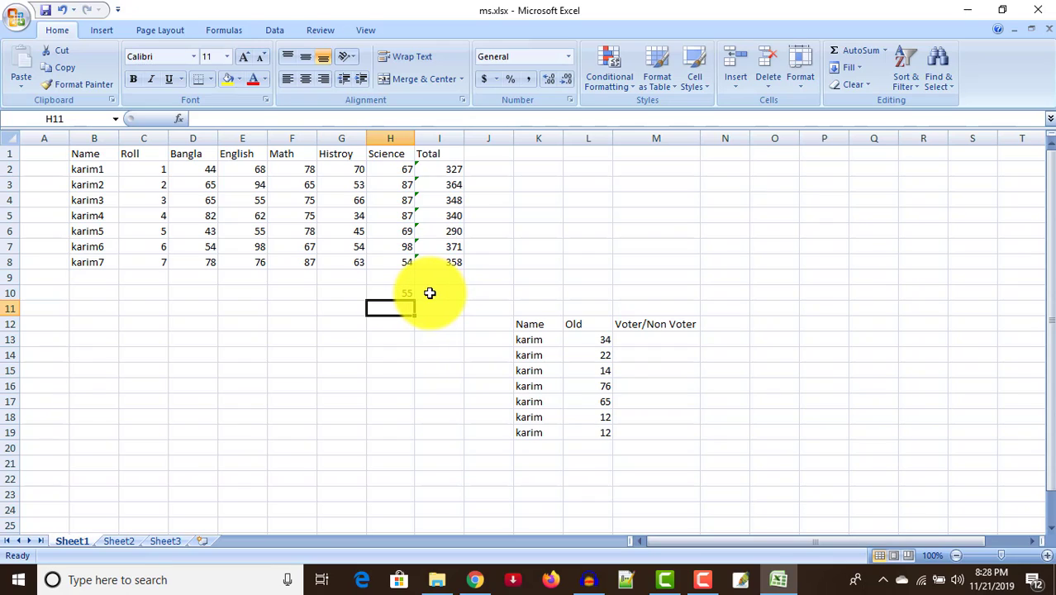
pyautogui.click(397, 293)
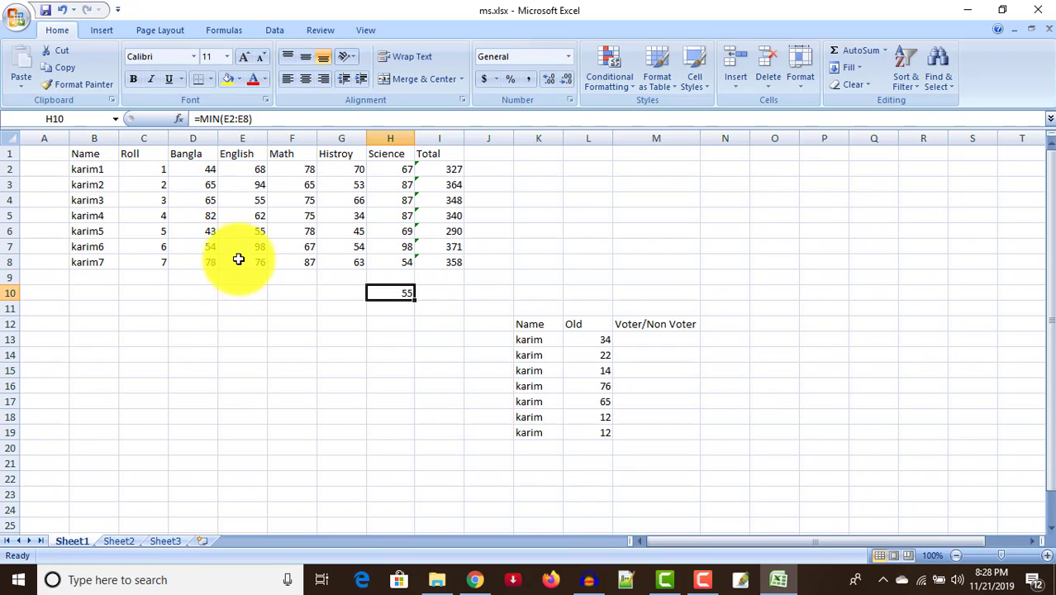
# - Change karim5's English mark in E6 from 55 to 61
pyautogui.click(259, 234)
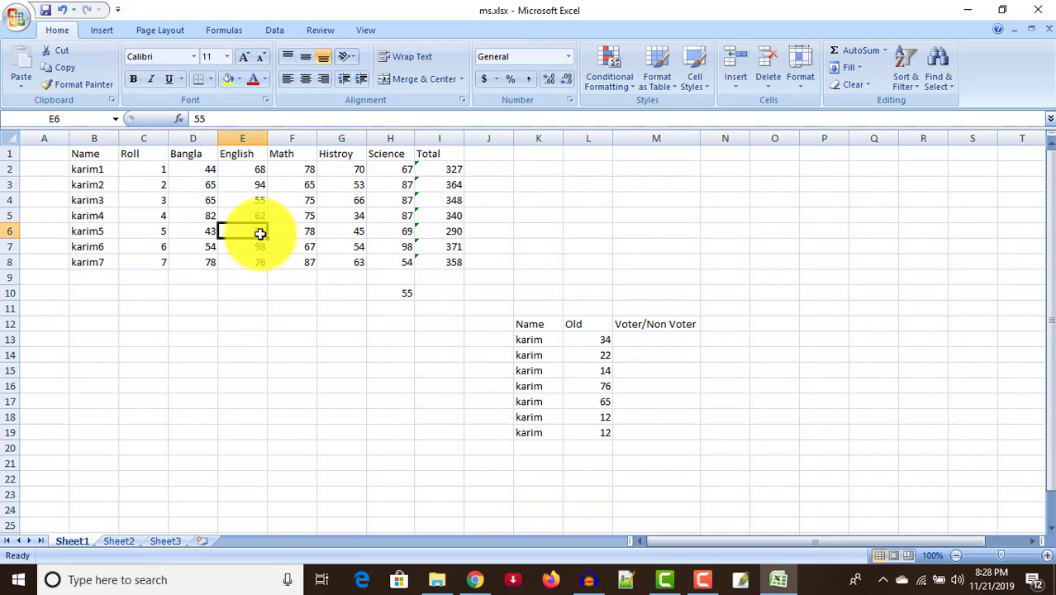
pyautogui.doubleClick(261, 232)
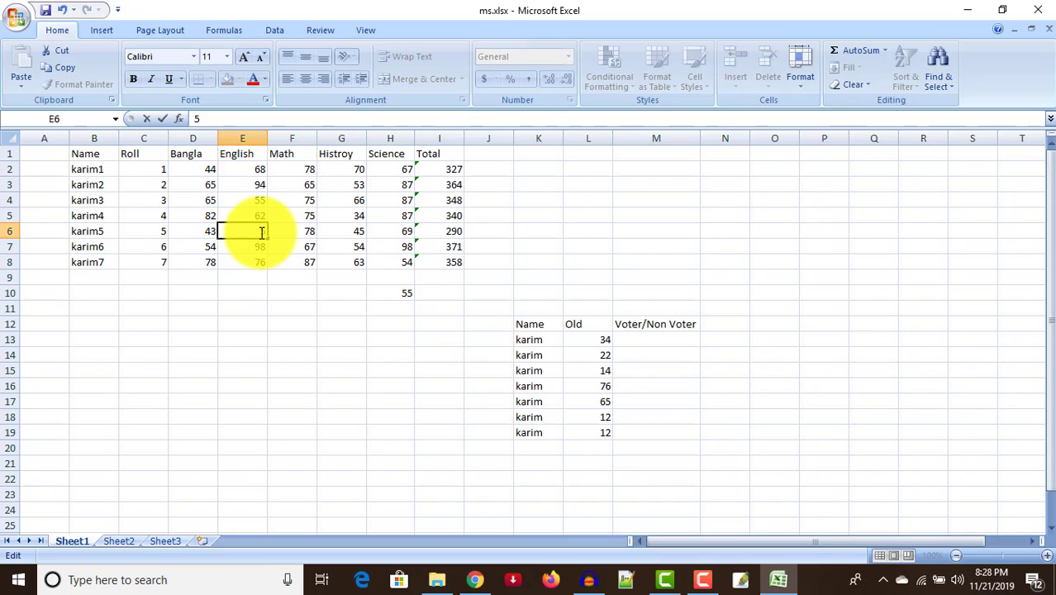
pyautogui.press('BackSpace')
pyautogui.write('6')
pyautogui.write('1')
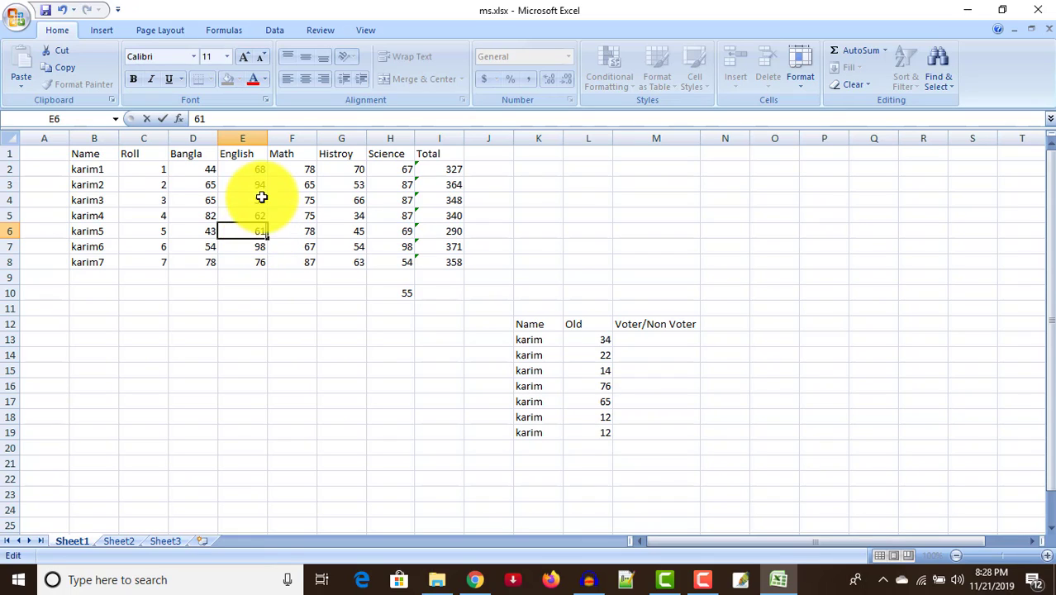
pyautogui.click(264, 202)
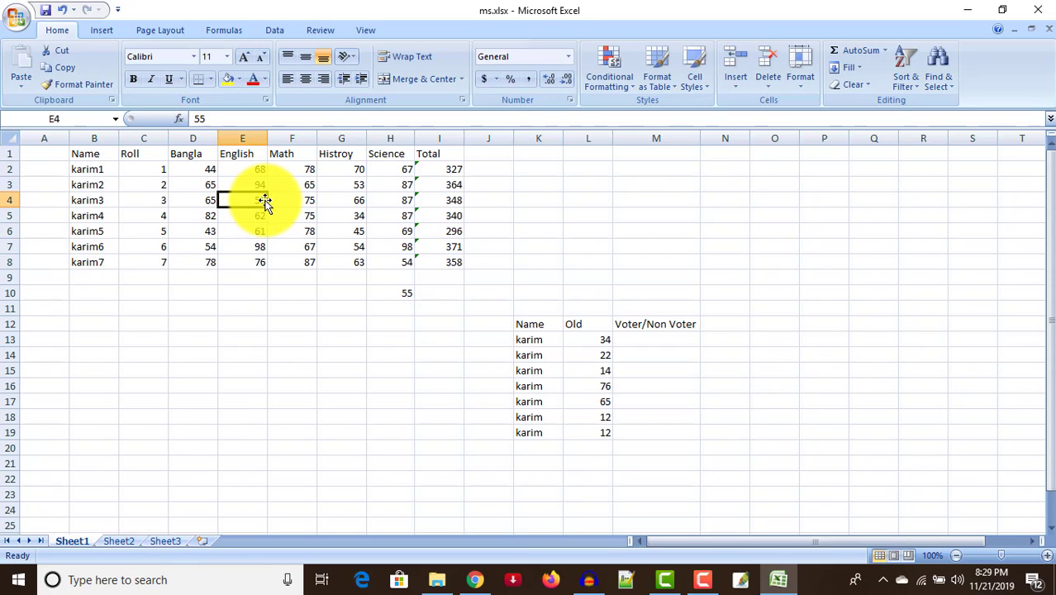
# - Change E4's English mark to 65 and check H10's minimum, now 61
pyautogui.hotkey('ctrl', 'c')
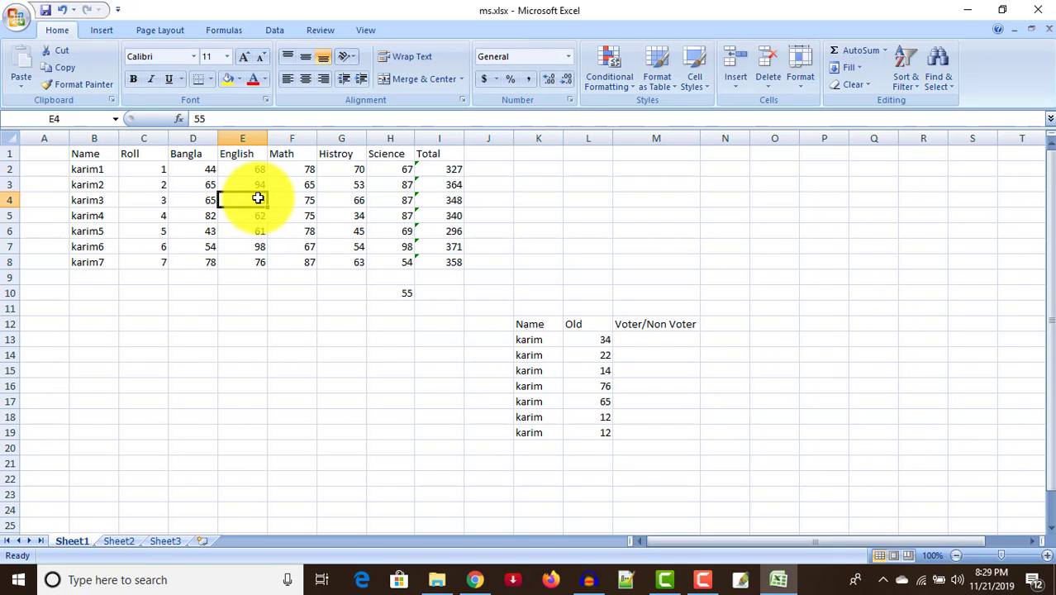
pyautogui.doubleClick(260, 199)
pyautogui.press('BackSpace')
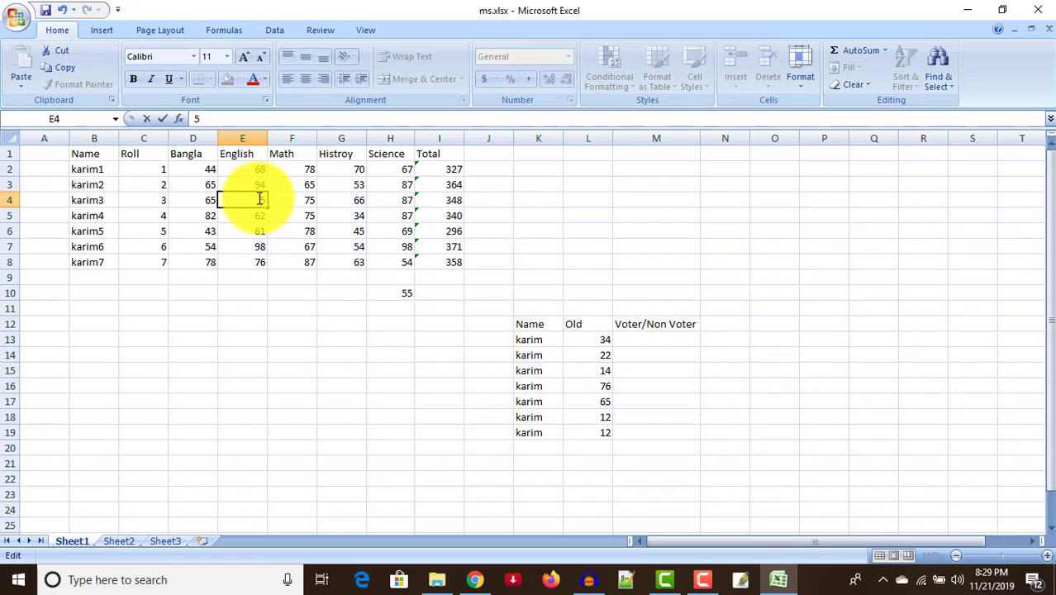
pyautogui.write('6')
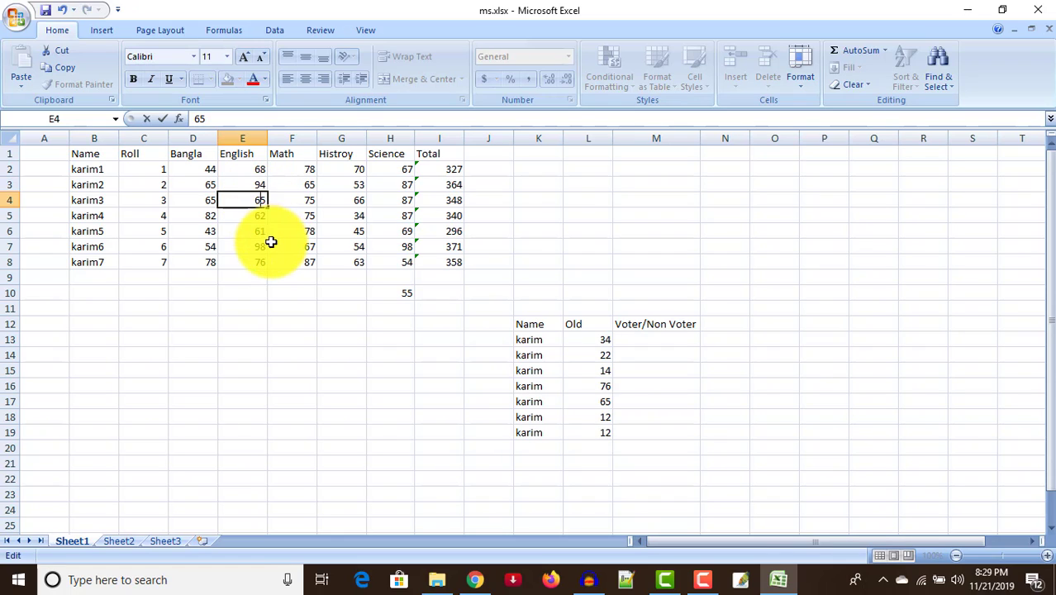
pyautogui.click(248, 230)
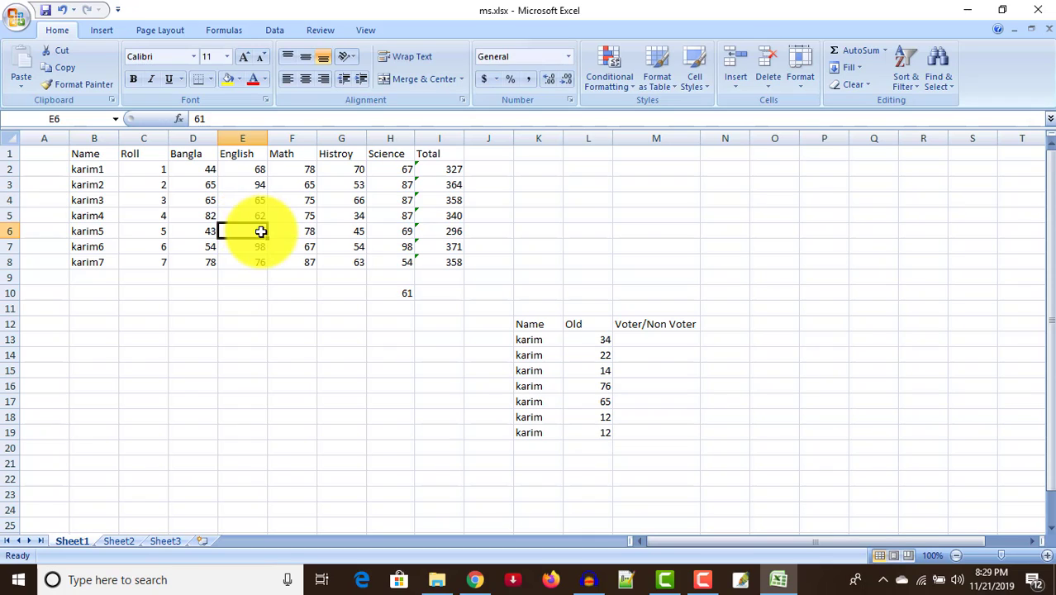
pyautogui.click(397, 293)
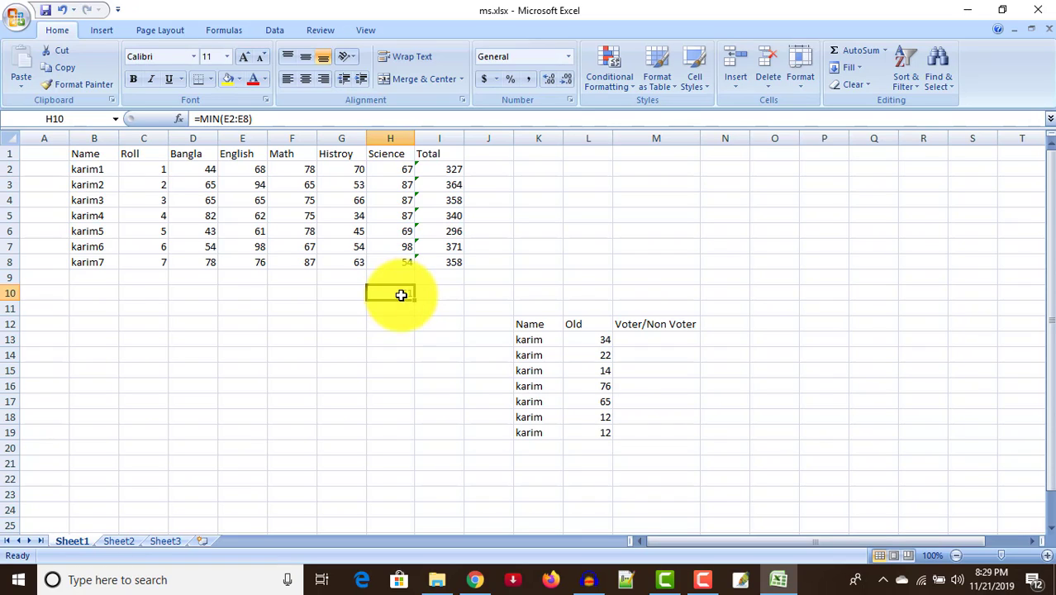
# - Clear H10 and enter =MOD(H2,5) in J2
pyautogui.moveTo(418, 300); pyautogui.dragTo(390, 288)
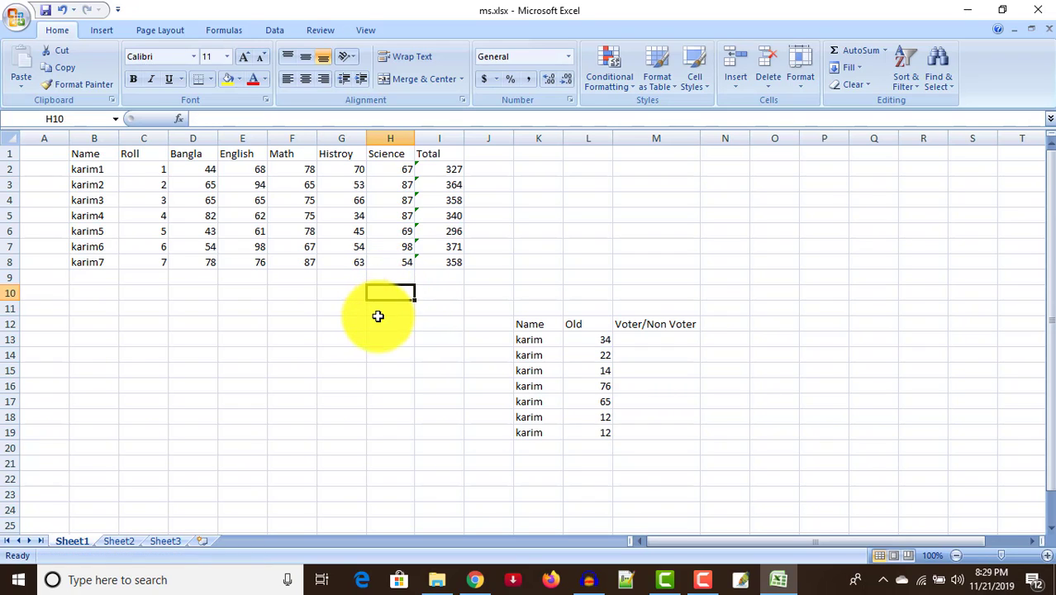
pyautogui.click(488, 171)
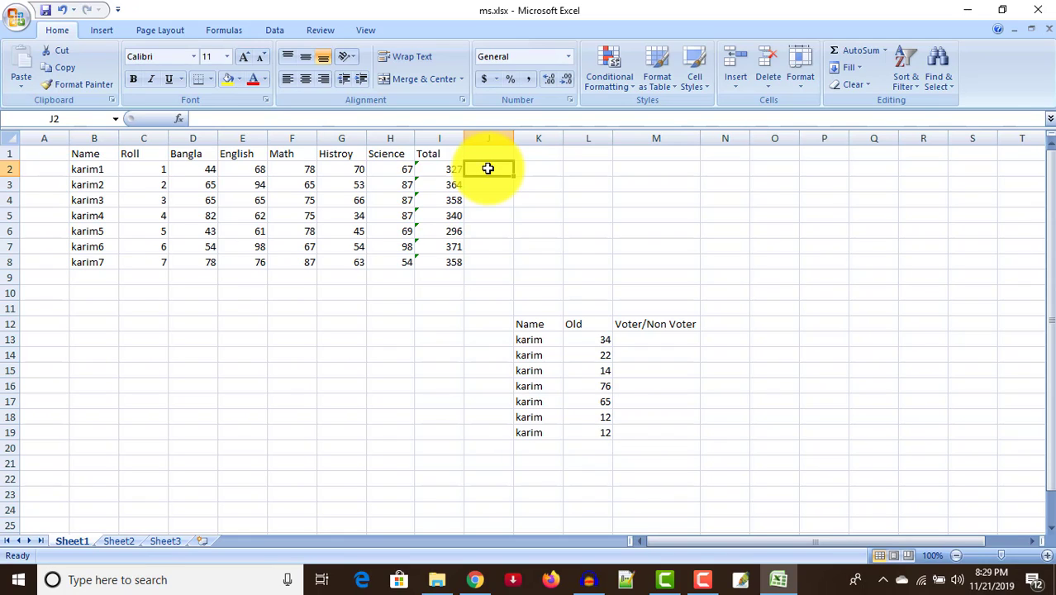
pyautogui.write('=')
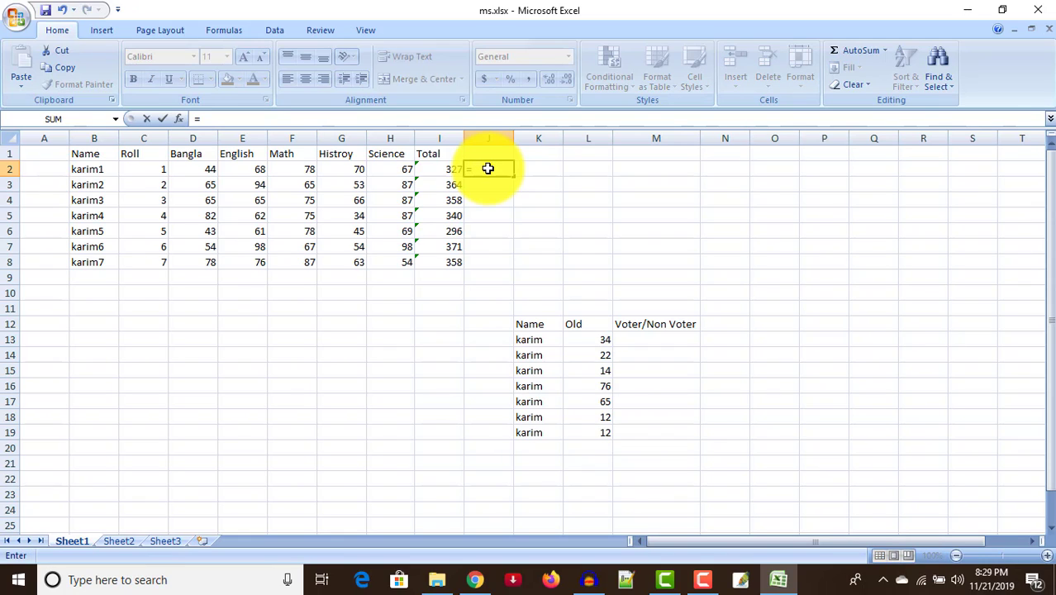
pyautogui.write('m')
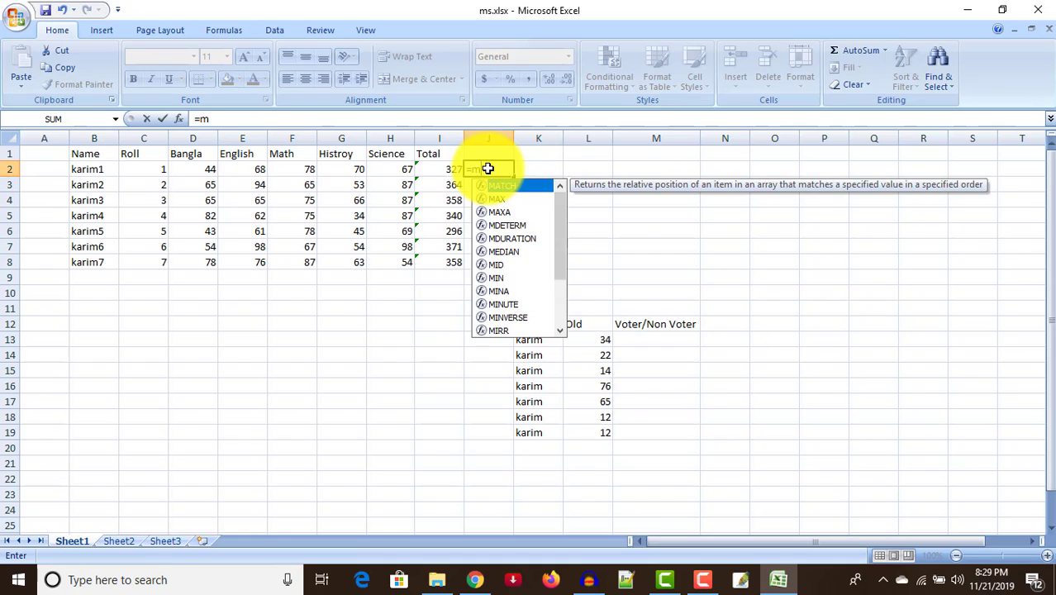
pyautogui.write('od')
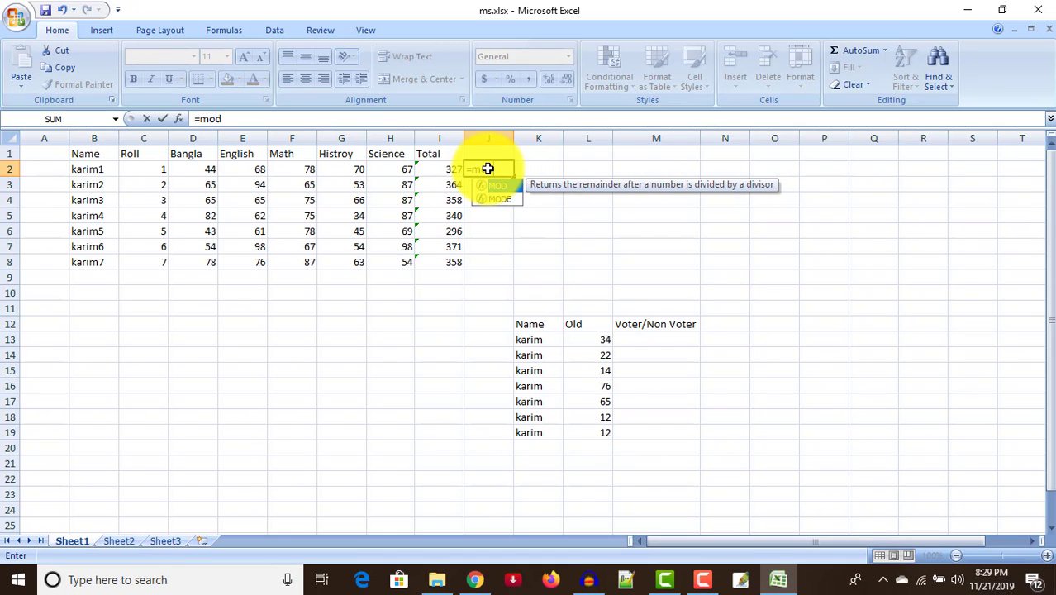
pyautogui.write('(')
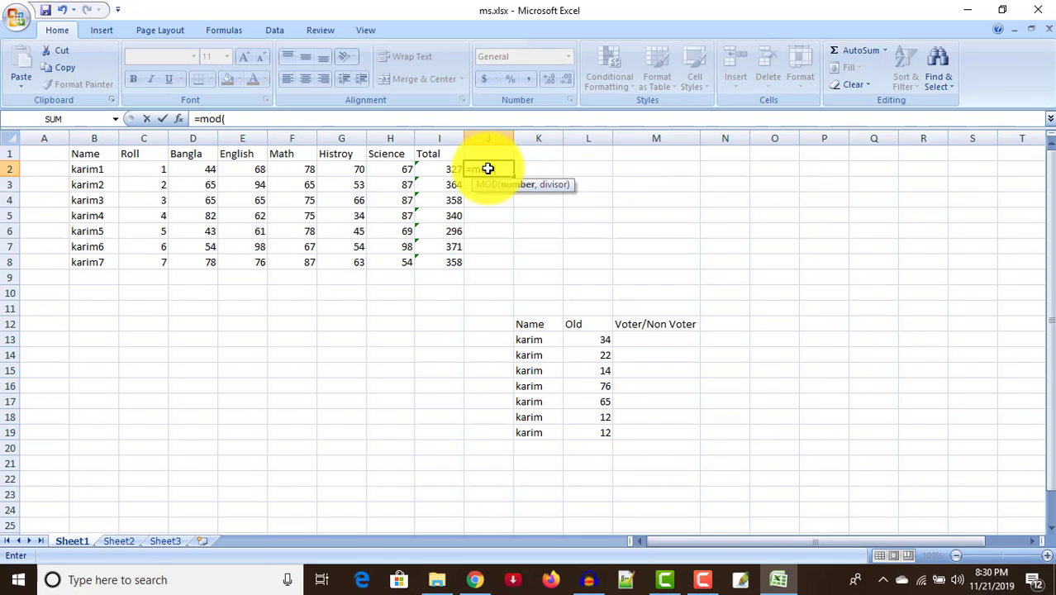
pyautogui.click(386, 167)
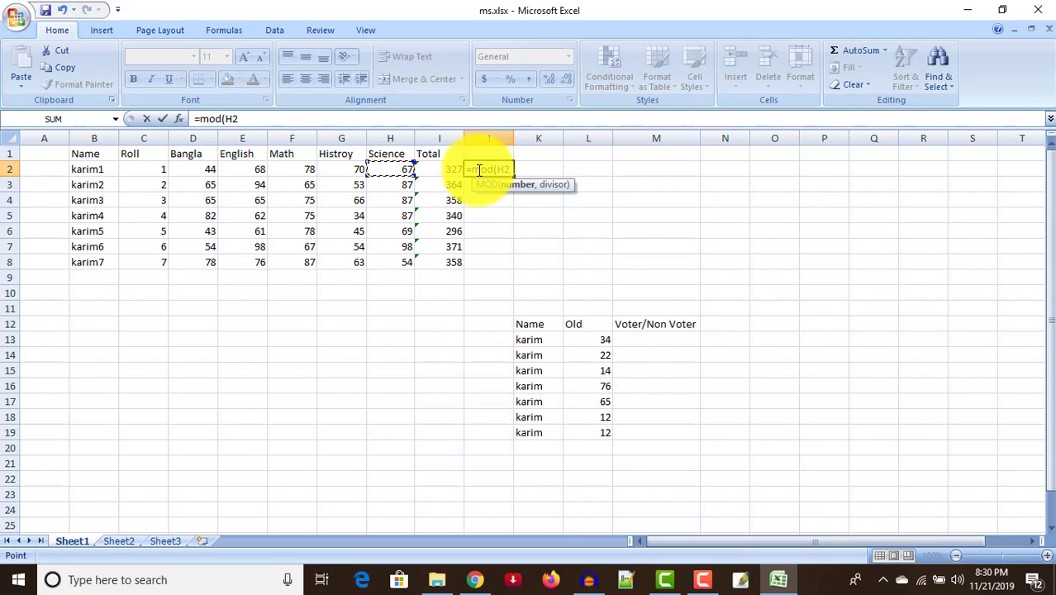
pyautogui.write(',')
pyautogui.write('5')
pyautogui.write(')')
pyautogui.press('Return')
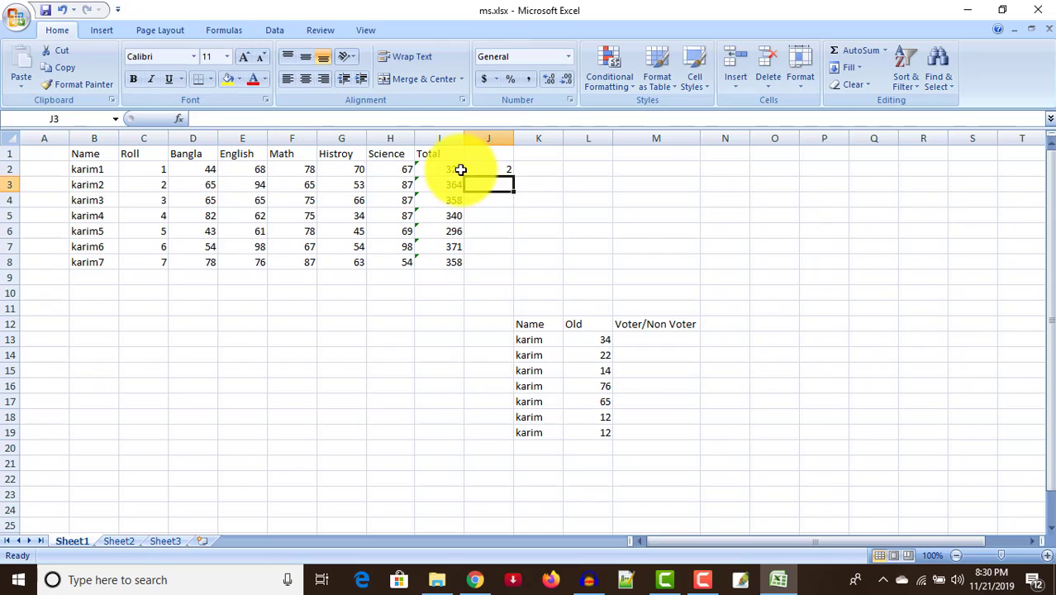
# - Fill the MOD formula down to J8, then clear J2:J8 again
pyautogui.click(509, 164)
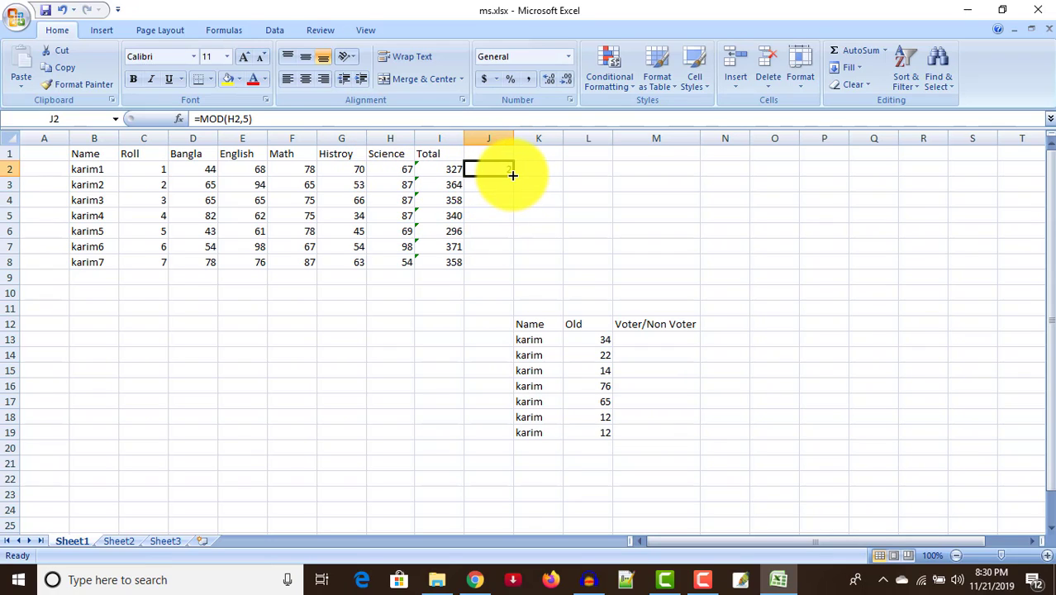
pyautogui.moveTo(512, 175); pyautogui.dragTo(509, 264)
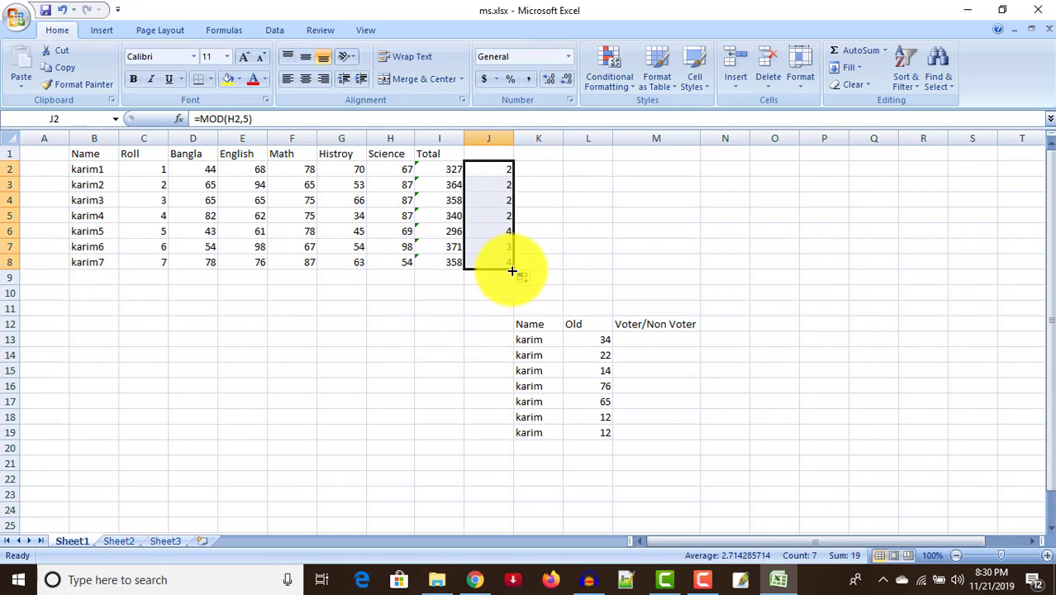
pyautogui.moveTo(512, 272); pyautogui.dragTo(508, 174)
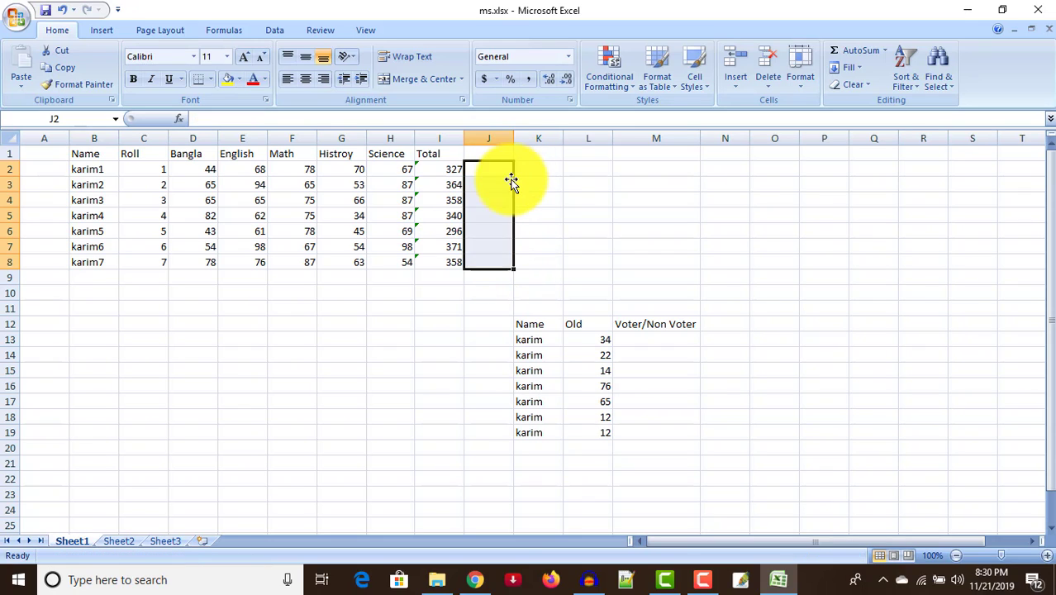
pyautogui.click(504, 230)
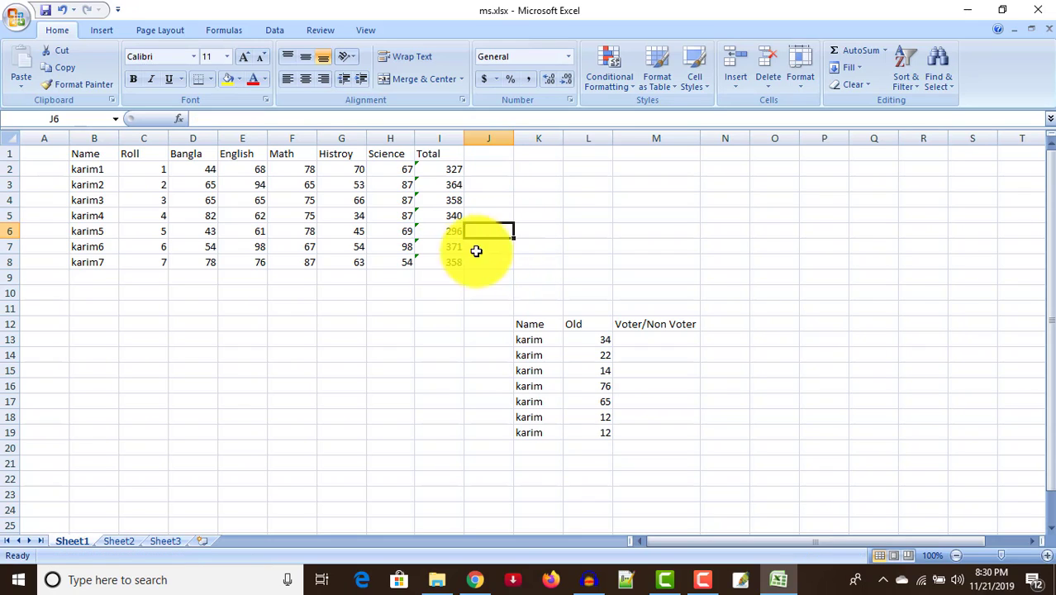
# - Enter =POWER(H2,2) in J2 to square the first Science mark
pyautogui.click(495, 198)
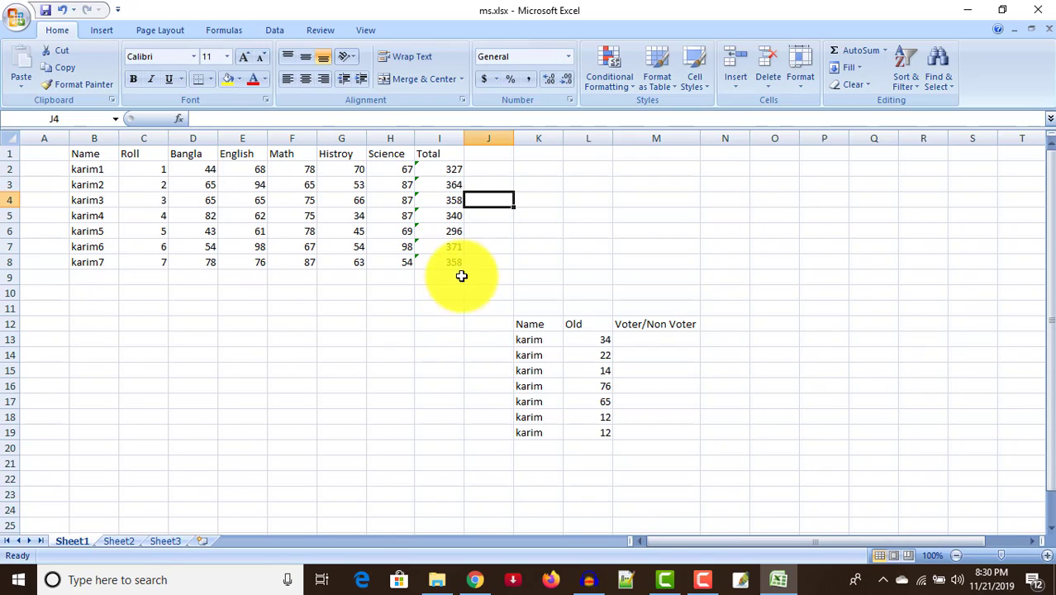
pyautogui.click(489, 167)
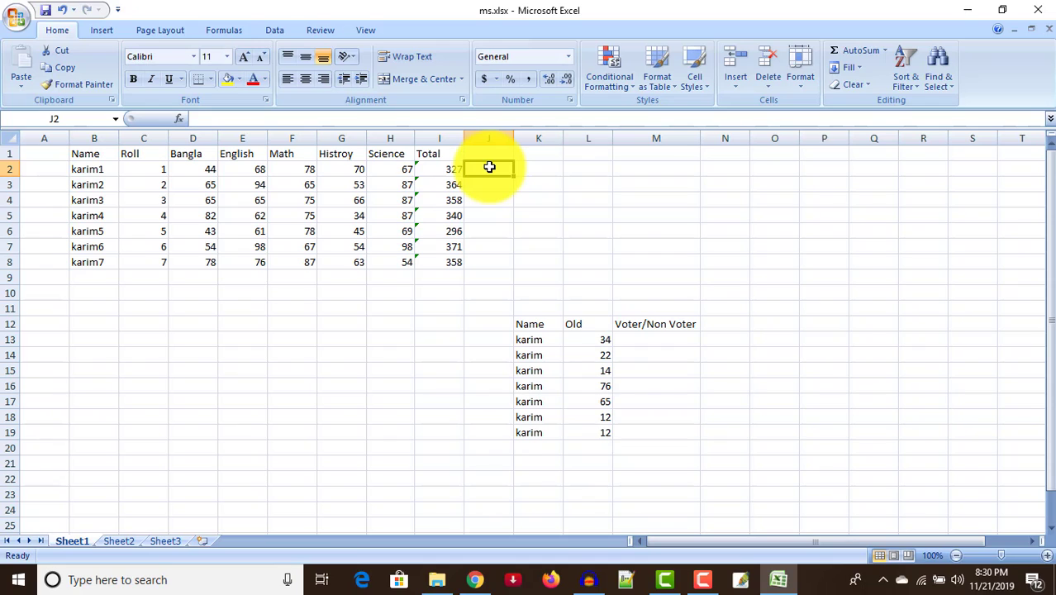
pyautogui.write('=')
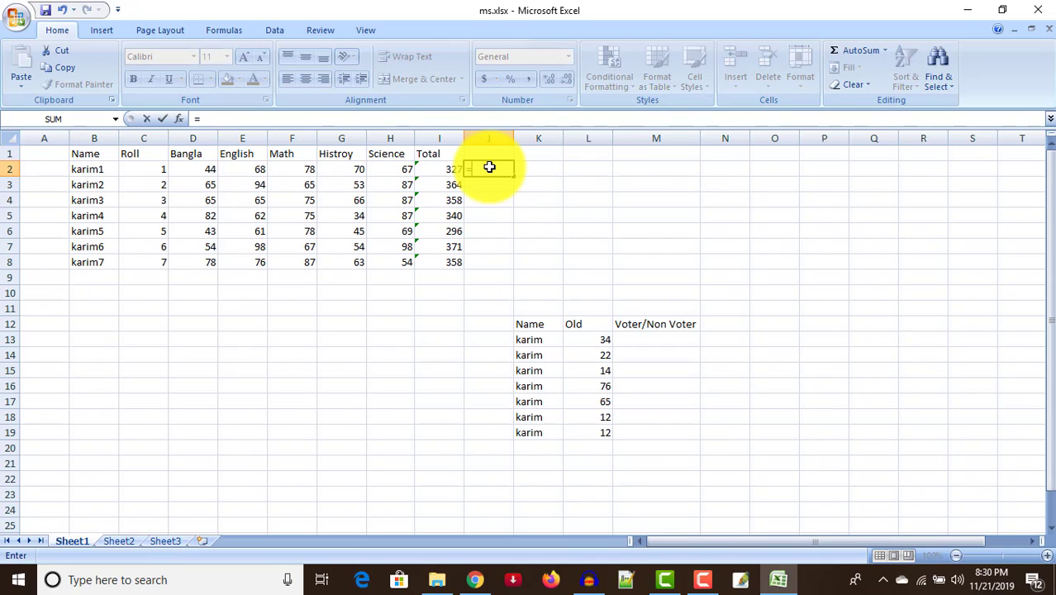
pyautogui.write('po')
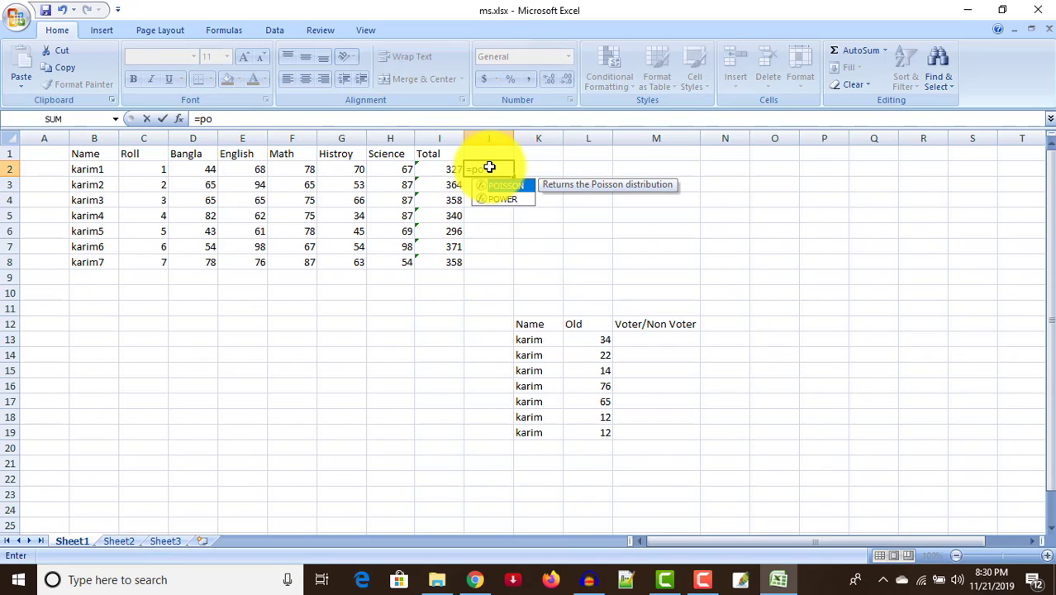
pyautogui.write('wer')
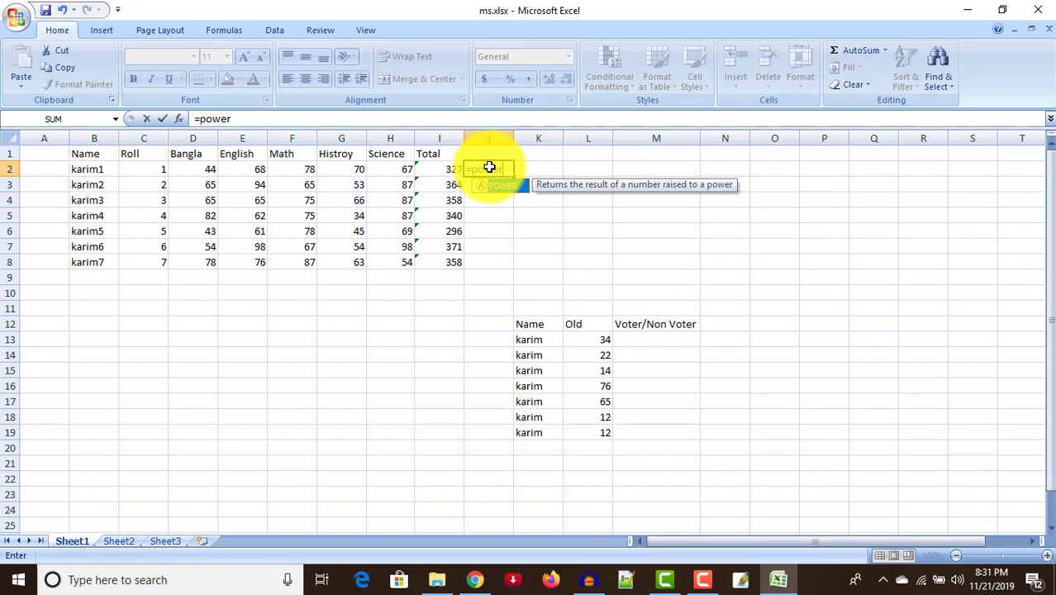
pyautogui.write('(')
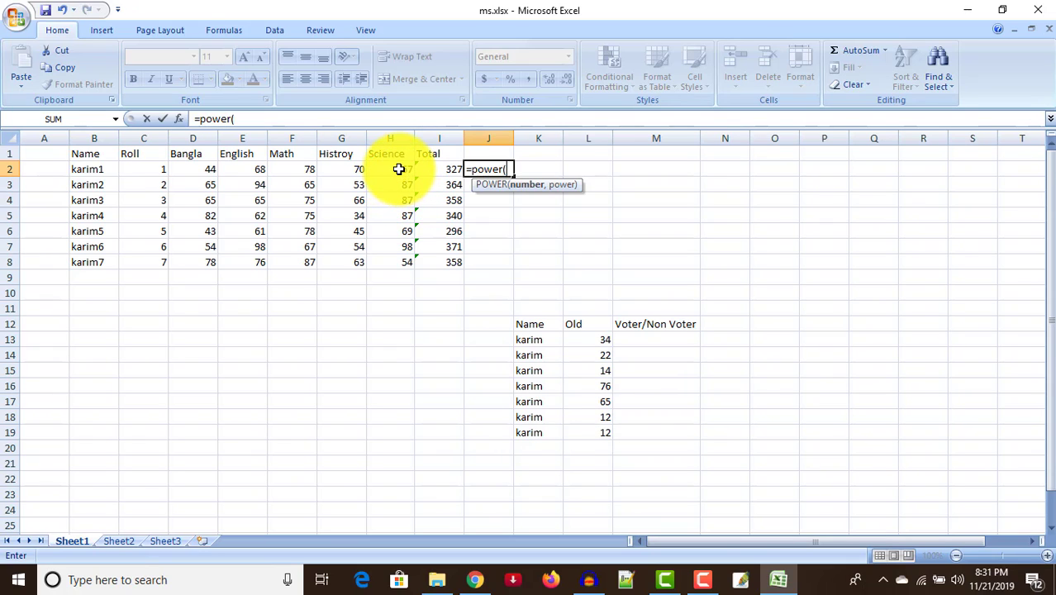
pyautogui.click(398, 168)
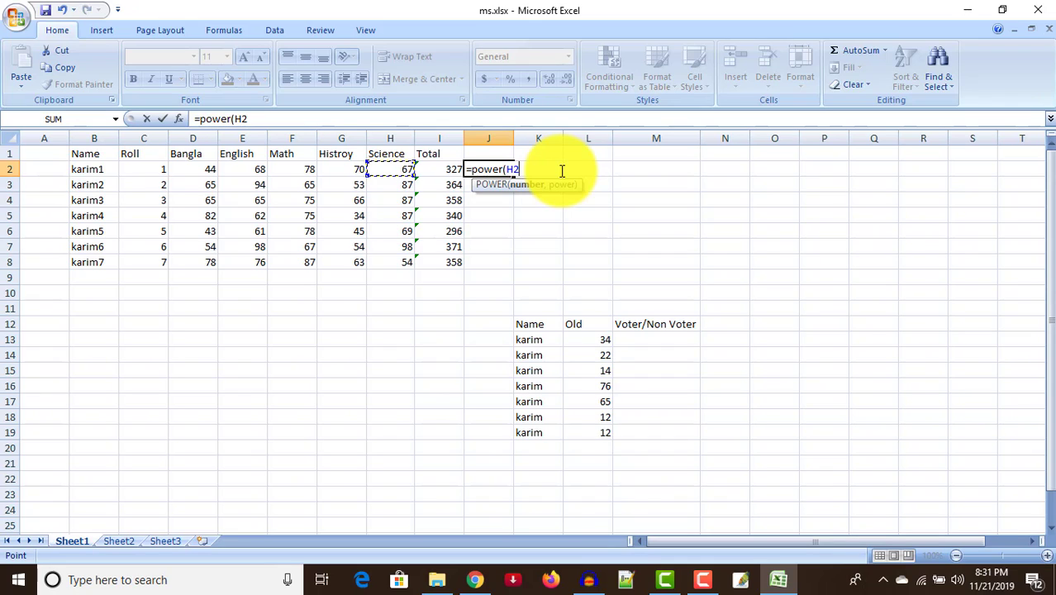
pyautogui.write(',')
pyautogui.write('2')
pyautogui.write(')')
pyautogui.press('Return')
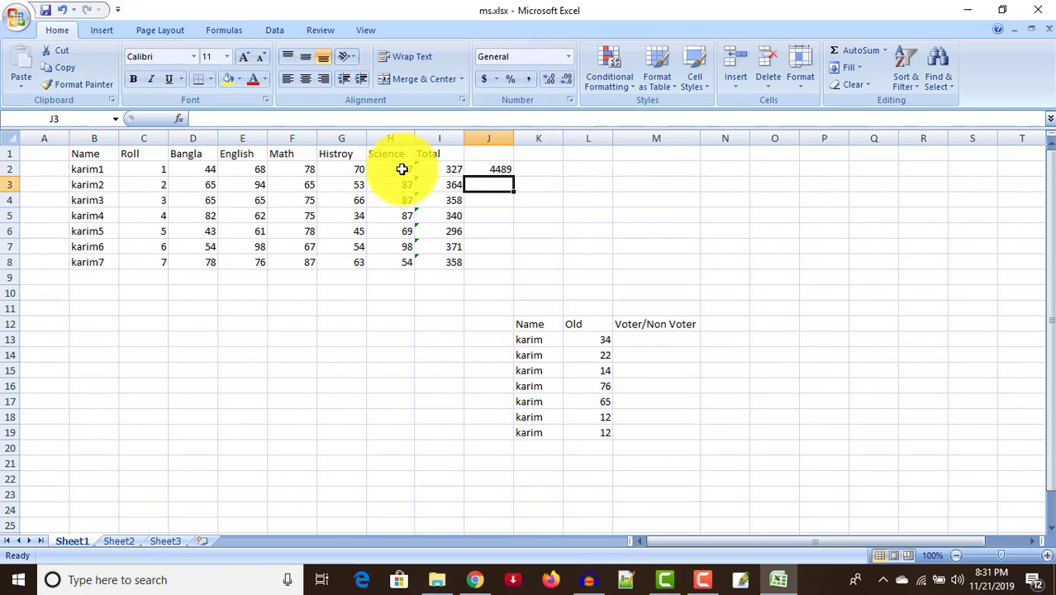
# - Fill the squares down to J8, then clear J2:J8
pyautogui.click(508, 171)
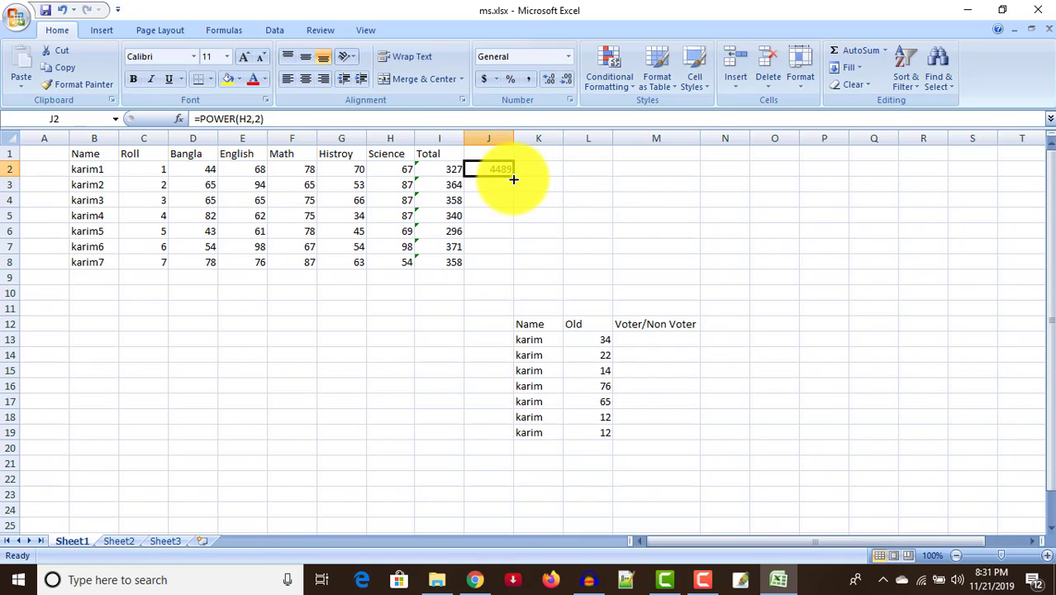
pyautogui.moveTo(513, 179); pyautogui.dragTo(510, 276)
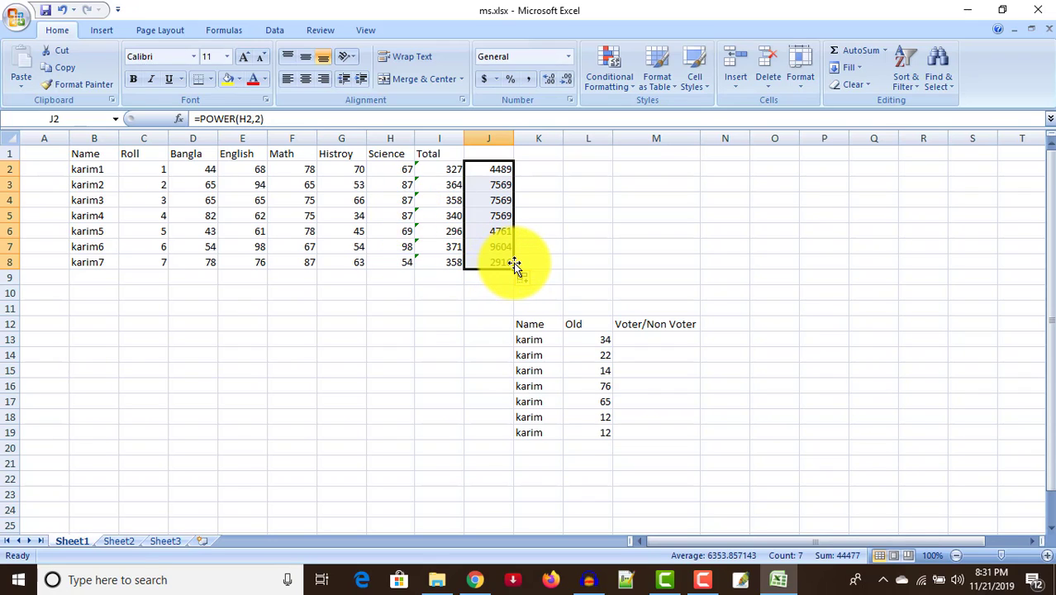
pyautogui.moveTo(511, 266); pyautogui.dragTo(501, 166)
pyautogui.click(500, 164)
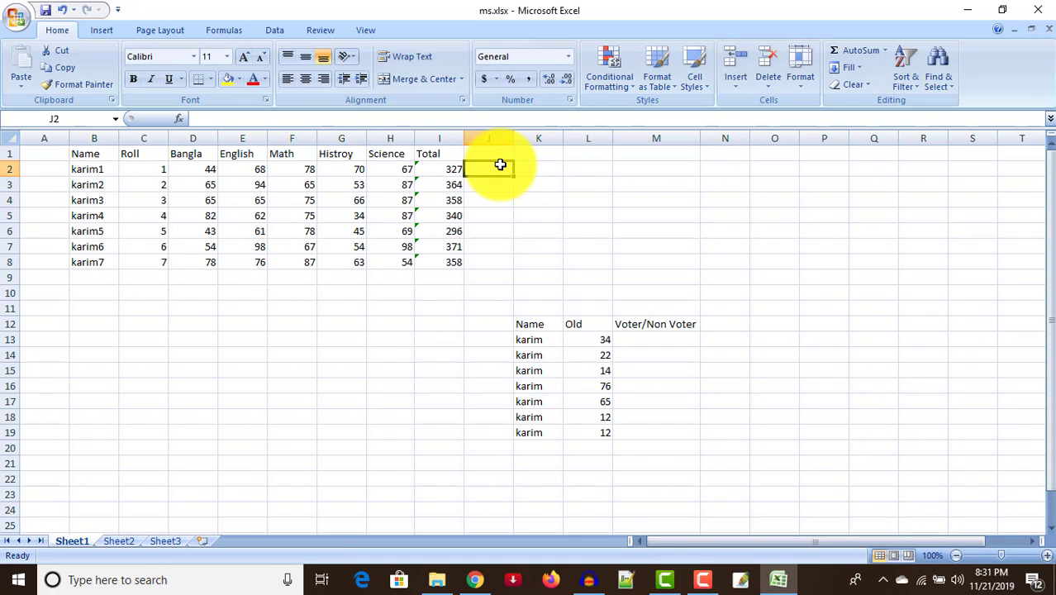
# - Enter =power(H2,3) in J2 to cube the first Science mark
pyautogui.write('=')
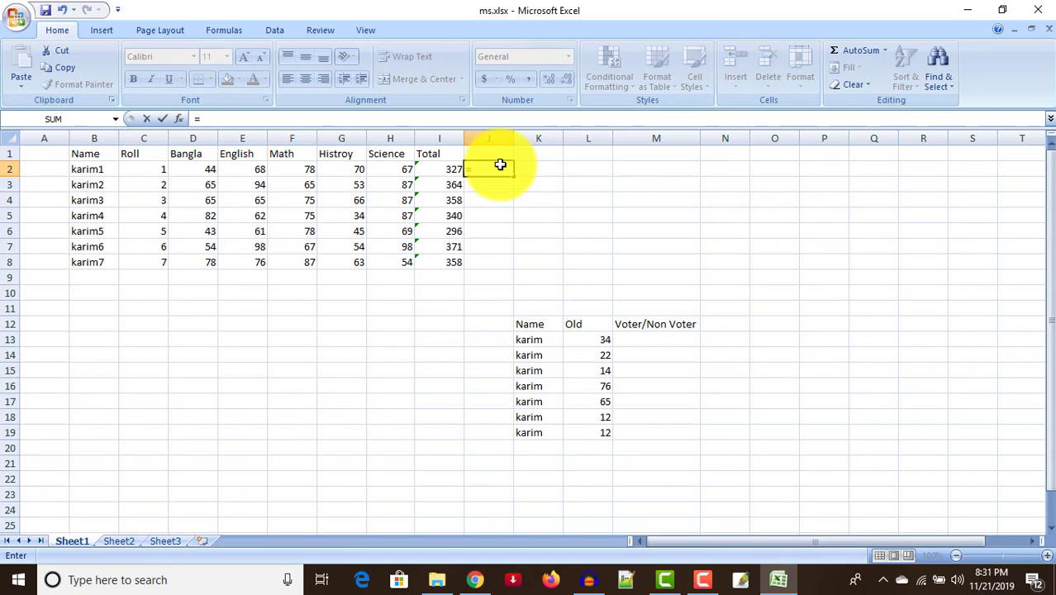
pyautogui.write('po')
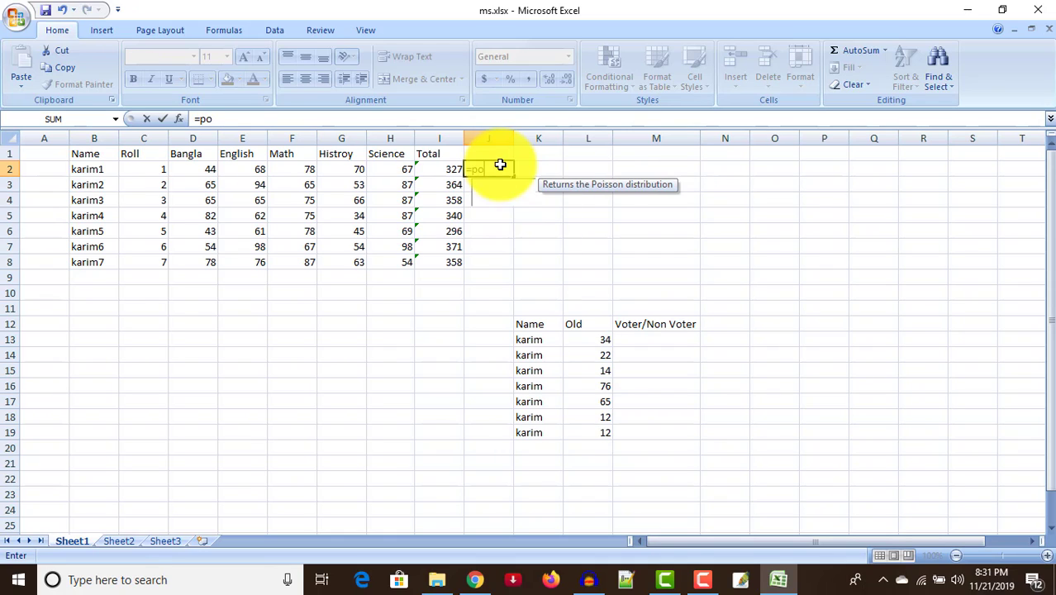
pyautogui.write('wer')
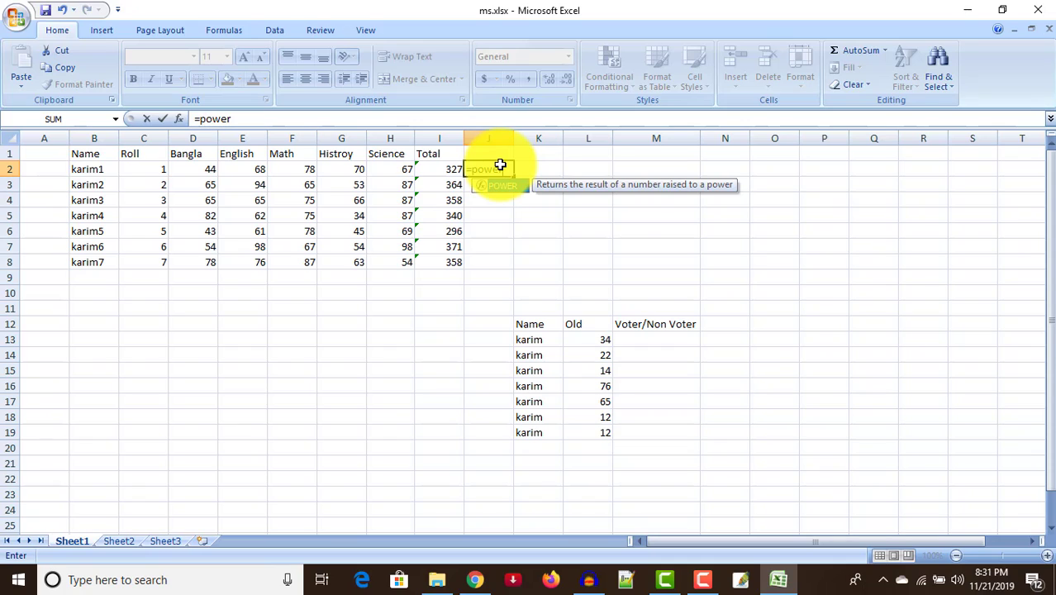
pyautogui.write('(')
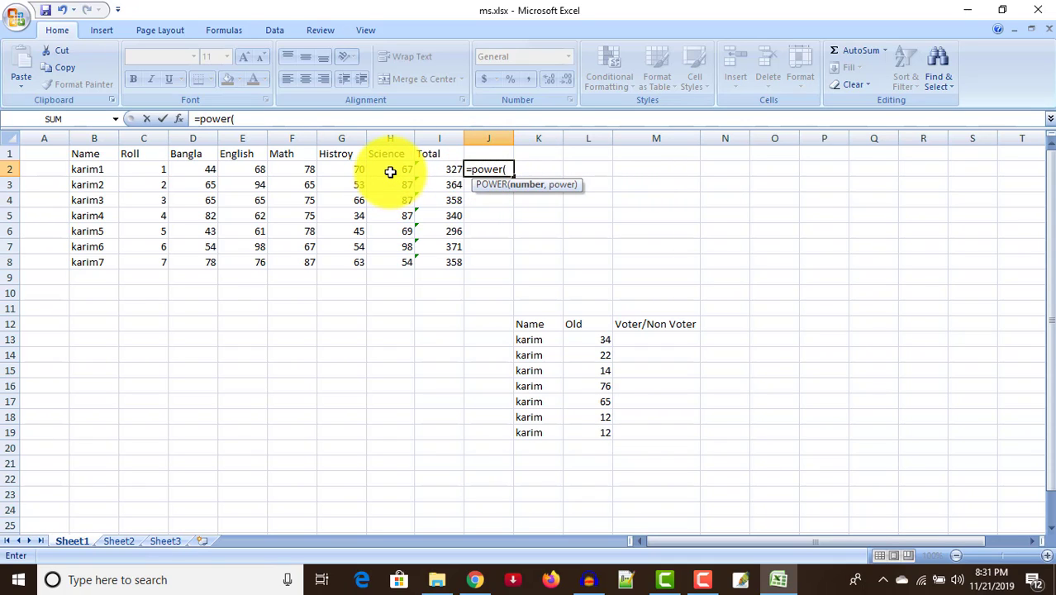
pyautogui.click(389, 169)
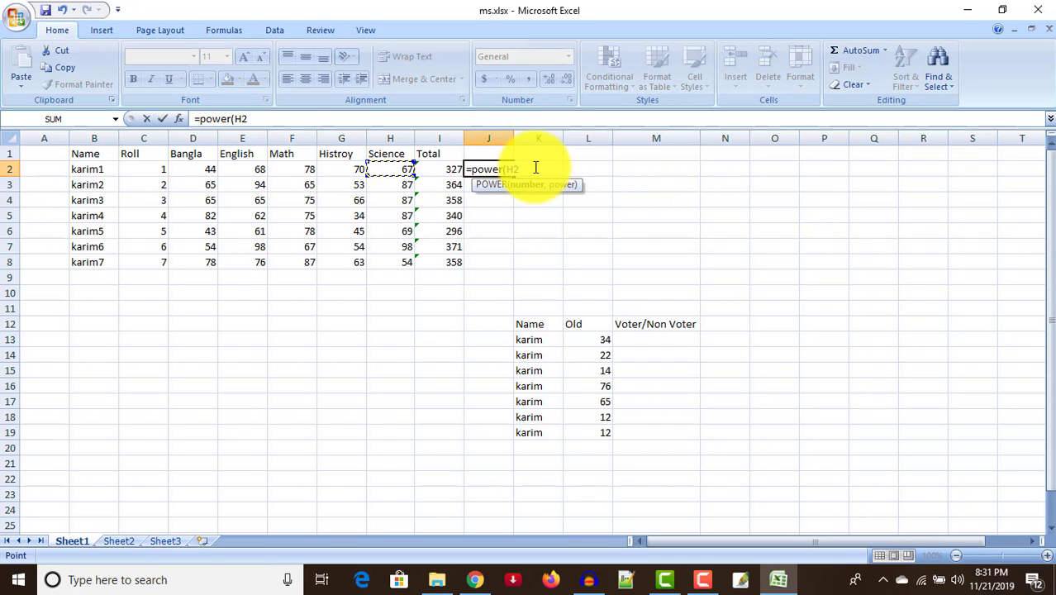
pyautogui.write(',')
pyautogui.write('3)')
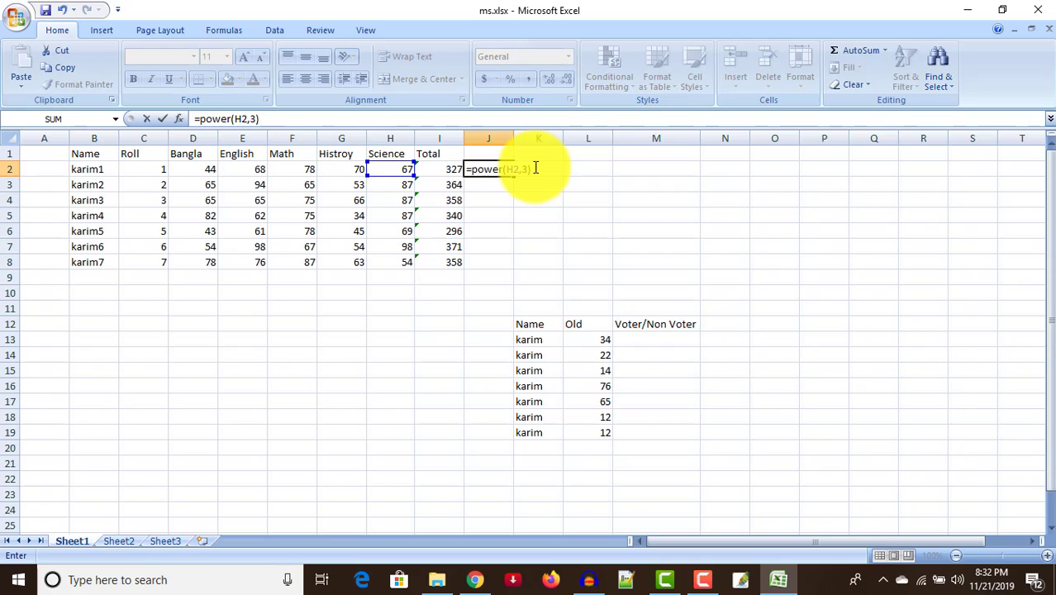
pyautogui.press('Return')
# - Fill the cubes down J2:J8, clear them, and start a PRODUCT formula in J2
pyautogui.click(492, 170)
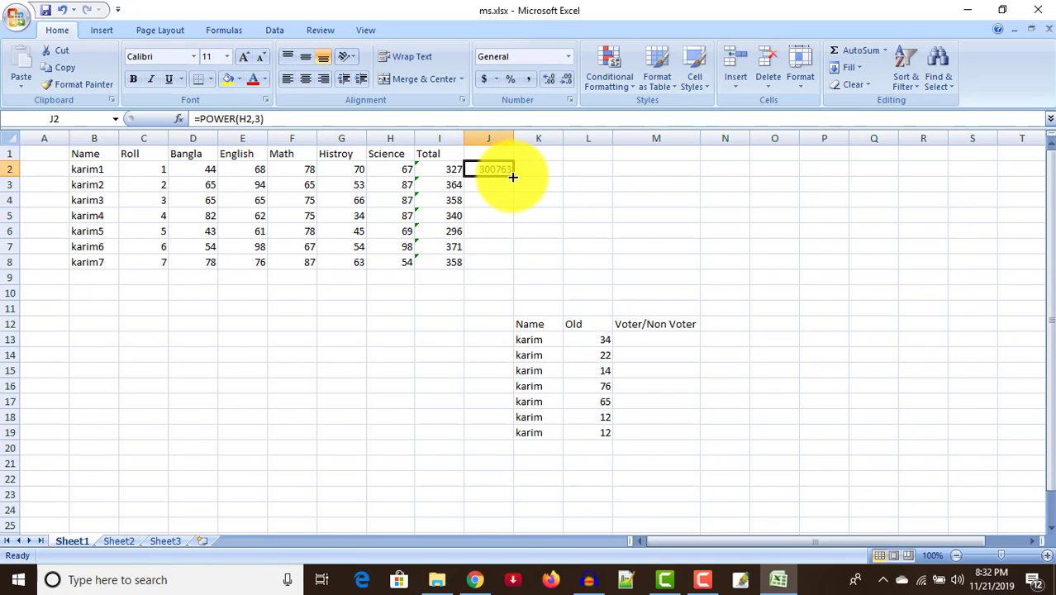
pyautogui.moveTo(512, 176); pyautogui.dragTo(513, 265)
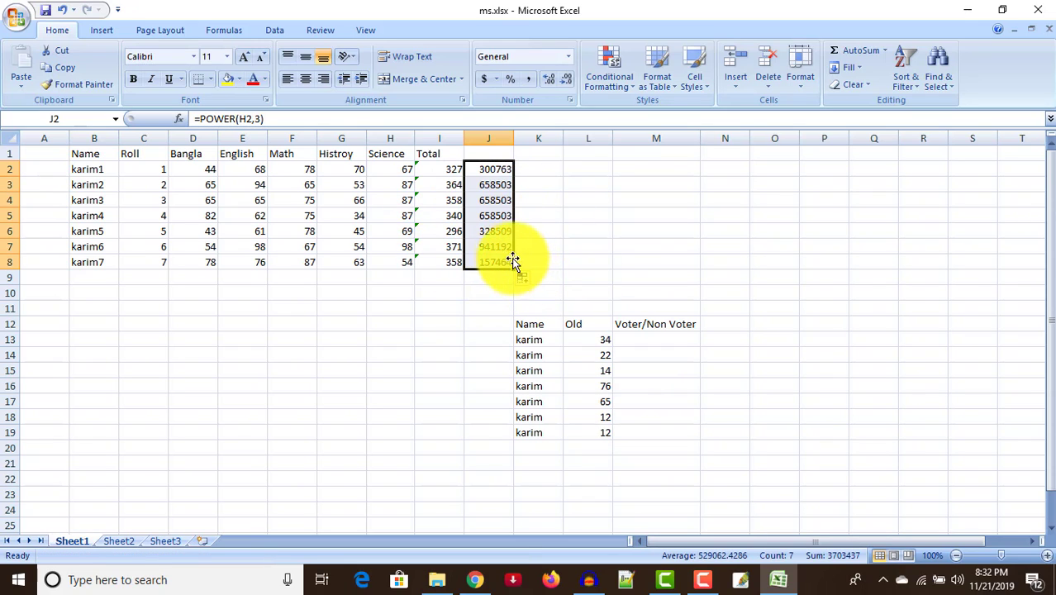
pyautogui.moveTo(510, 266); pyautogui.dragTo(503, 168)
pyautogui.click(503, 167)
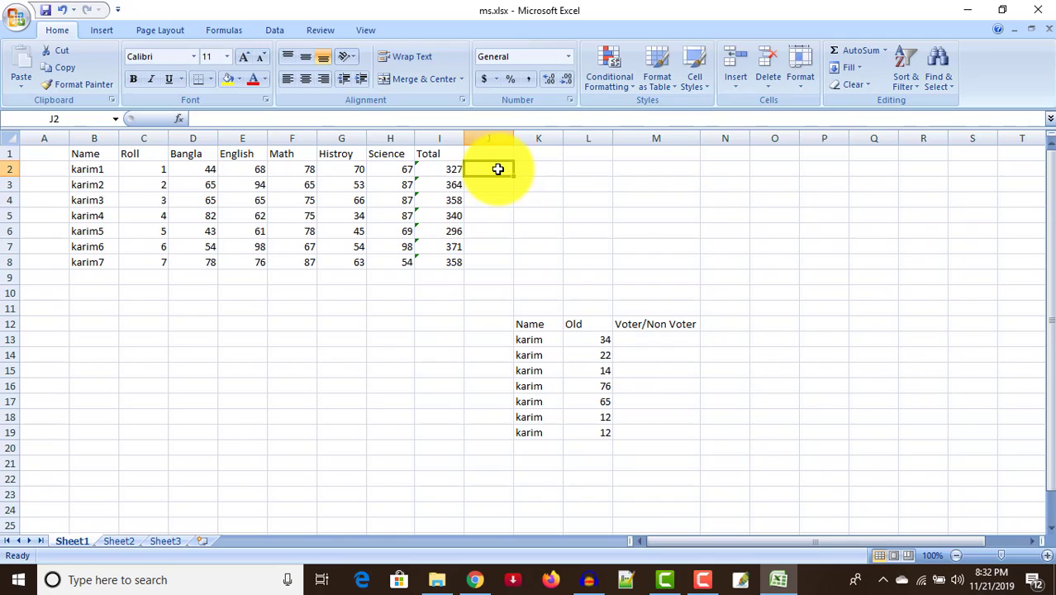
pyautogui.write('=')
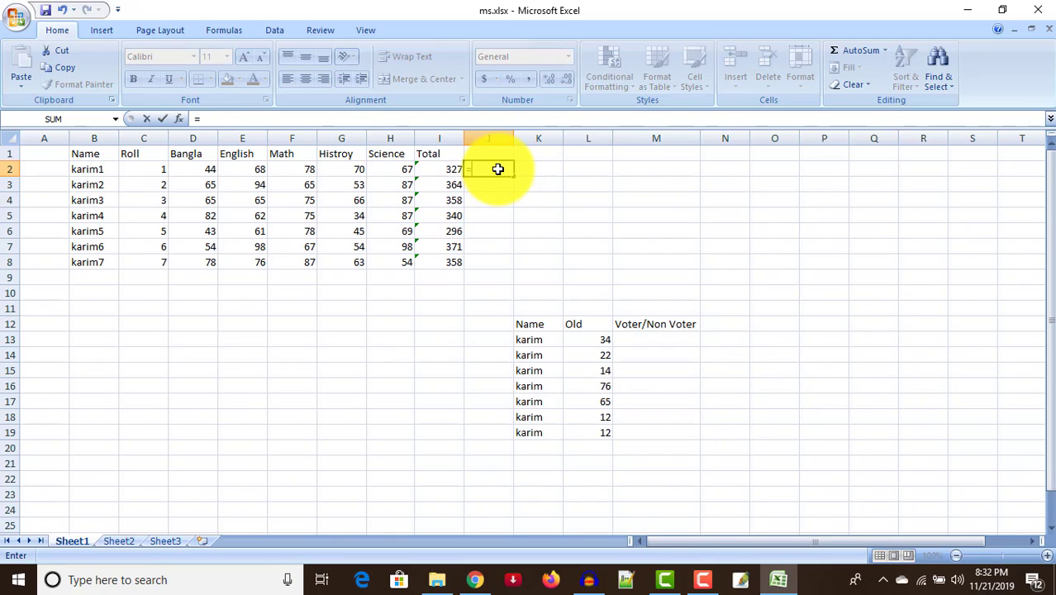
pyautogui.write('p')
pyautogui.write('r')
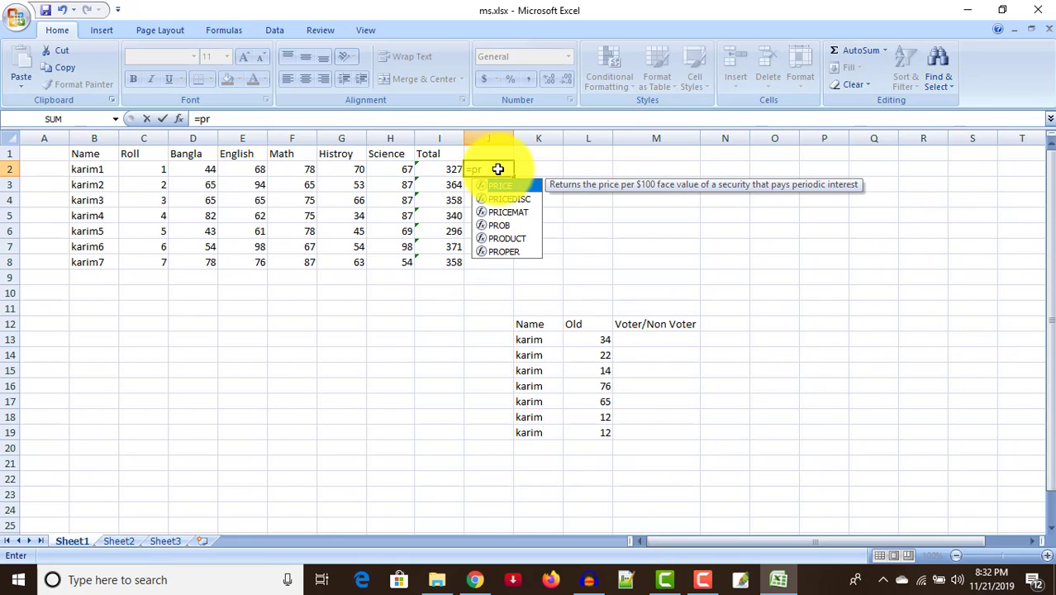
pyautogui.write('od')
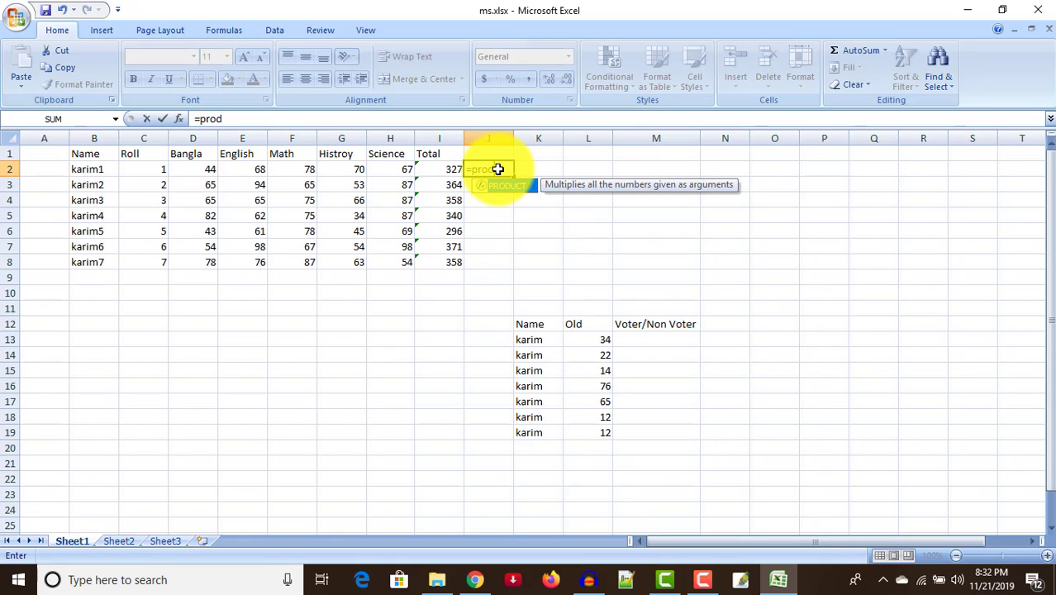
pyautogui.write('uc')
pyautogui.write('t')
pyautogui.write('(')
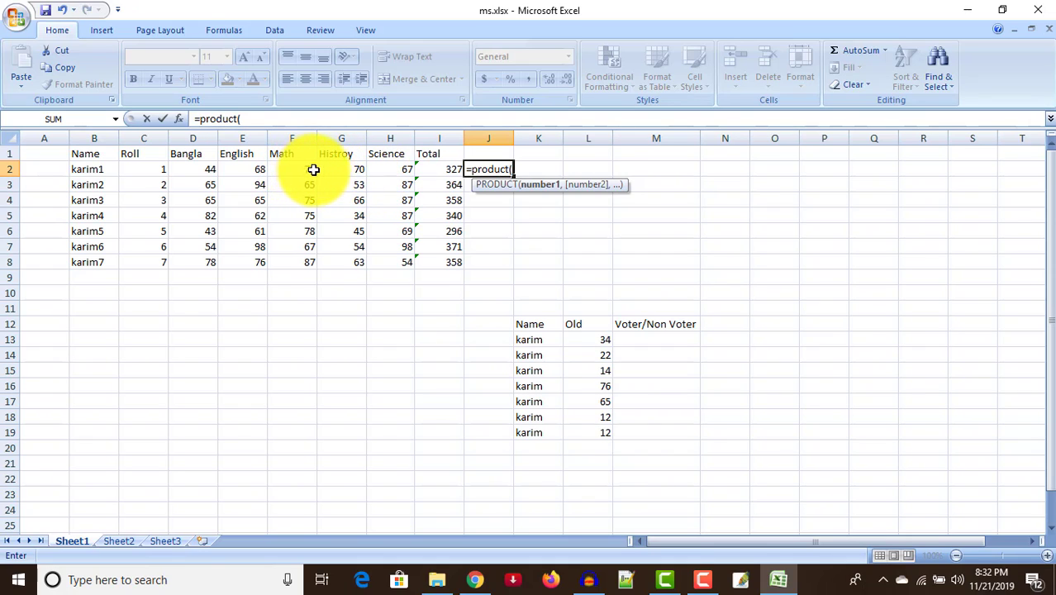
# - Complete =PRODUCT(G2:H2) in J2, fill it down to J8, then clear the results
pyautogui.moveTo(342, 169); pyautogui.dragTo(379, 170)
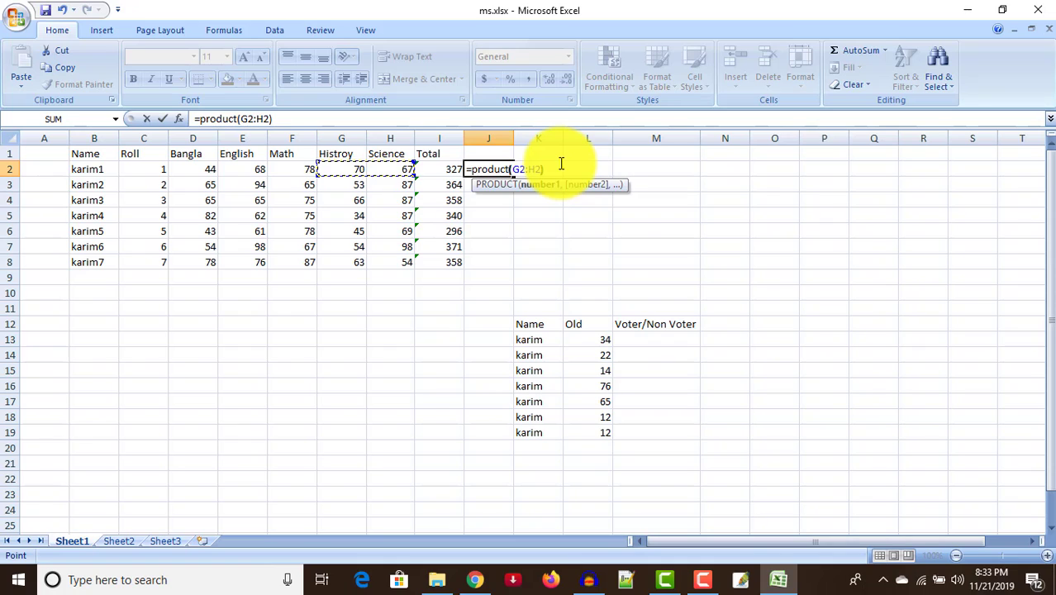
pyautogui.write(')')
pyautogui.press('Return')
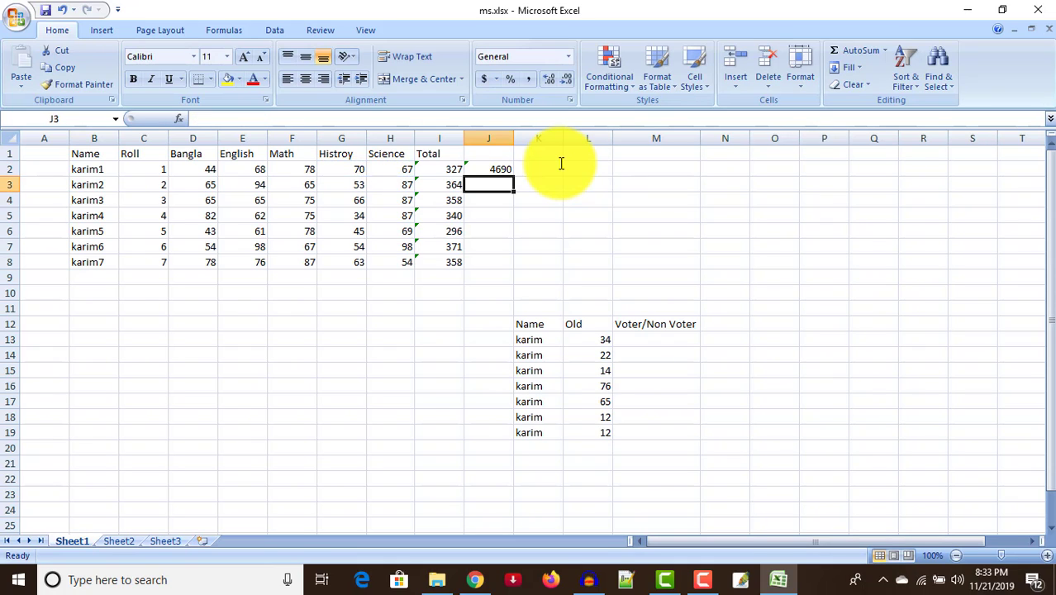
pyautogui.click(501, 171)
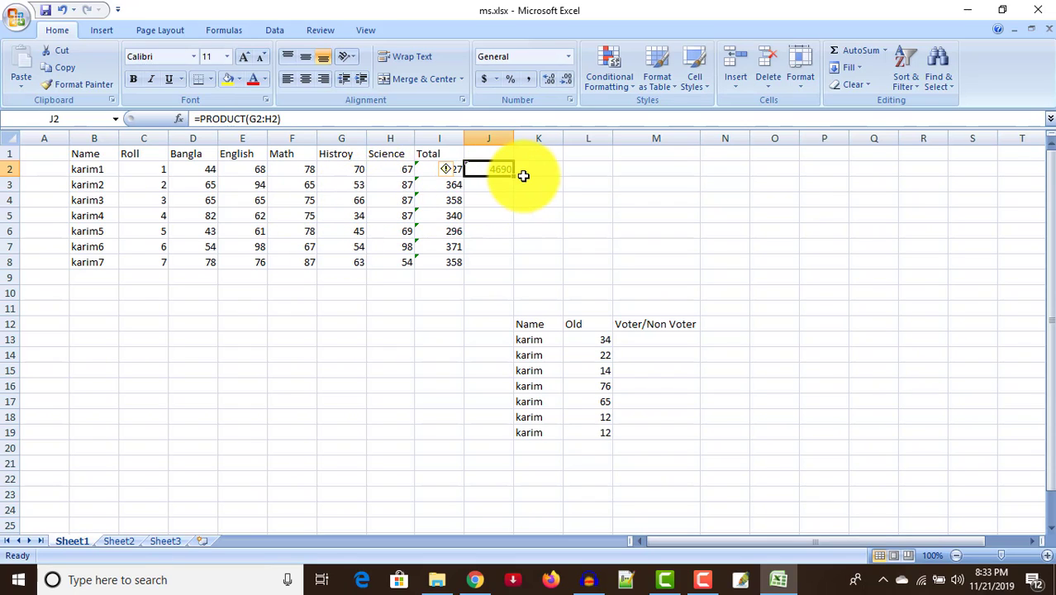
pyautogui.moveTo(515, 177); pyautogui.dragTo(510, 270)
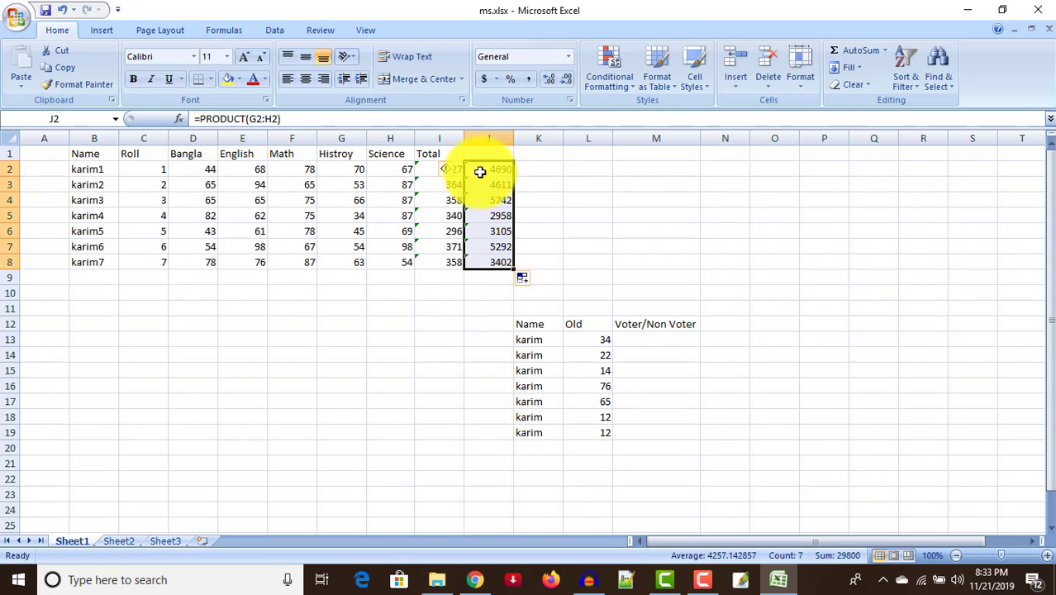
pyautogui.moveTo(508, 266); pyautogui.dragTo(509, 169)
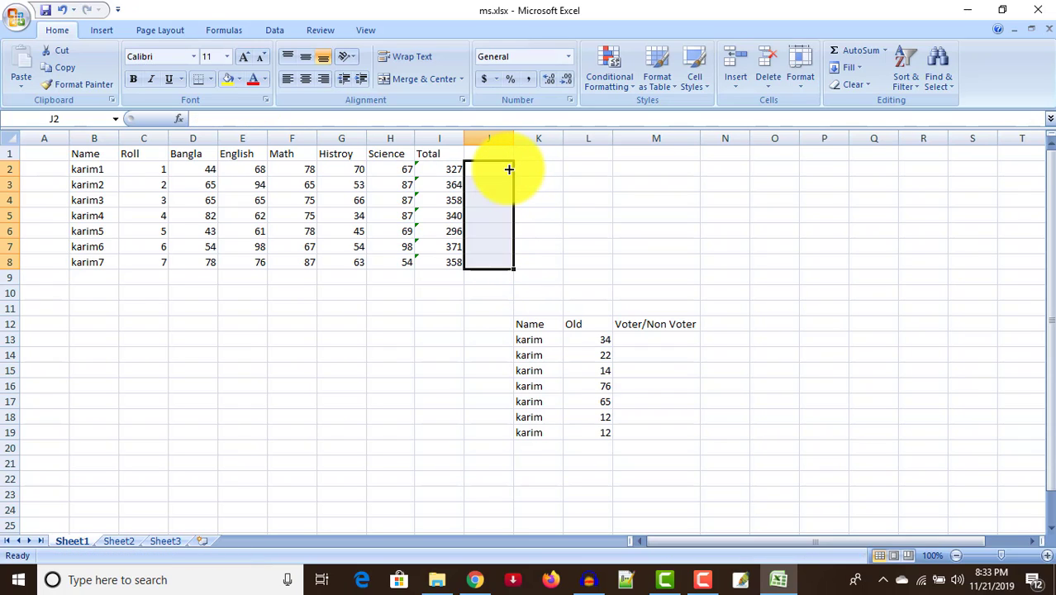
pyautogui.click(500, 173)
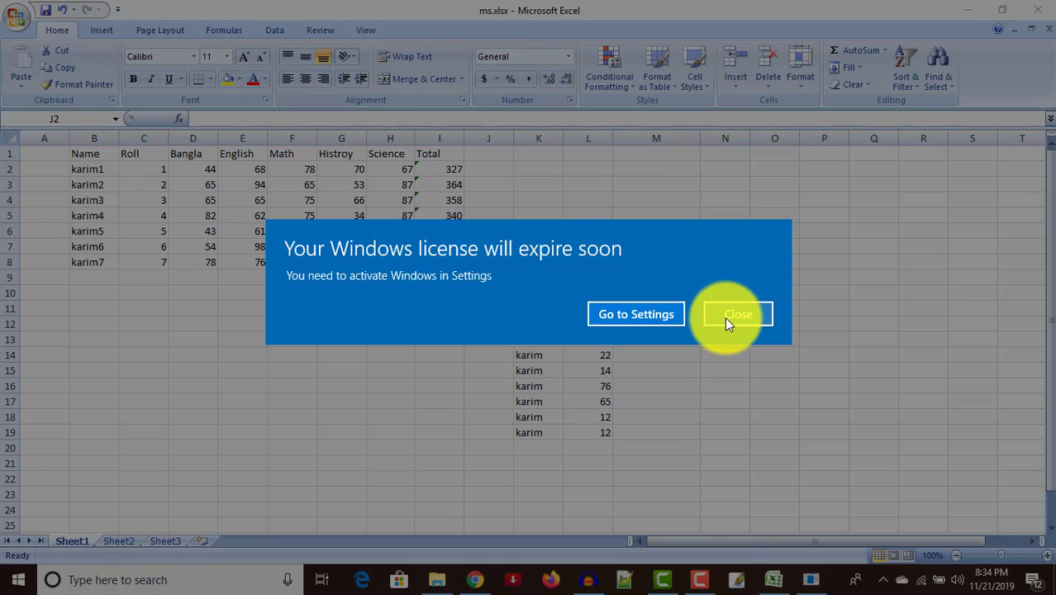
pyautogui.click(727, 316)
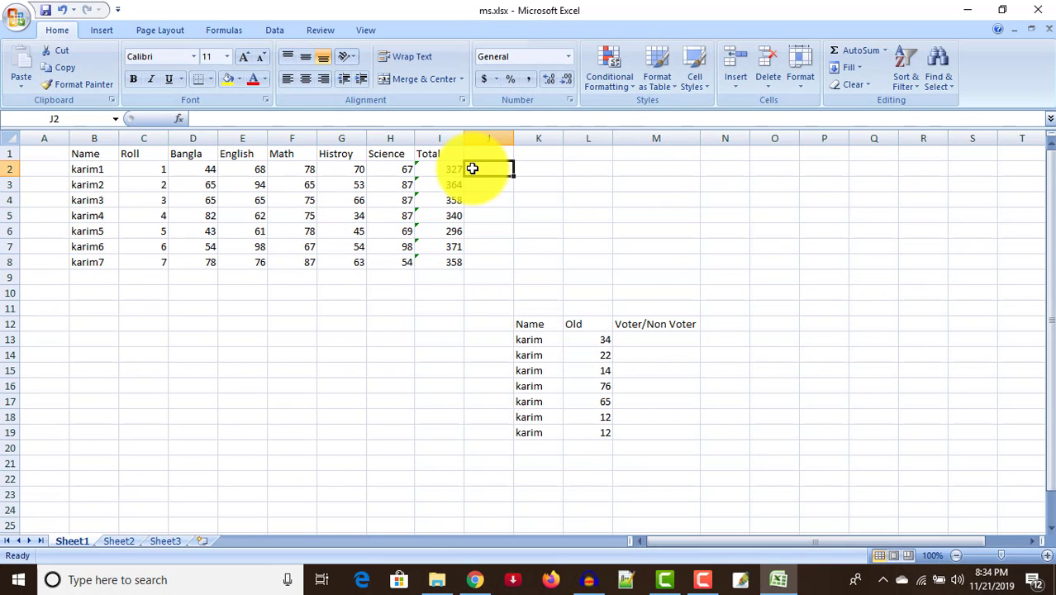
# - Enter =SQRT(H2) in J2, giving 8.185353
pyautogui.write('=')
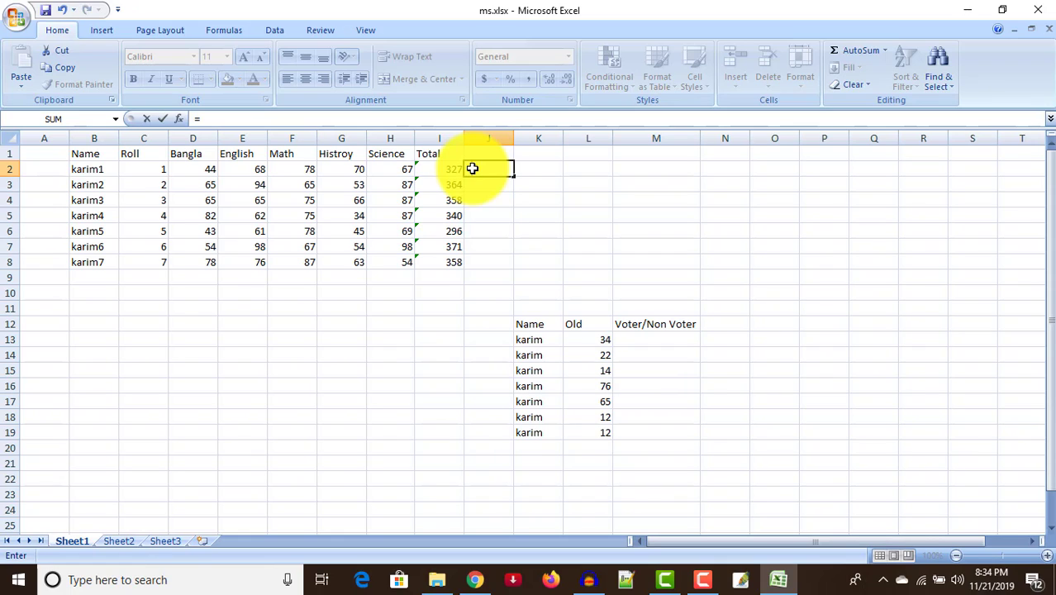
pyautogui.write('s')
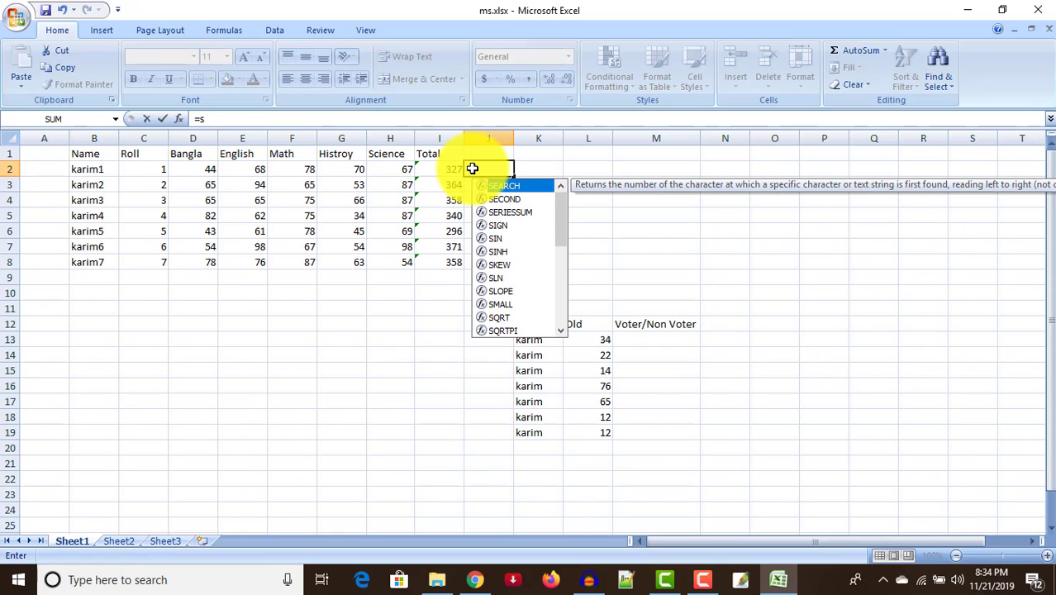
pyautogui.write('q')
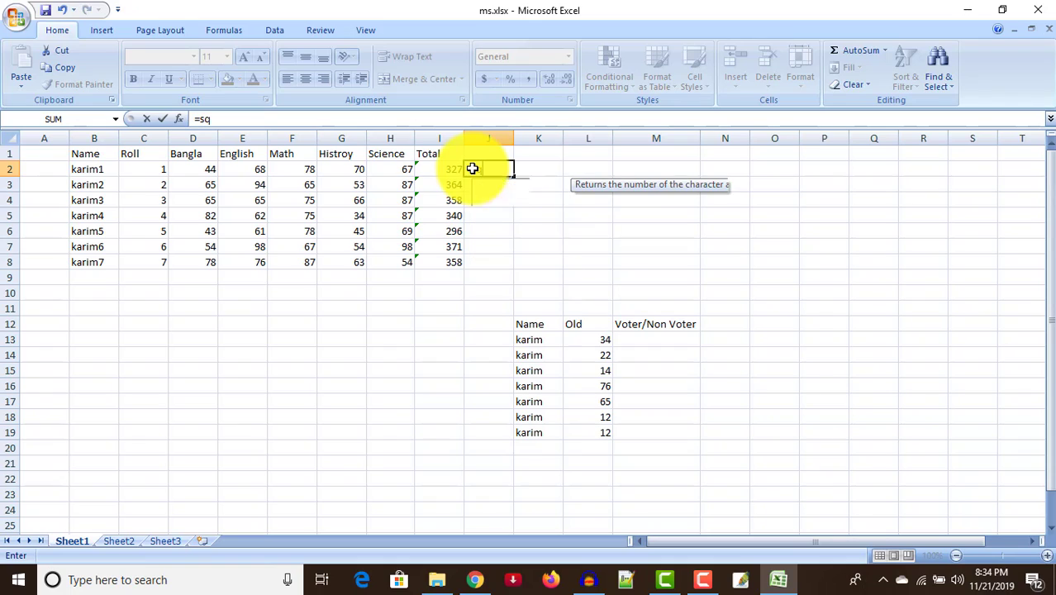
pyautogui.write('r')
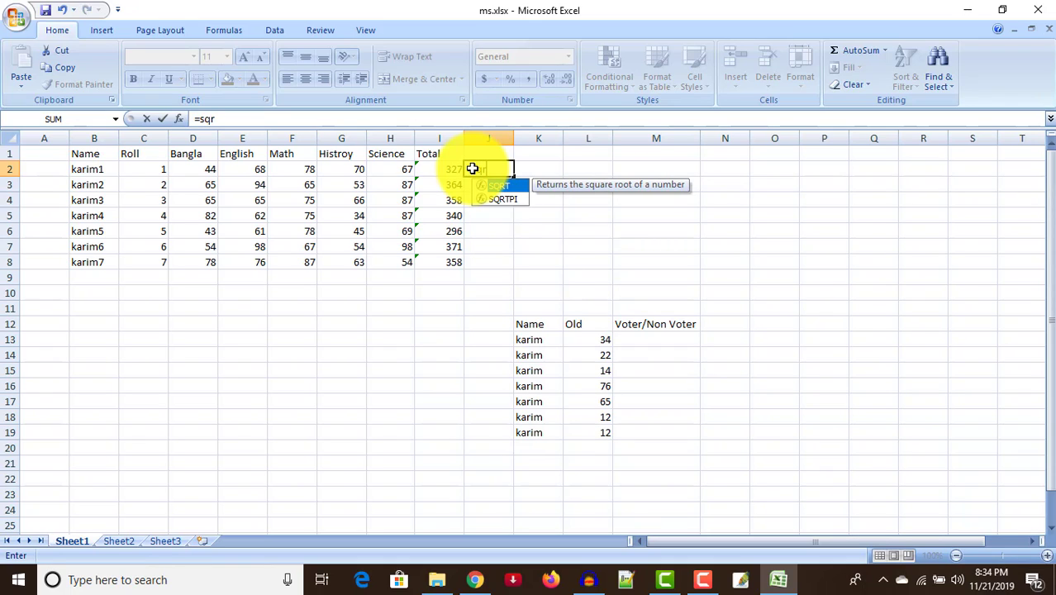
pyautogui.write('t')
pyautogui.write('(')
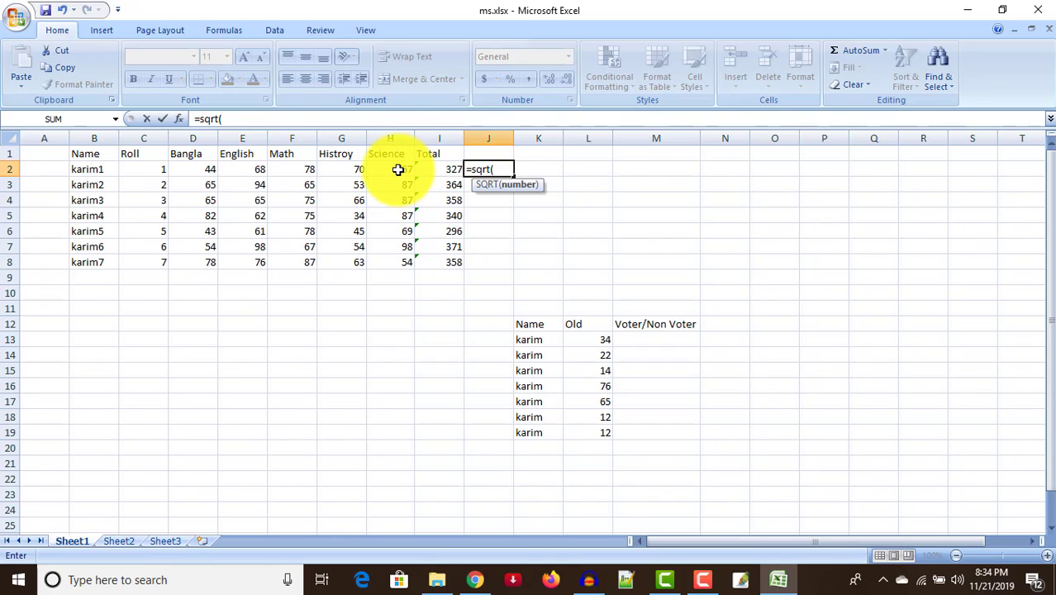
pyautogui.click(397, 169)
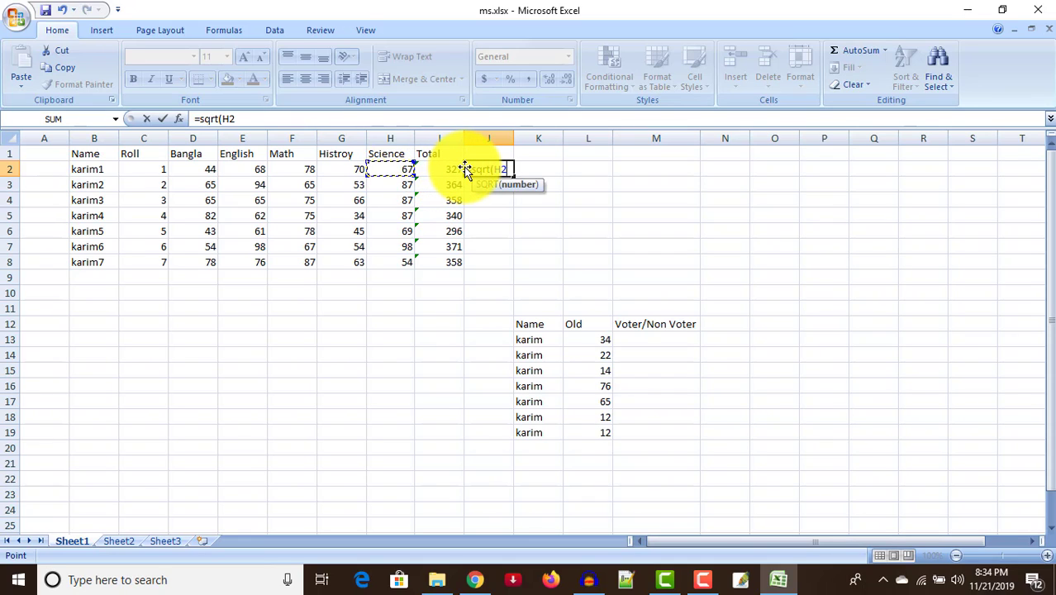
pyautogui.write(')')
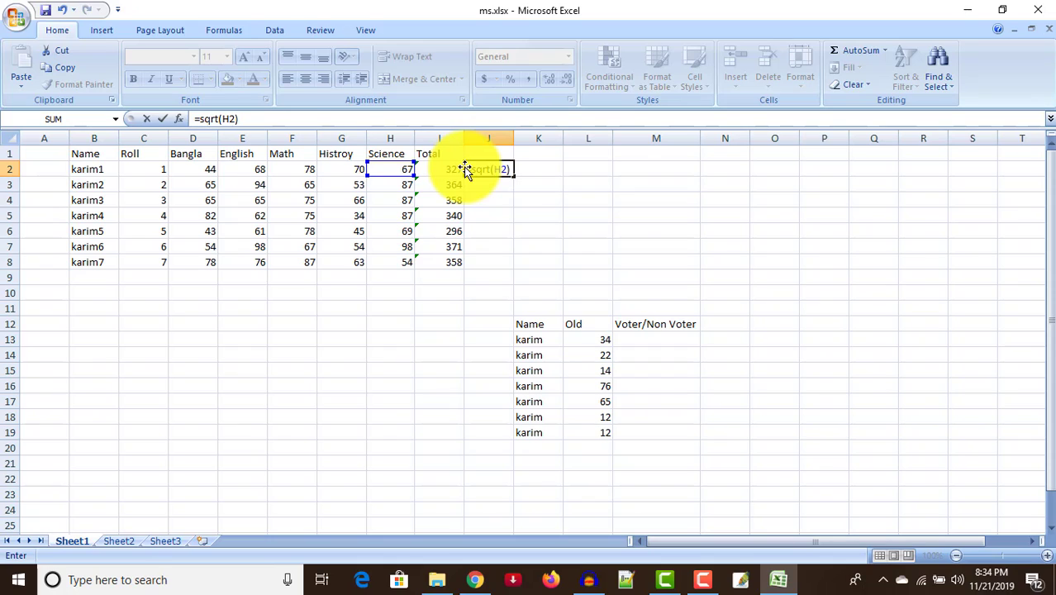
pyautogui.press('Return')
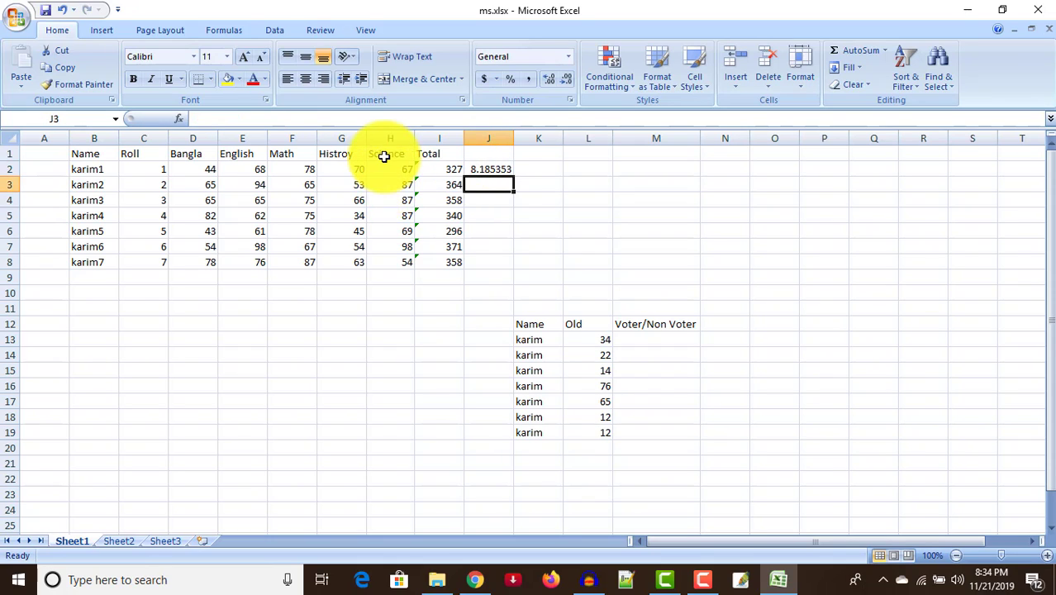
# - Move the square-root result down to K8, then clear it
pyautogui.click(502, 168)
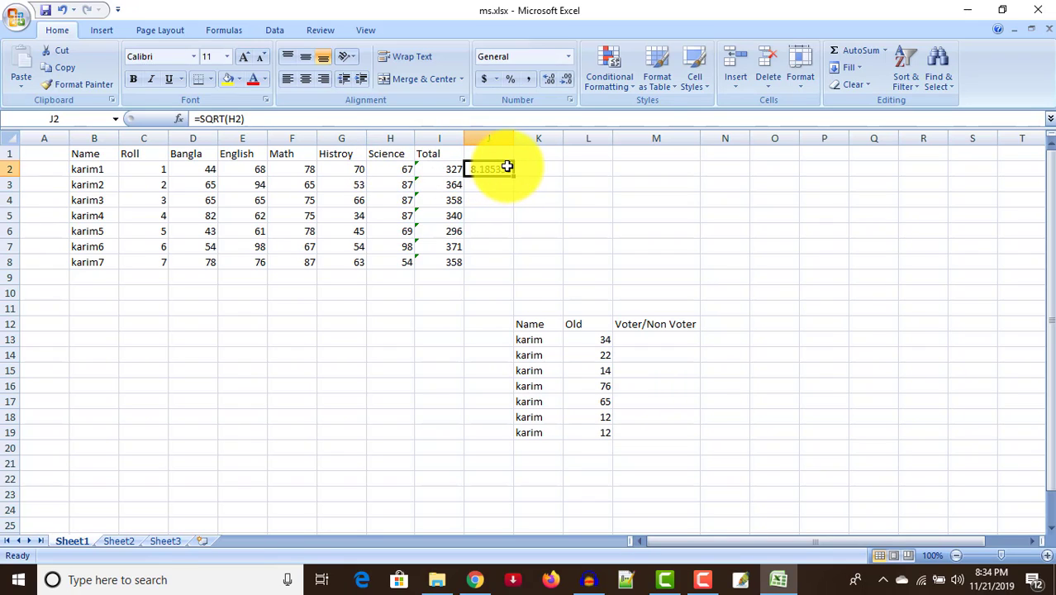
pyautogui.moveTo(514, 171); pyautogui.dragTo(514, 263)
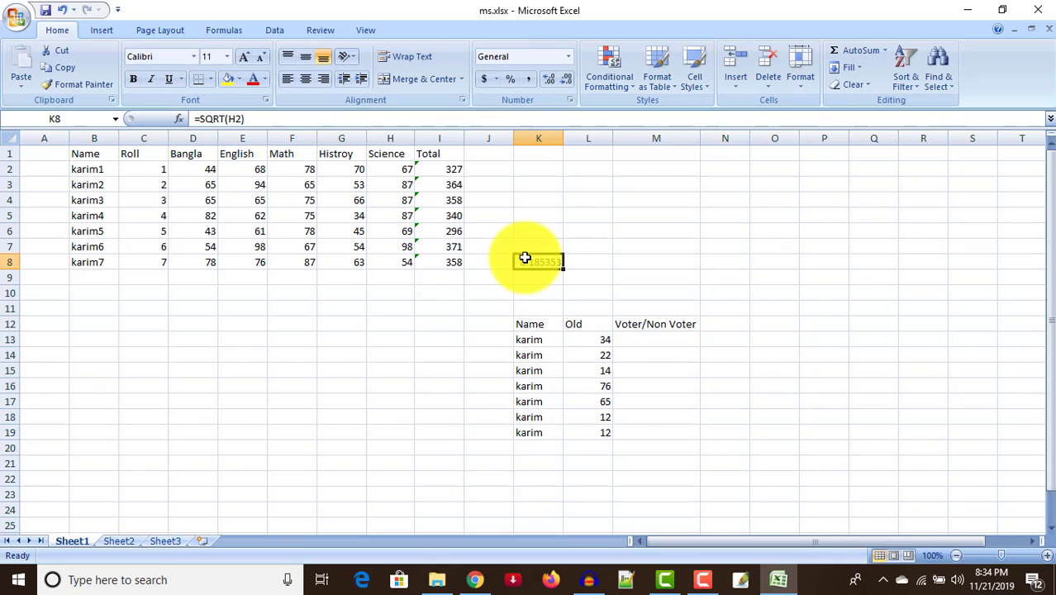
pyautogui.moveTo(523, 260)
pyautogui.mouseDown()
pyautogui.moveTo(472, 147)
pyautogui.moveTo(536, 262)
pyautogui.mouseUp()
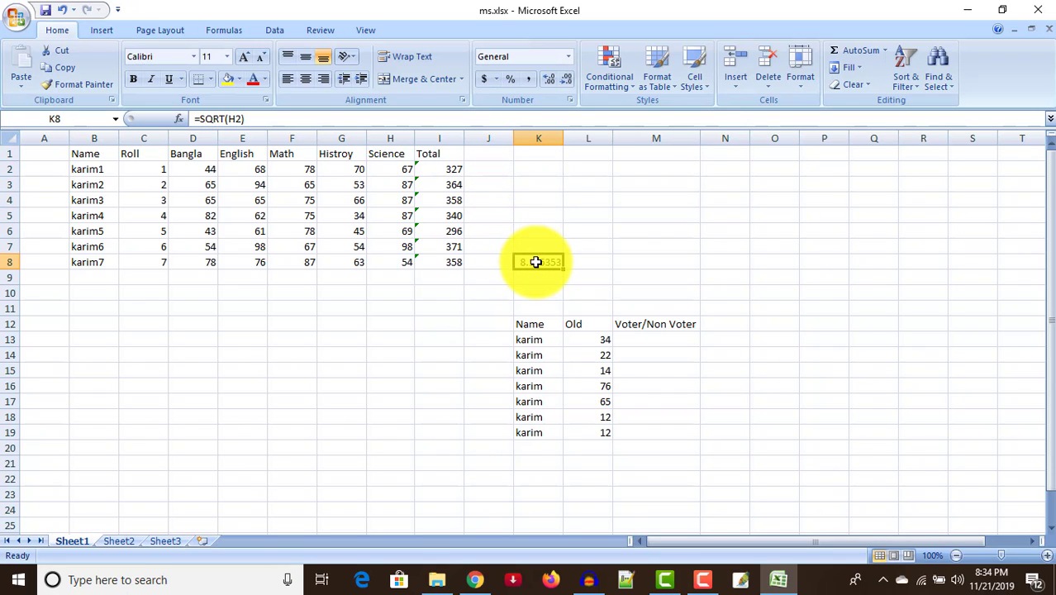
pyautogui.moveTo(535, 261); pyautogui.dragTo(555, 264)
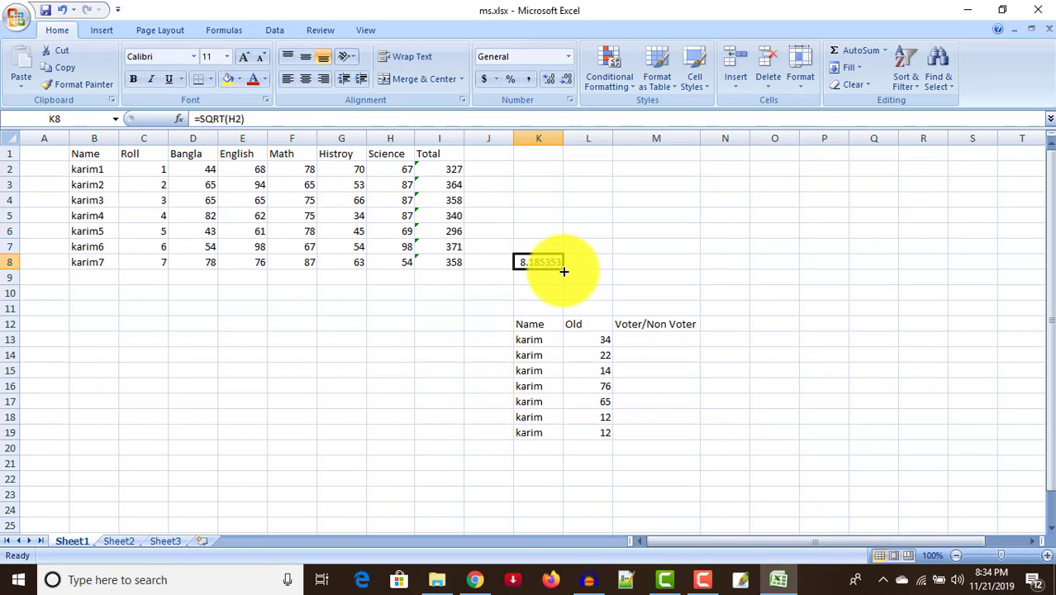
pyautogui.moveTo(564, 271); pyautogui.dragTo(542, 261)
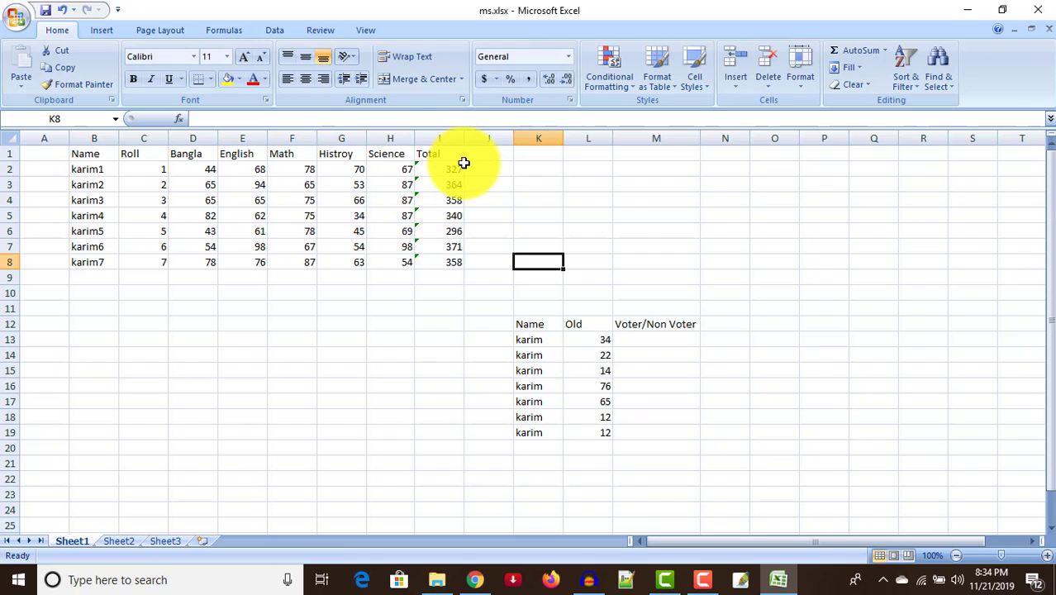
pyautogui.click(473, 169)
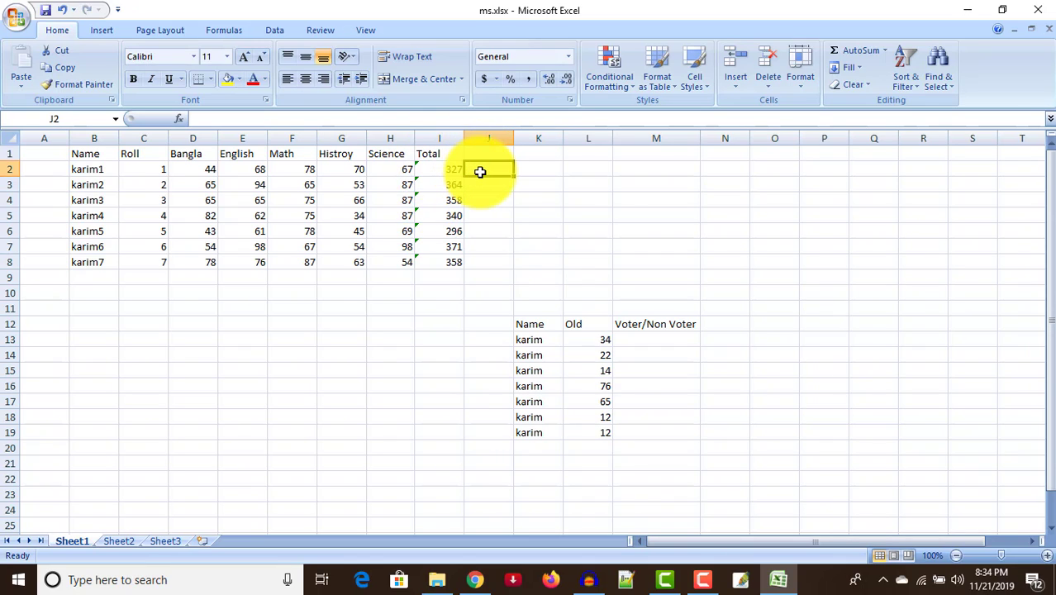
pyautogui.write('=')
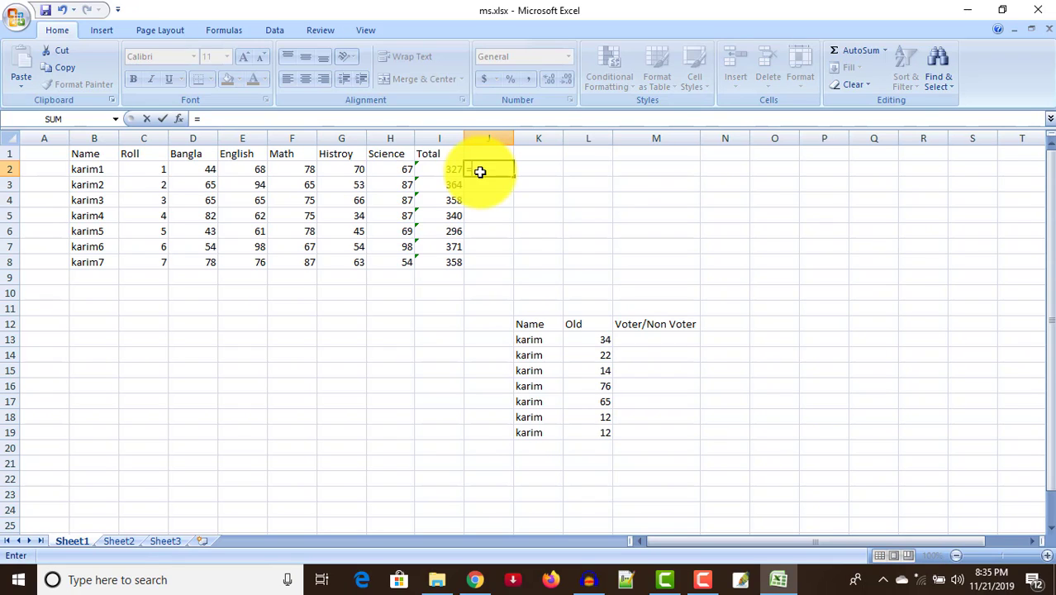
pyautogui.write('sq')
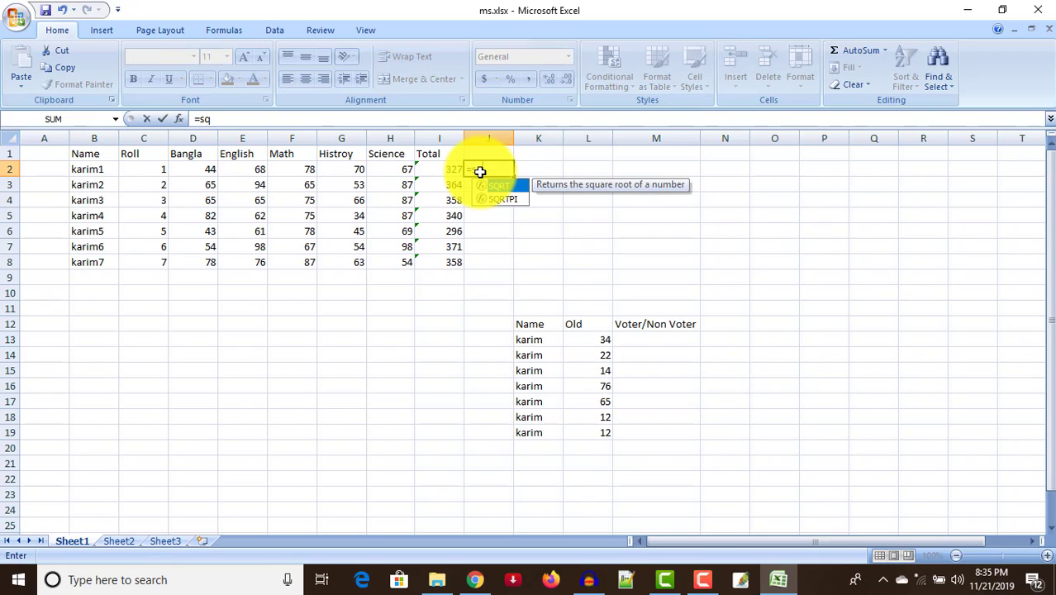
pyautogui.write('rt(')
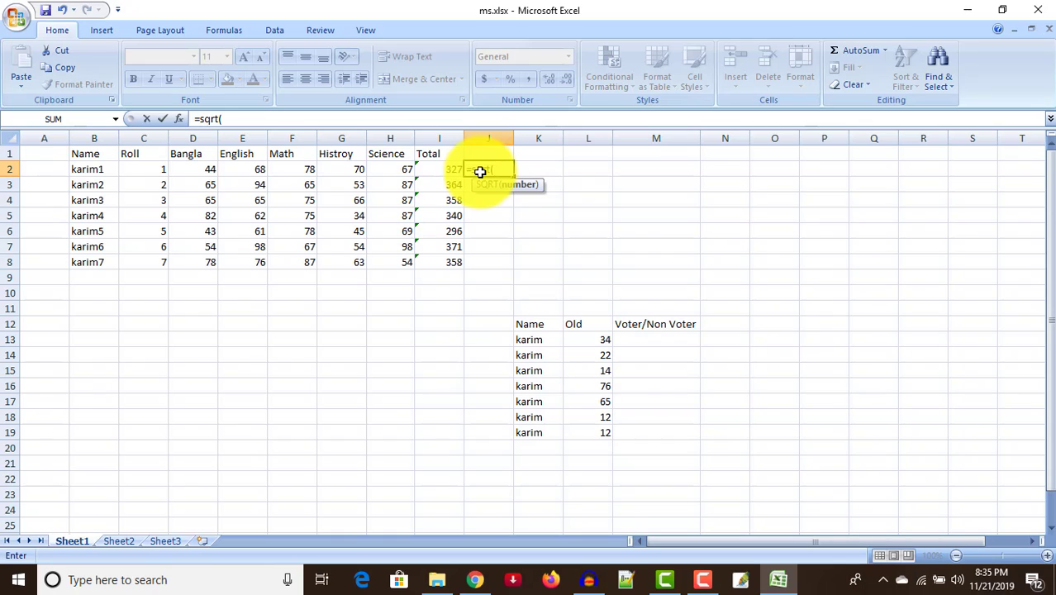
pyautogui.click(393, 169)
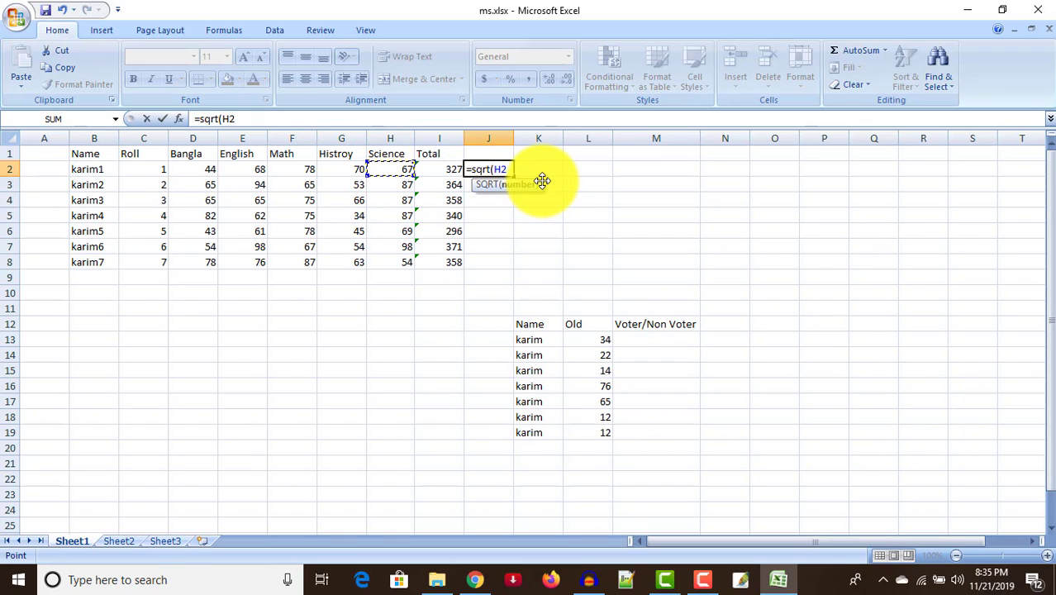
pyautogui.write(')')
pyautogui.press('Return')
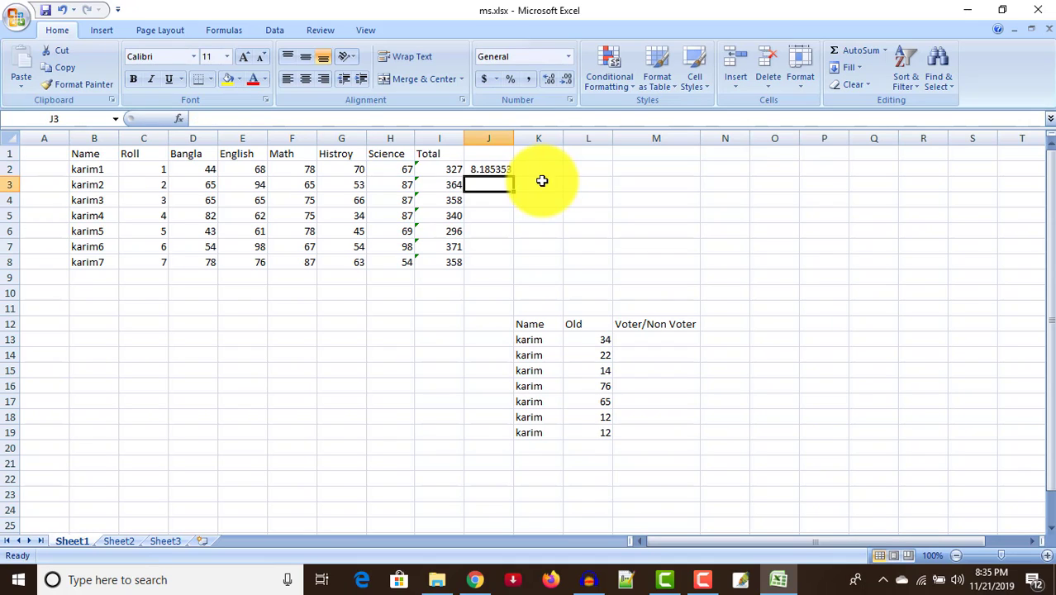
pyautogui.click(494, 169)
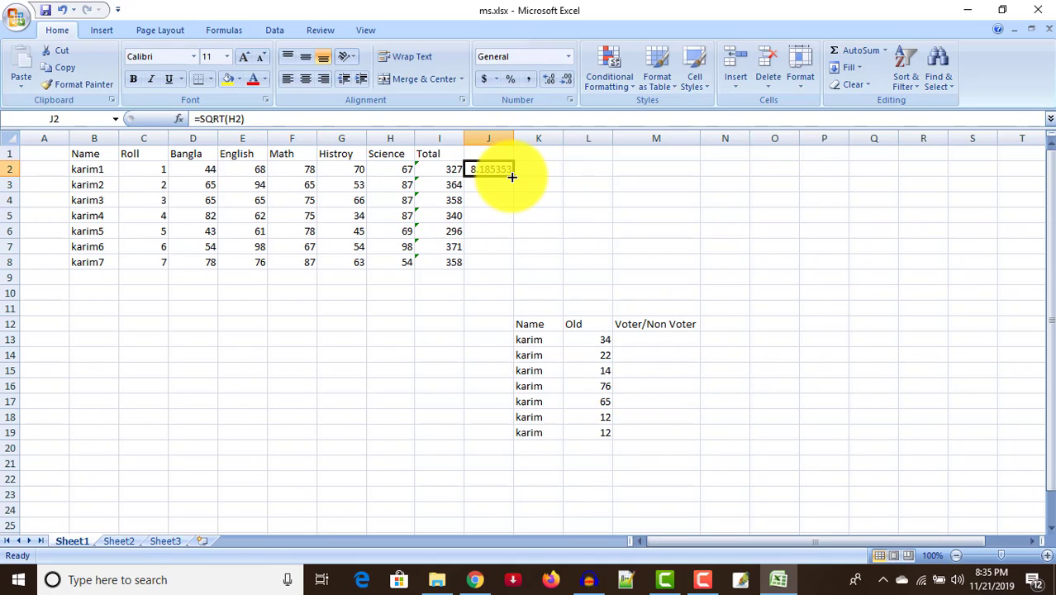
pyautogui.moveTo(512, 176); pyautogui.dragTo(515, 280)
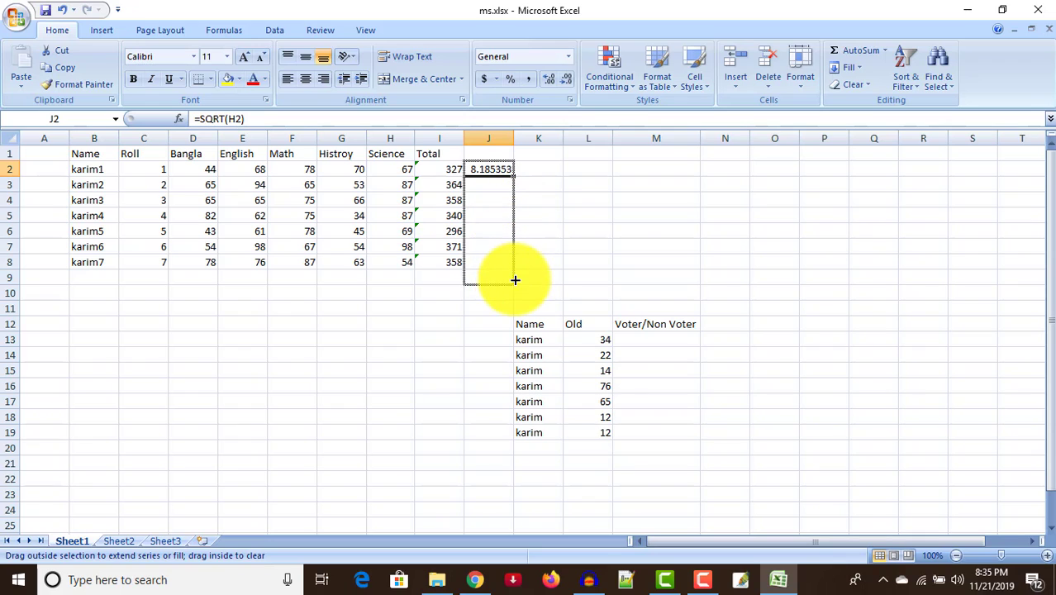
pyautogui.moveTo(515, 280); pyautogui.dragTo(514, 278)
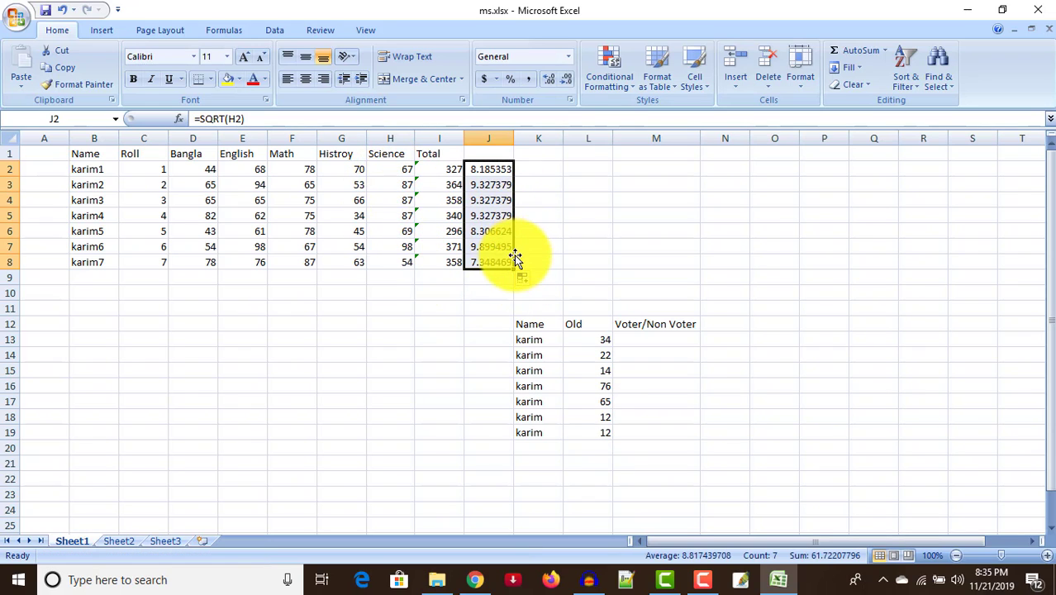
pyautogui.moveTo(513, 268); pyautogui.dragTo(504, 162)
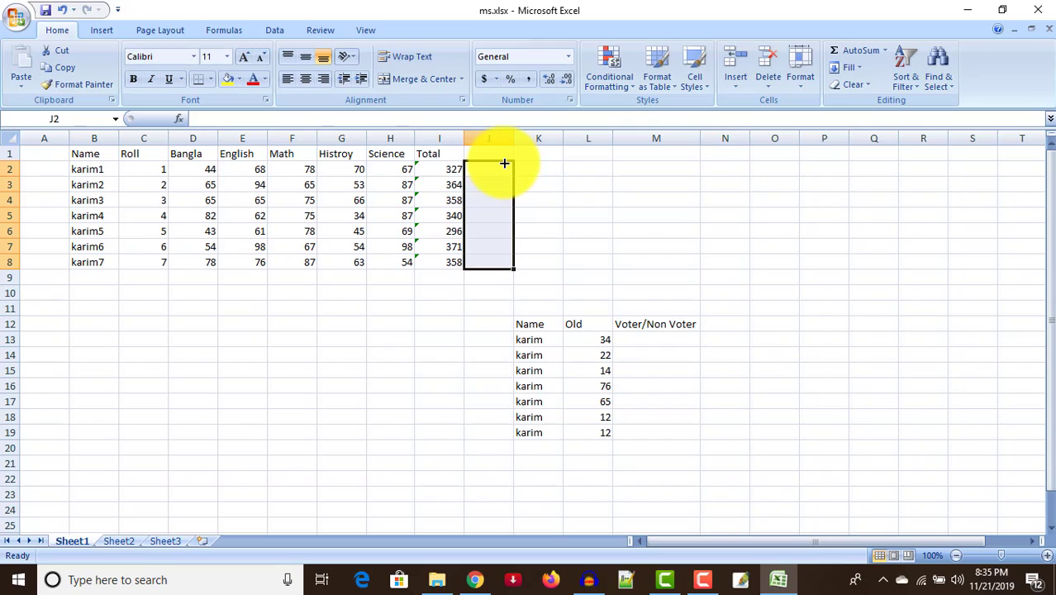
pyautogui.click(499, 169)
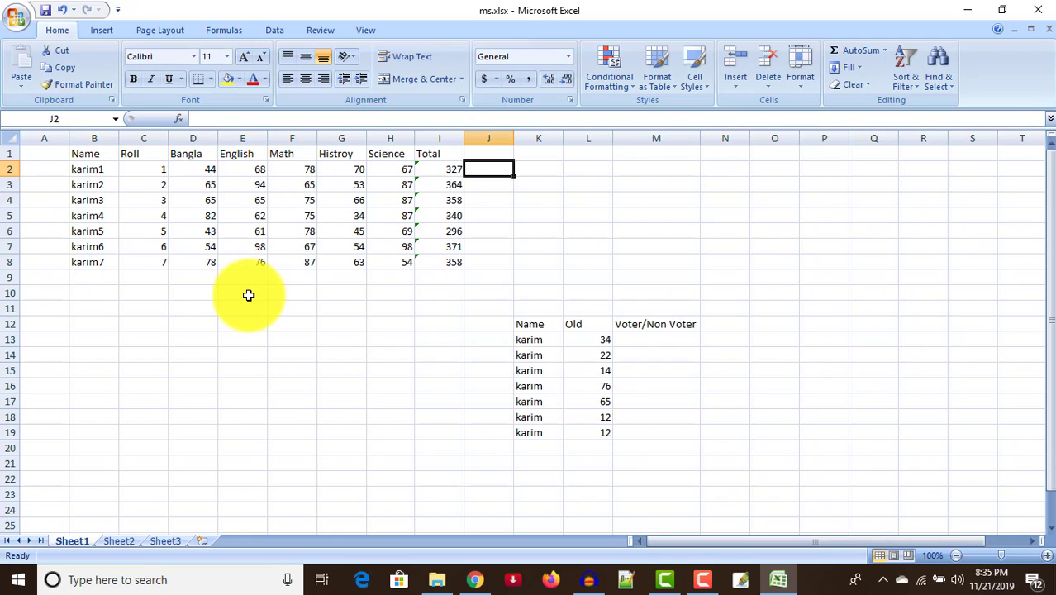
pyautogui.click(278, 290)
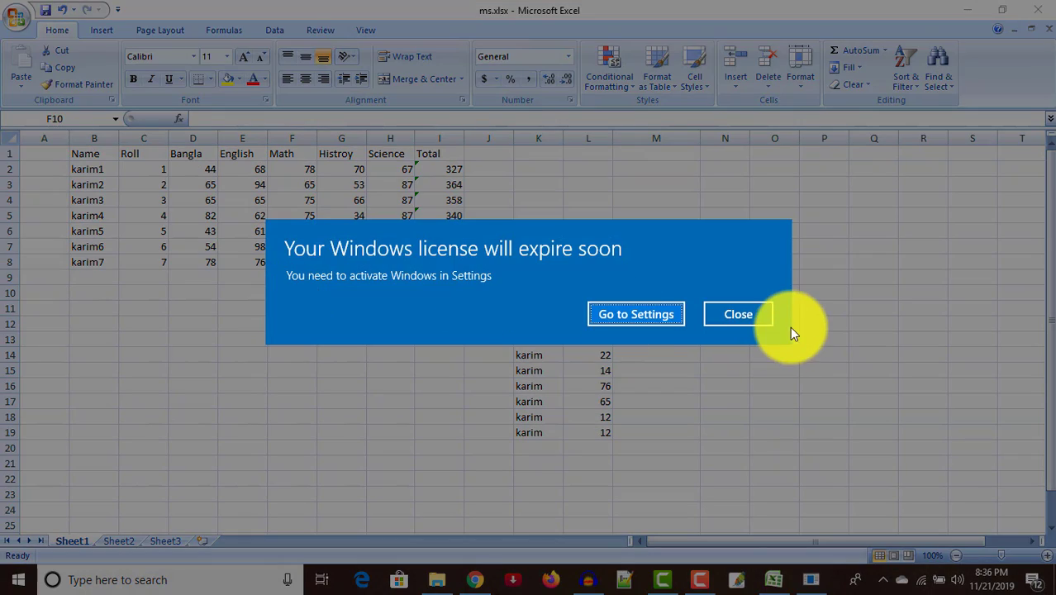
pyautogui.click(767, 317)
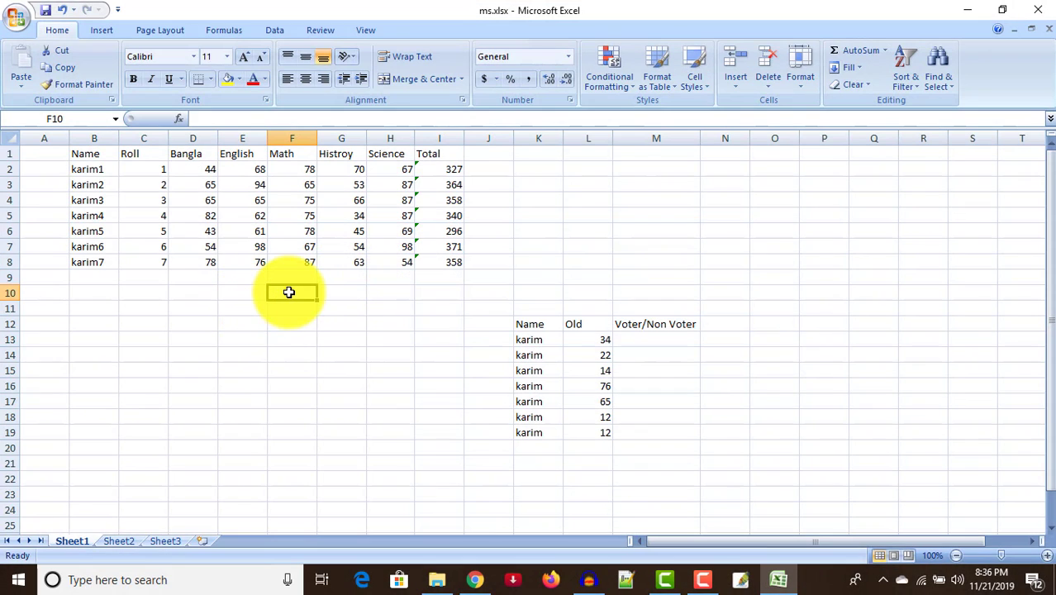
pyautogui.write('=')
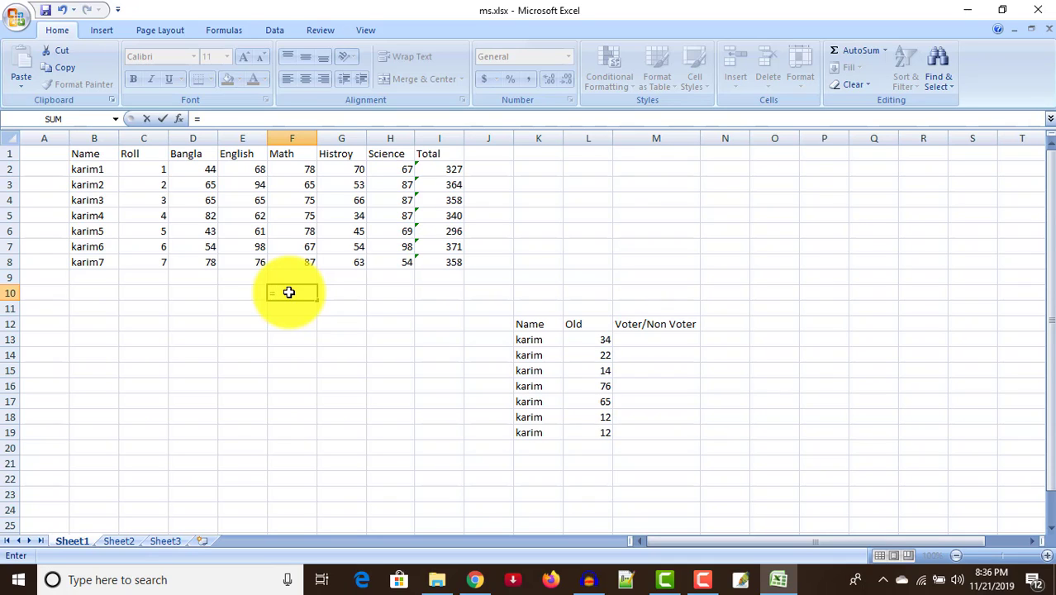
pyautogui.write('coun')
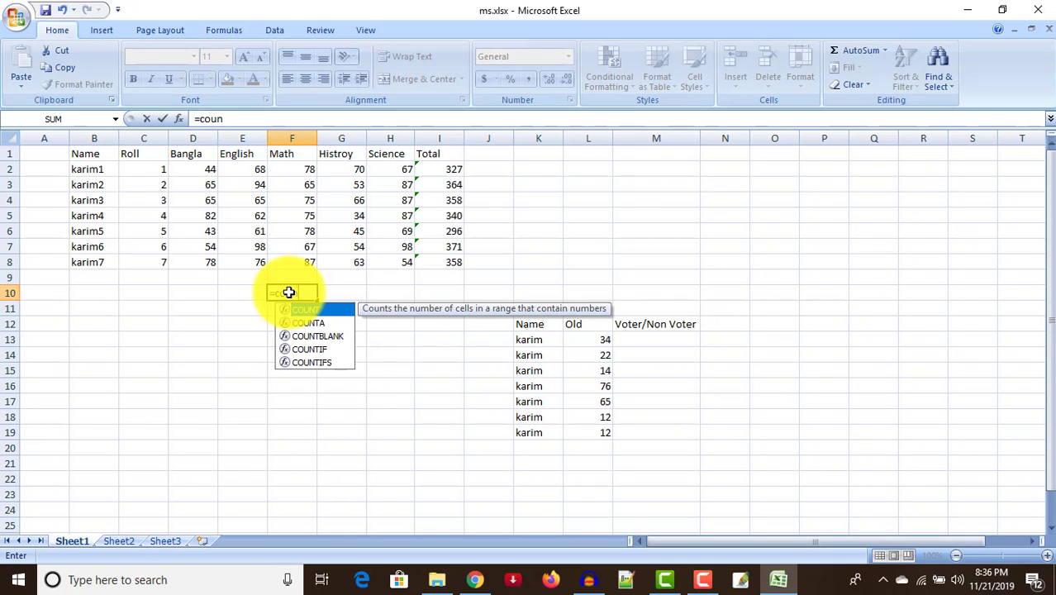
pyautogui.write('t')
pyautogui.write('(')
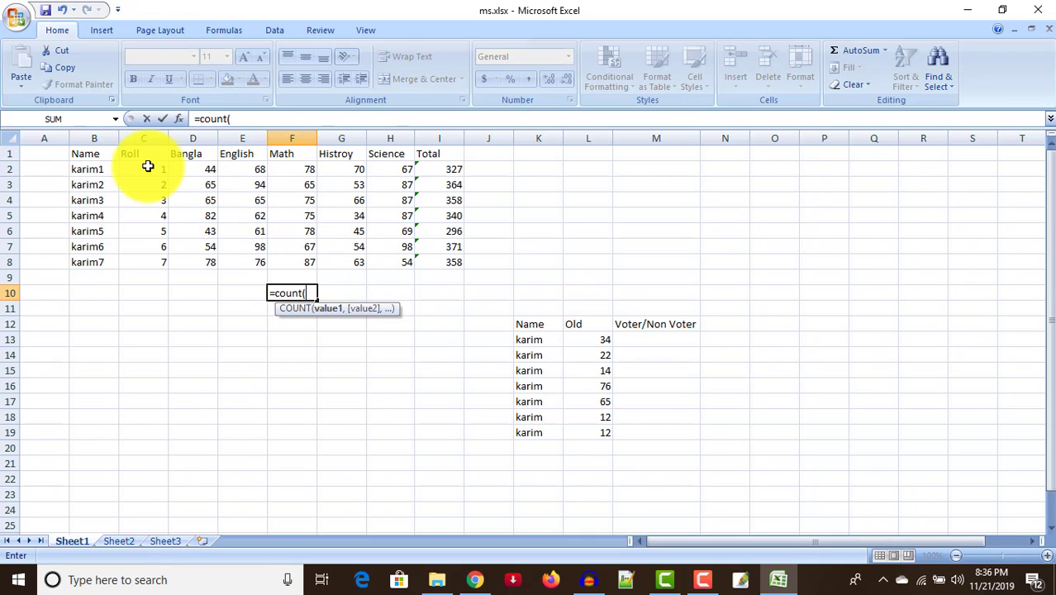
pyautogui.moveTo(148, 166); pyautogui.dragTo(437, 260)
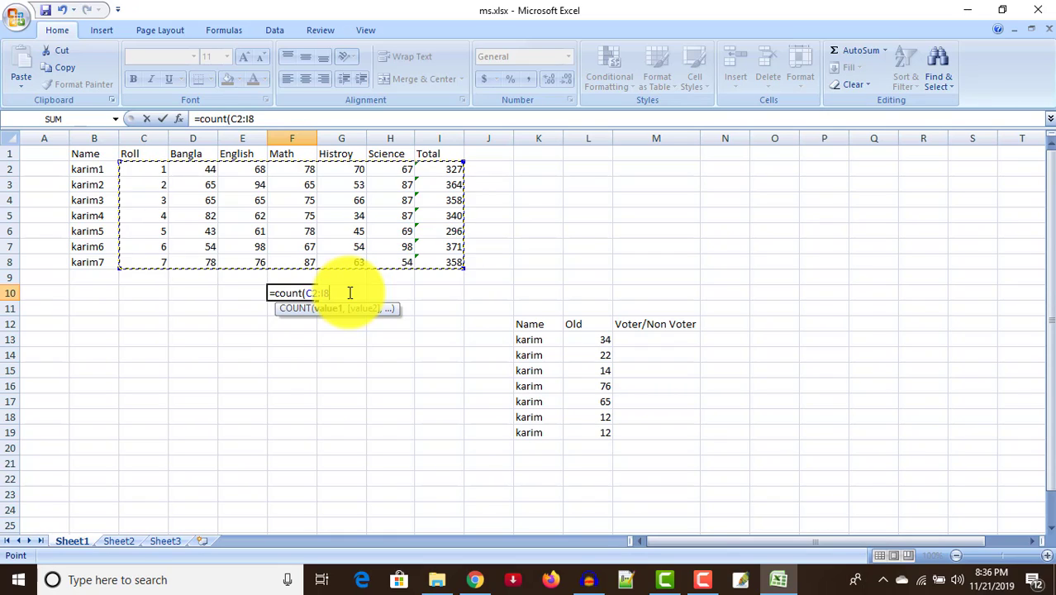
pyautogui.write(')')
pyautogui.press('Return')
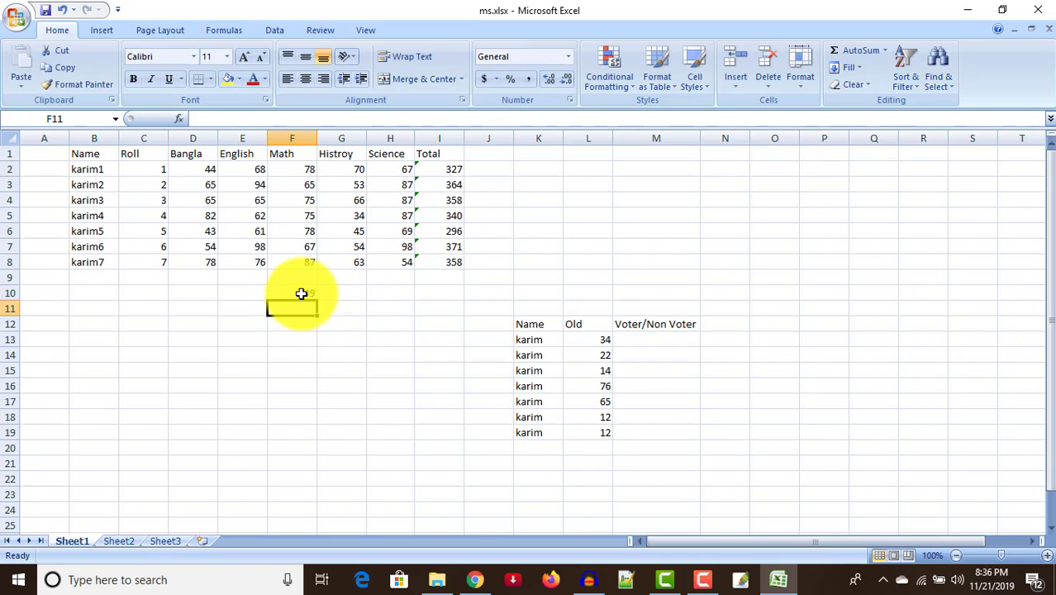
pyautogui.click(301, 293)
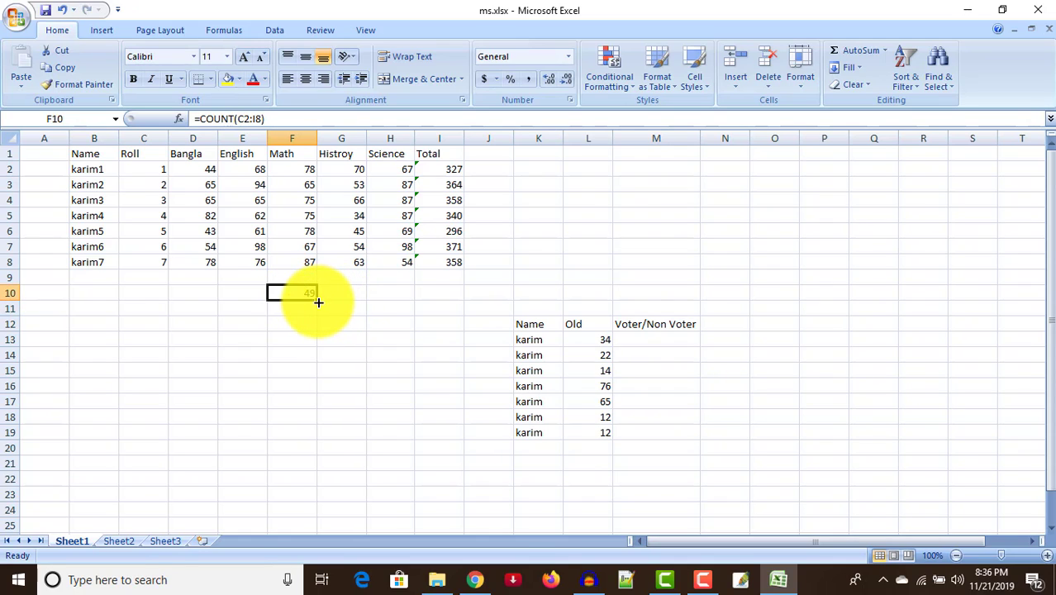
pyautogui.moveTo(320, 300); pyautogui.dragTo(305, 286)
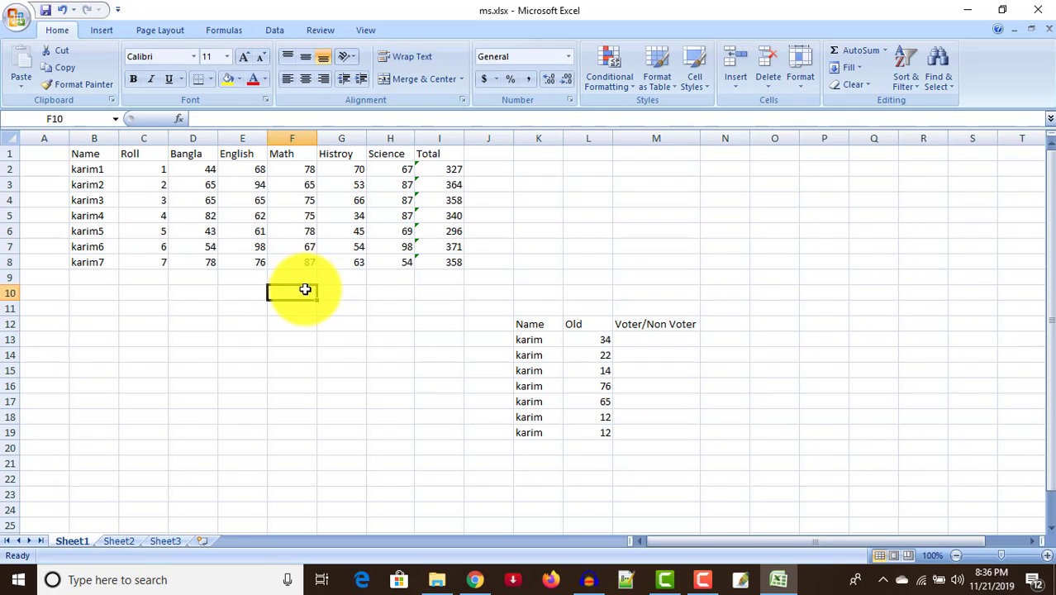
# - Erase the History mark 34 from G5
pyautogui.click(352, 295)
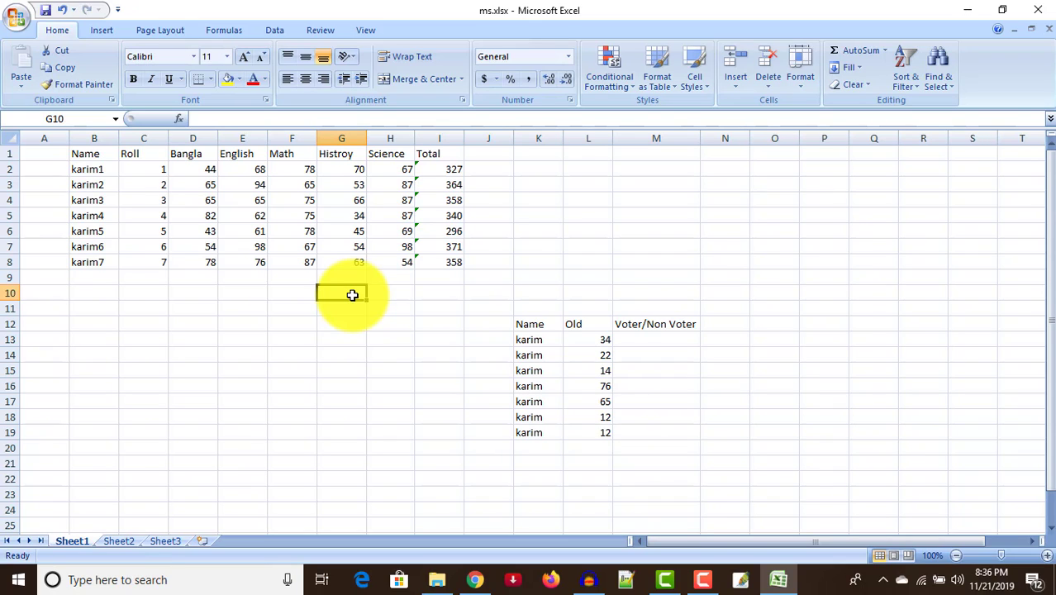
pyautogui.click(344, 217)
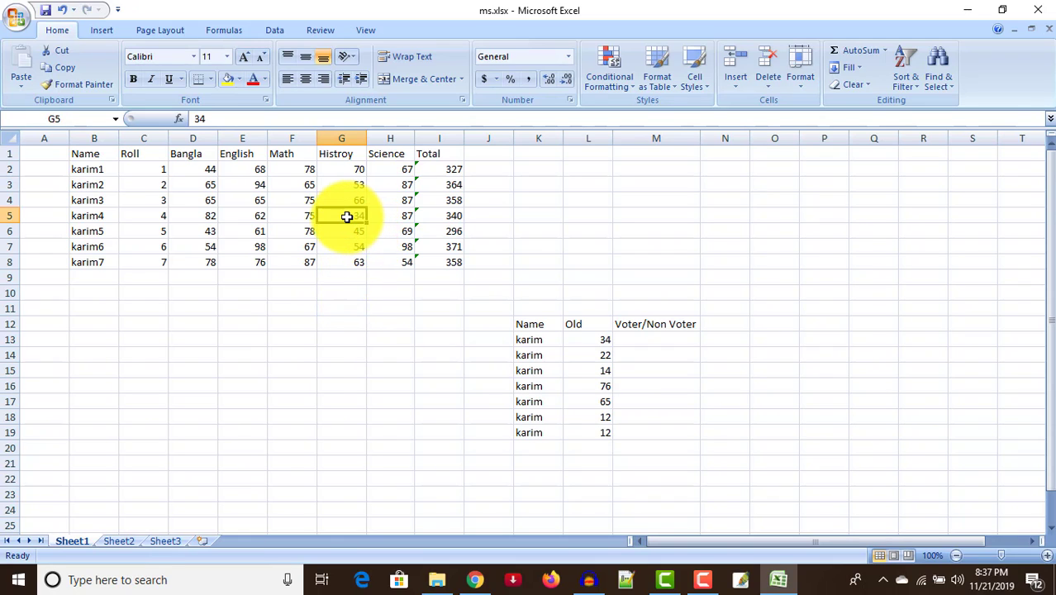
pyautogui.doubleClick(355, 216)
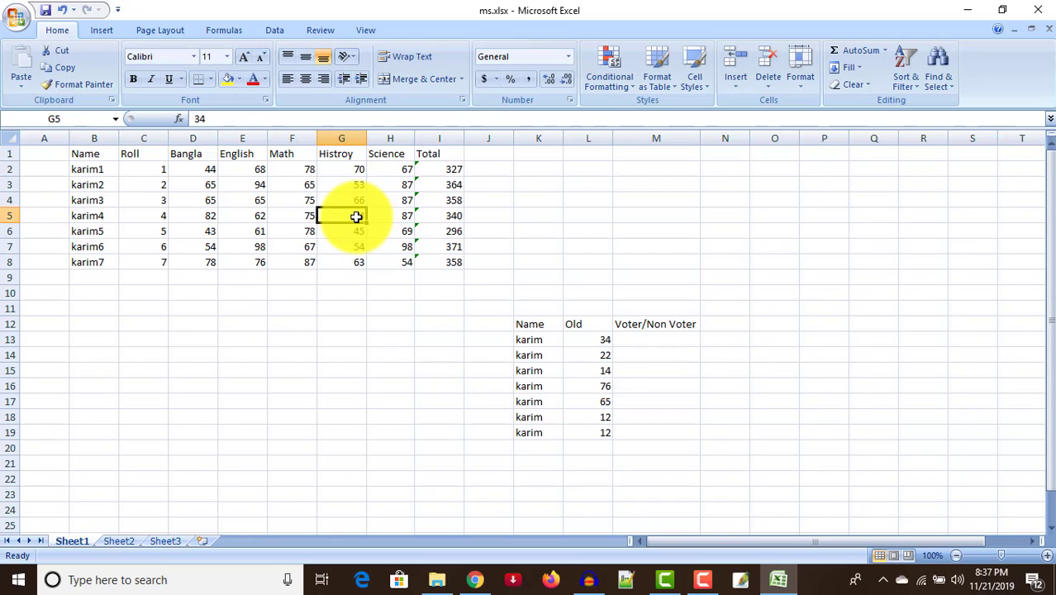
pyautogui.doubleClick(356, 216)
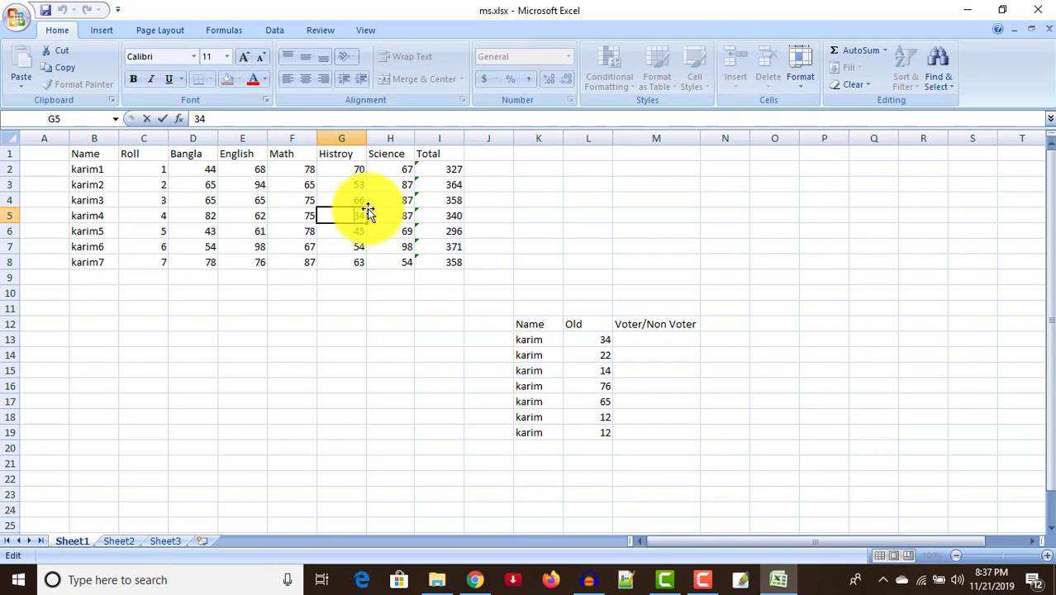
pyautogui.doubleClick(365, 214)
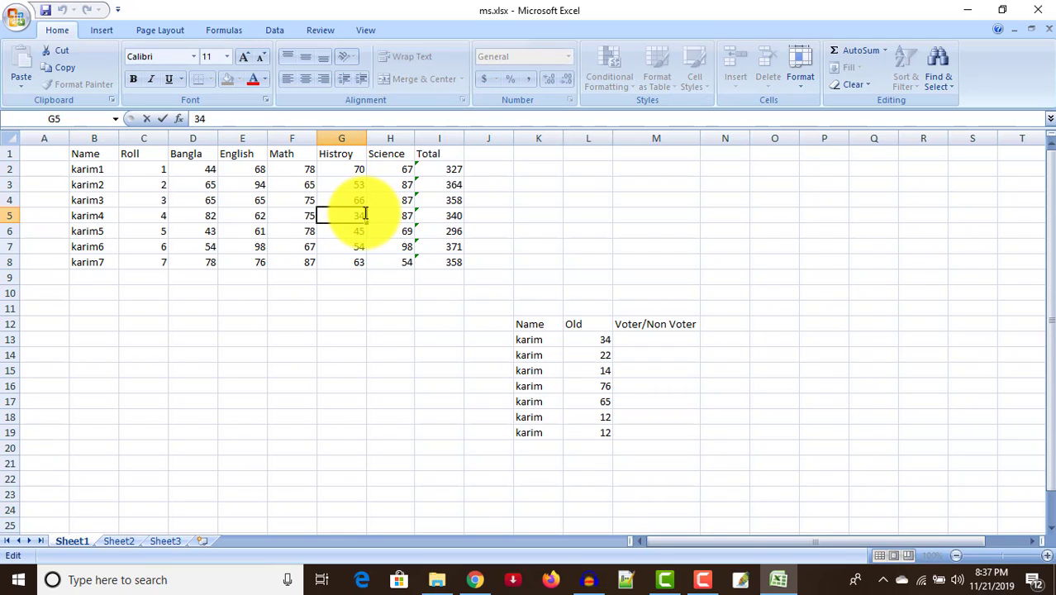
pyautogui.press('BackSpace')
# - Clear karim5's English mark 61 in E6 and Science mark in H6
pyautogui.doubleClick(262, 229)
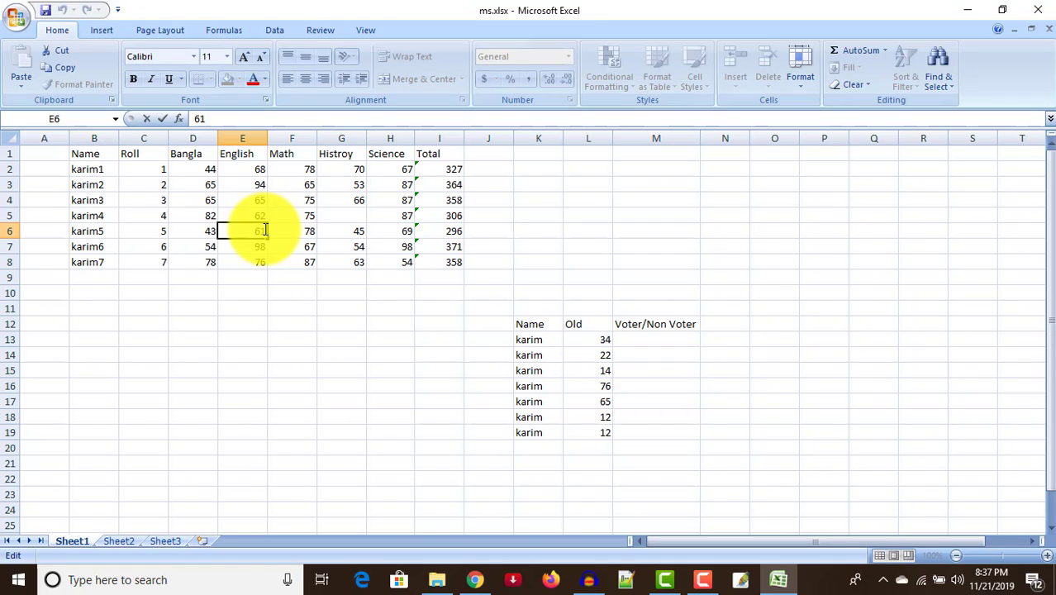
pyautogui.press('BackSpace')
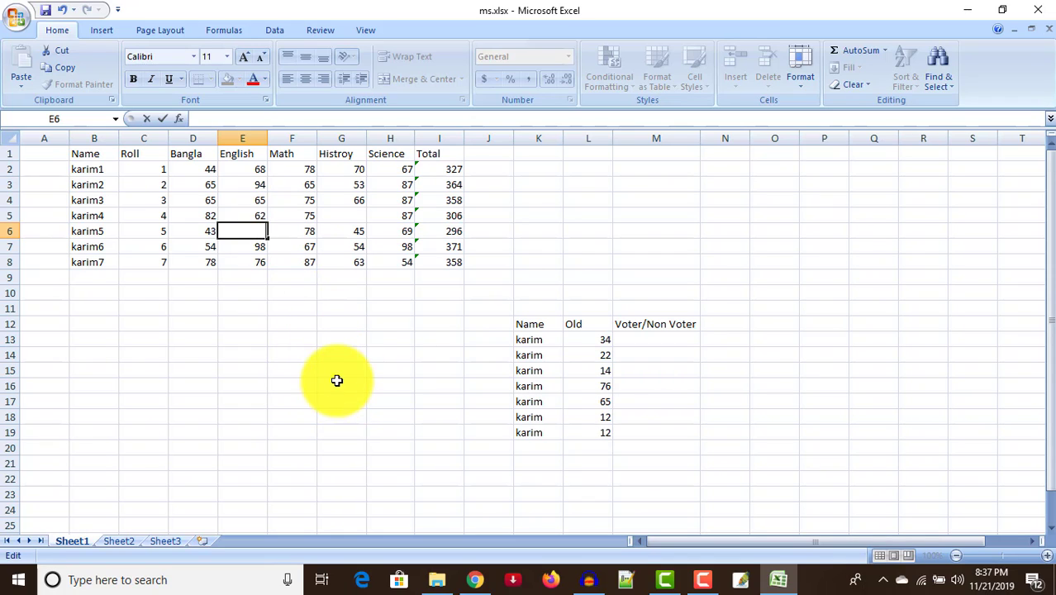
pyautogui.click(406, 230)
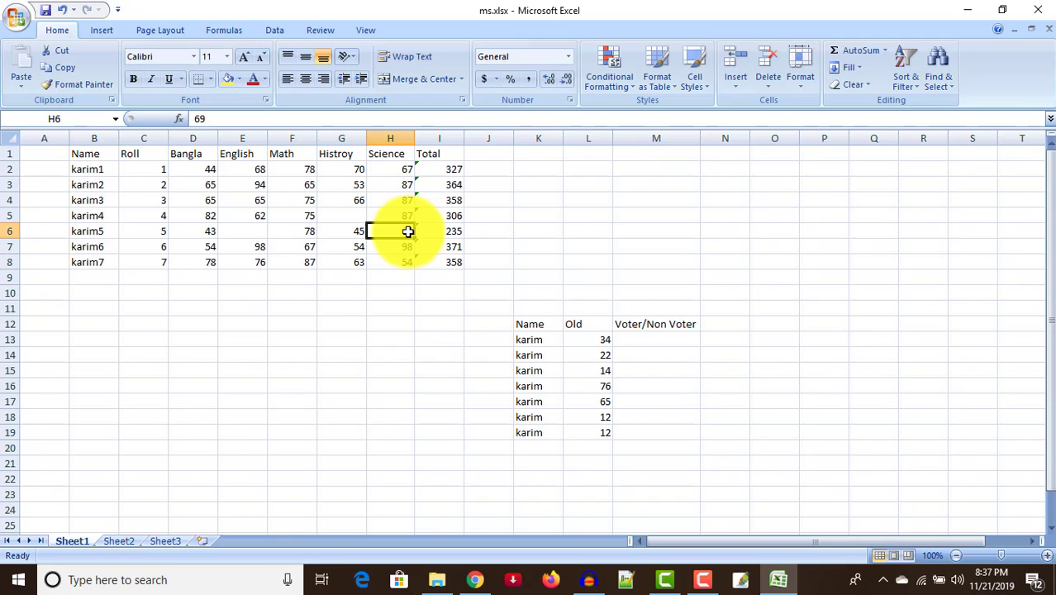
pyautogui.doubleClick(408, 232)
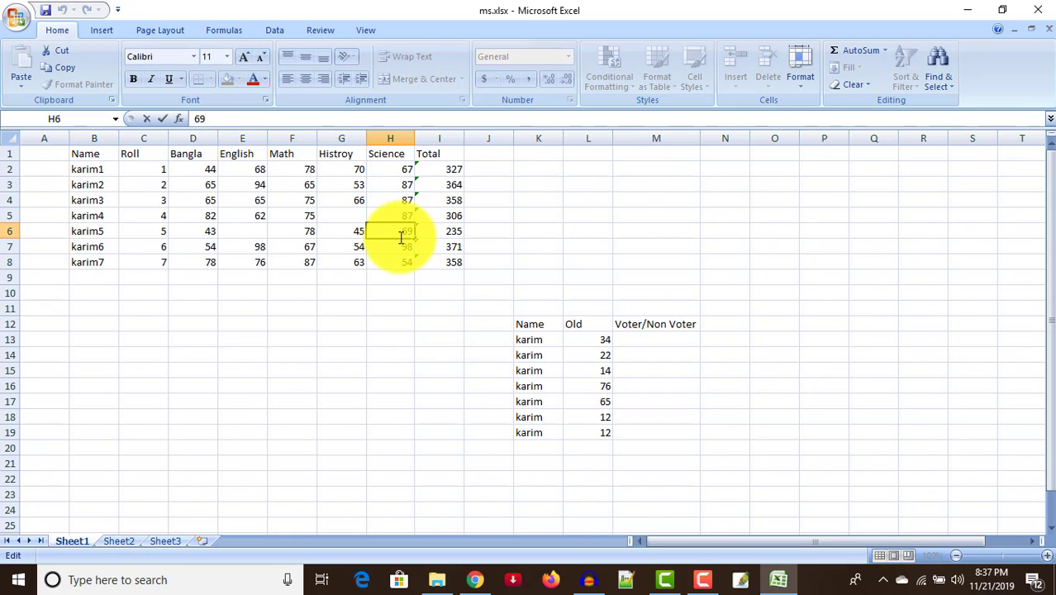
pyautogui.press('BackSpace')
pyautogui.press('BackSpace')
# - Enter =COUNTBLANK(C2:I8) in G11 to count the 3 empty cells in the marks table
pyautogui.click(339, 311)
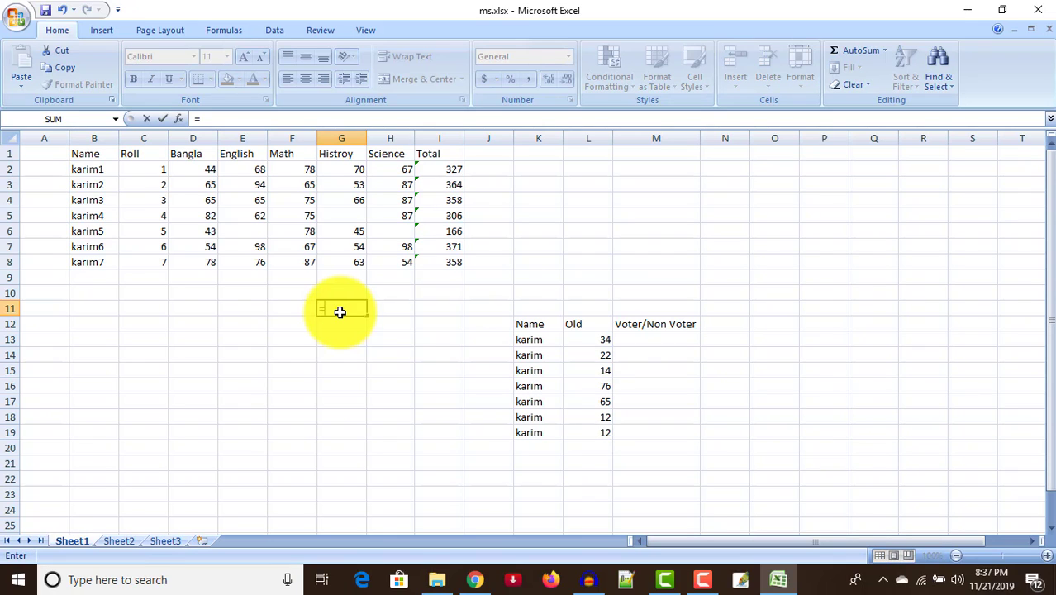
pyautogui.write('=count')
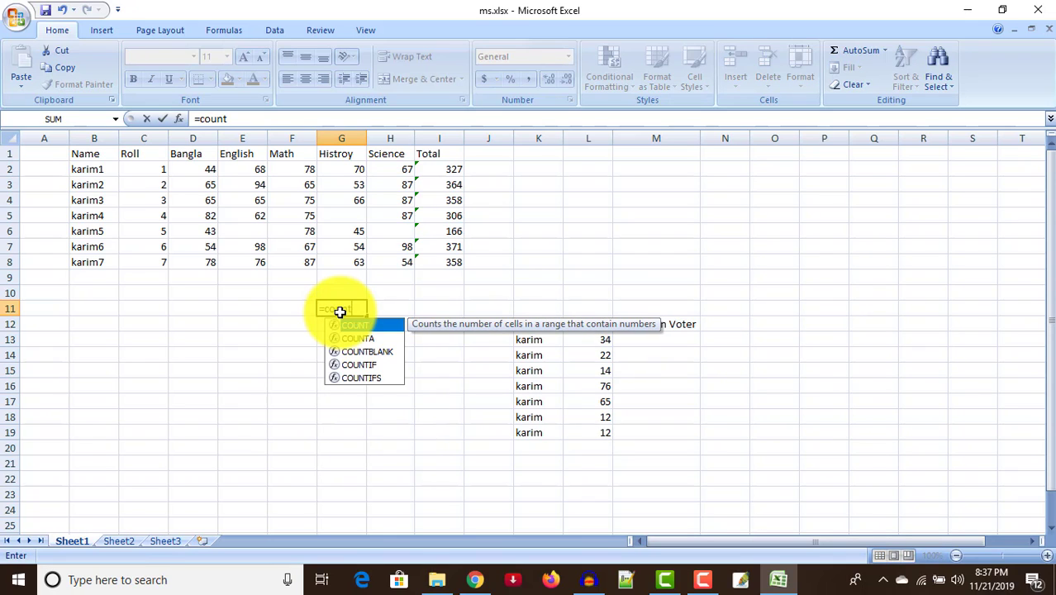
pyautogui.write('b')
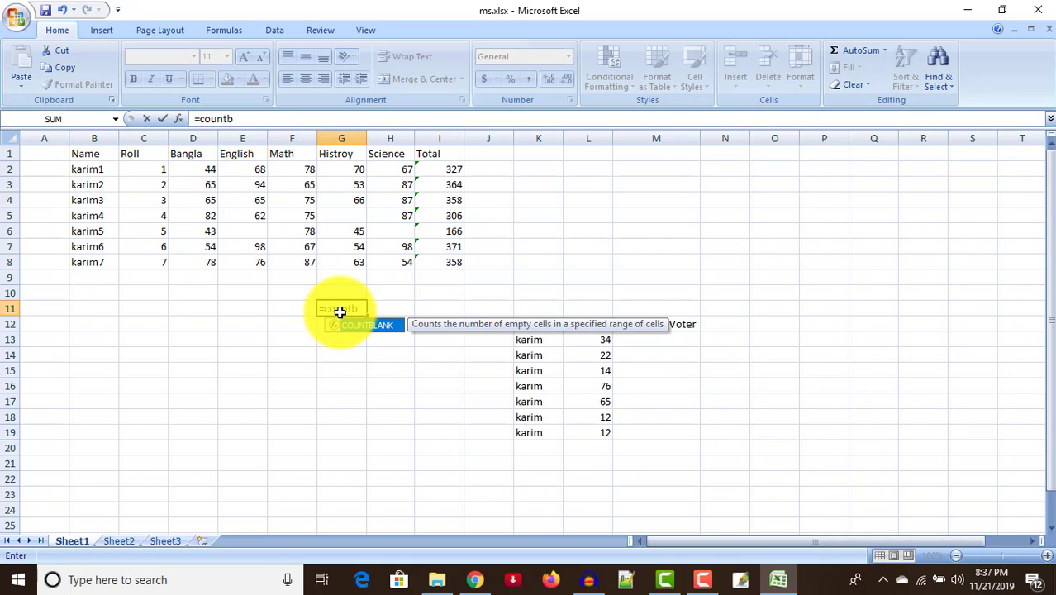
pyautogui.write('lan')
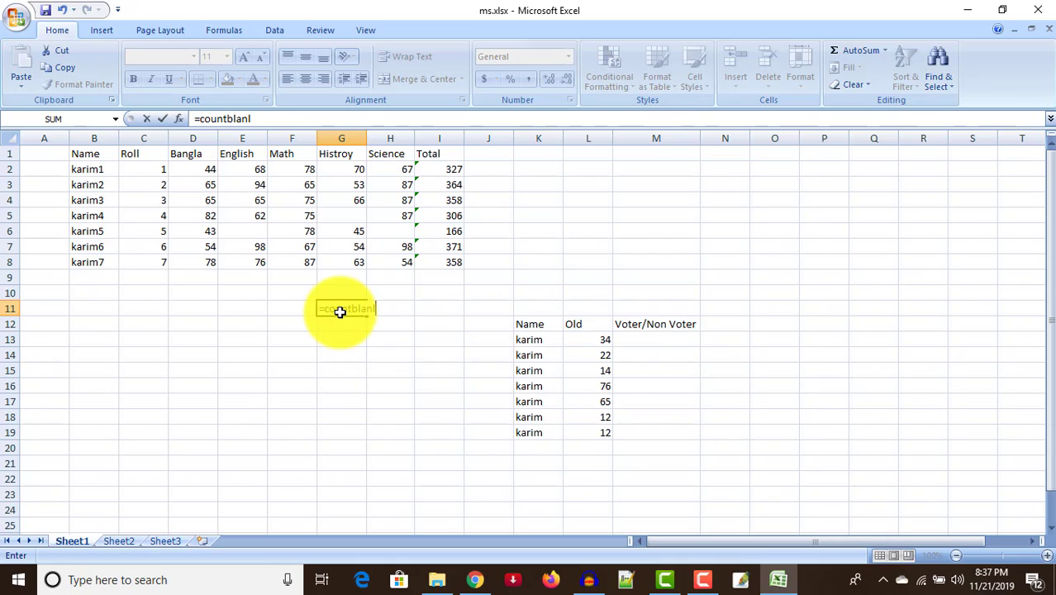
pyautogui.write('k')
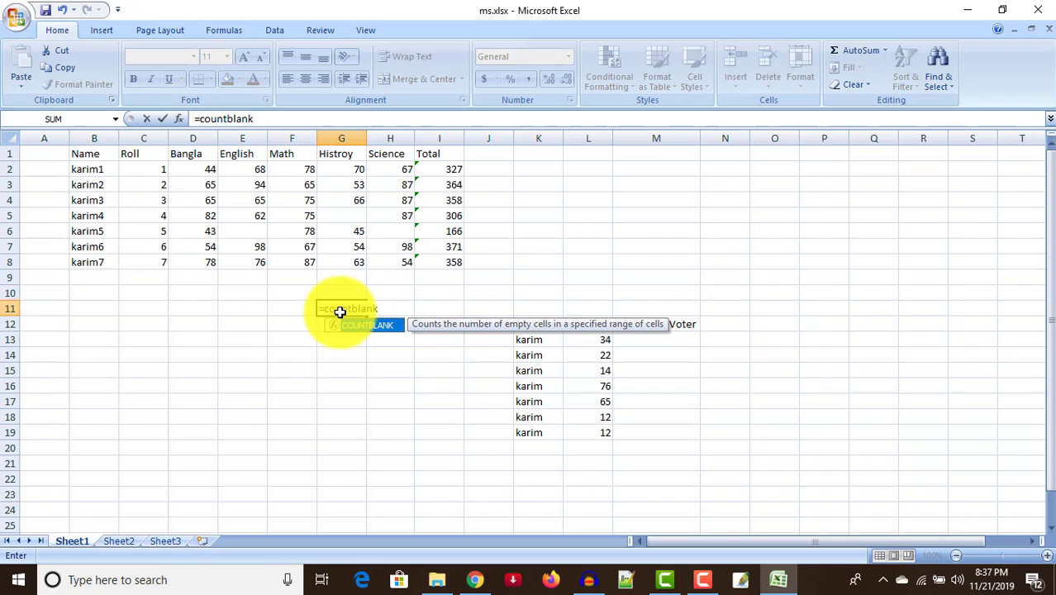
pyautogui.write('(')
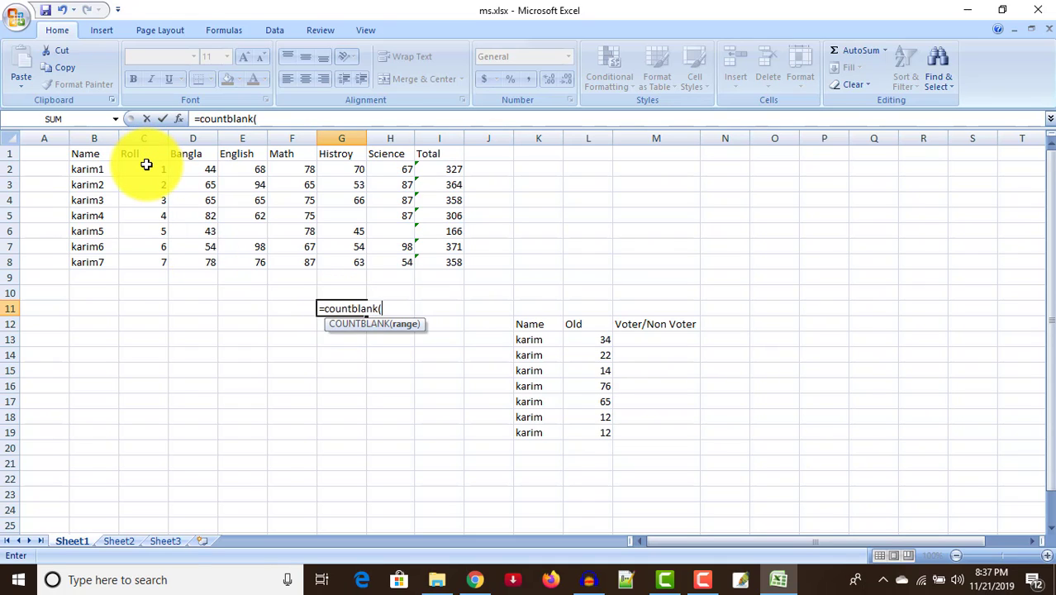
pyautogui.moveTo(146, 169); pyautogui.dragTo(448, 256)
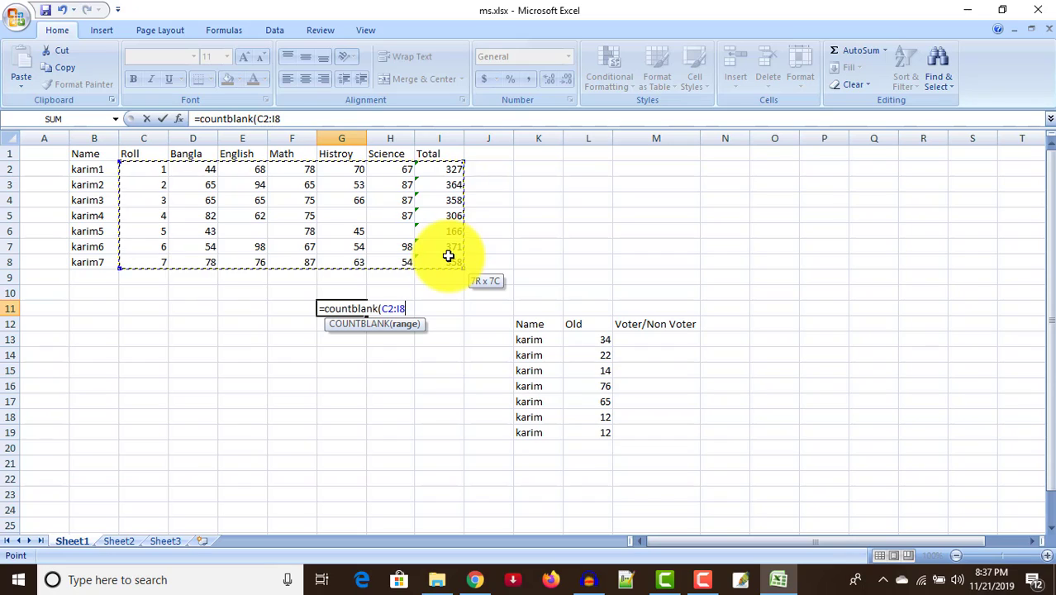
pyautogui.moveTo(448, 256); pyautogui.dragTo(448, 256)
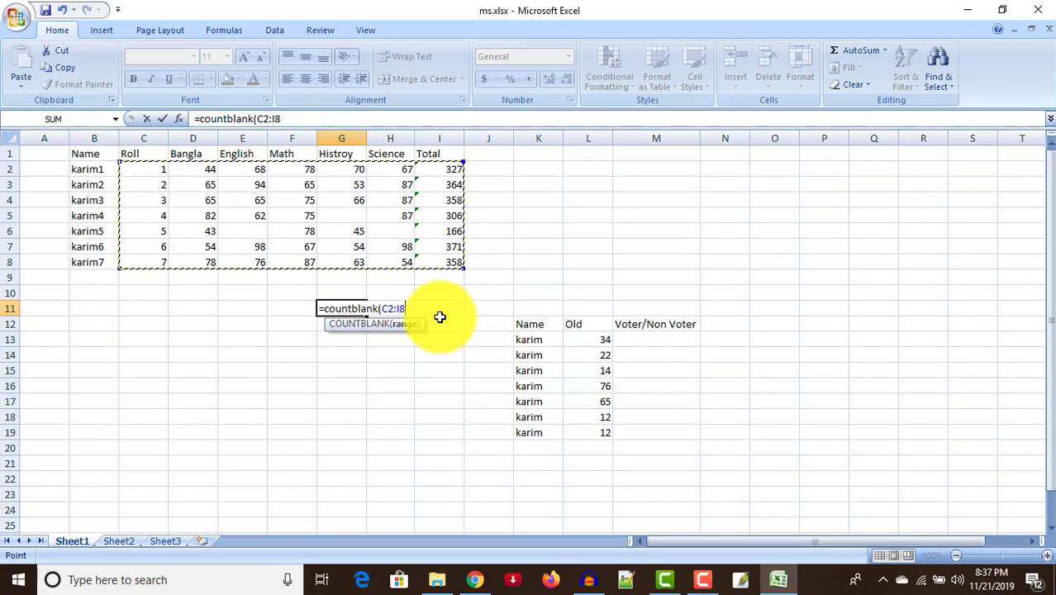
pyautogui.write(')')
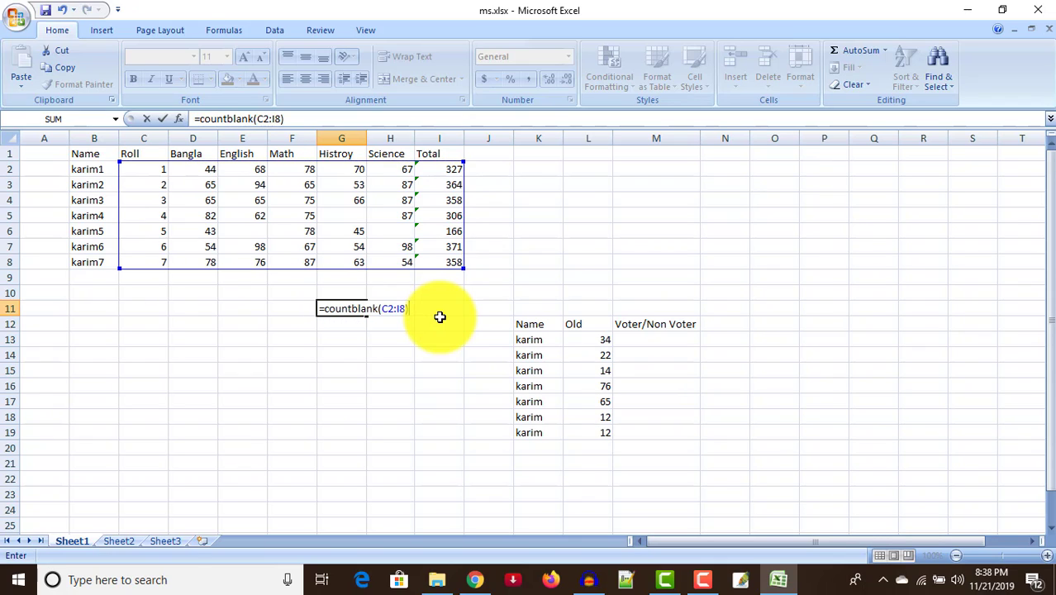
pyautogui.press('Return')
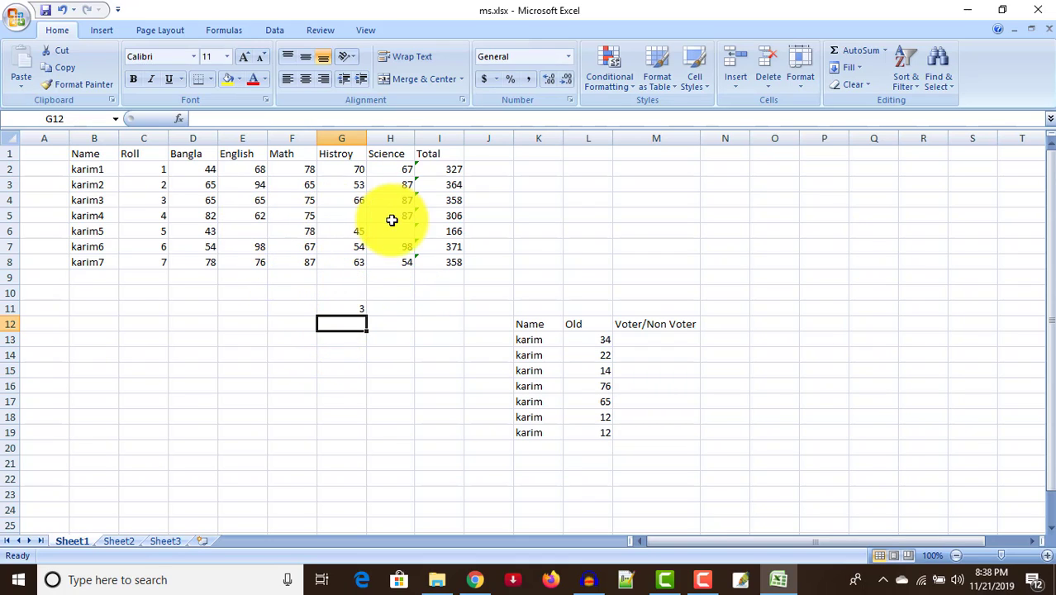
# - Refill E6 with 62, H6 with 65 and G5 with 45, then clear G11's COUNTBLANK formula
pyautogui.click(251, 232)
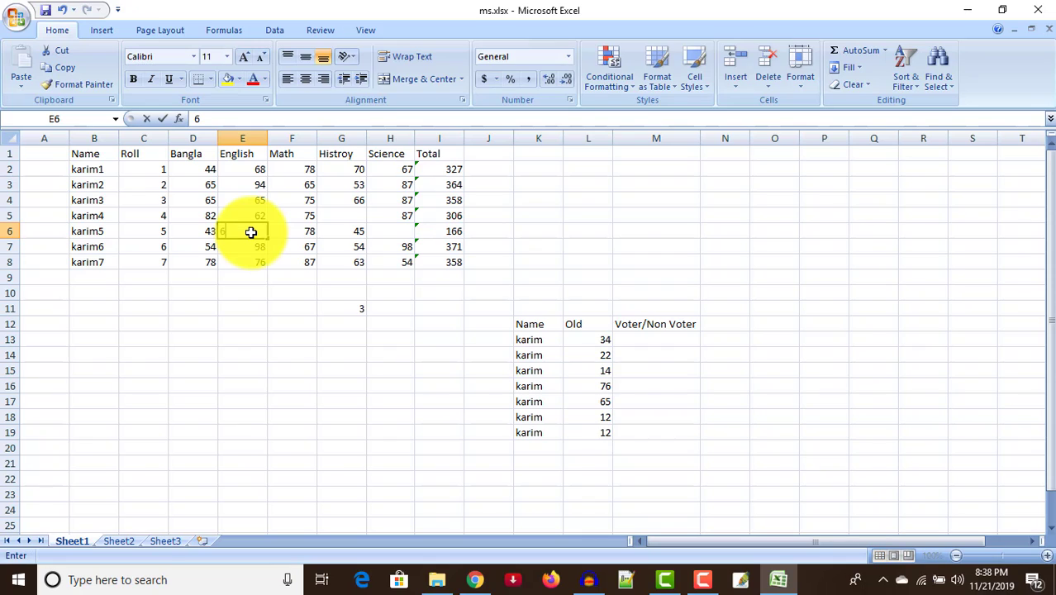
pyautogui.write('62')
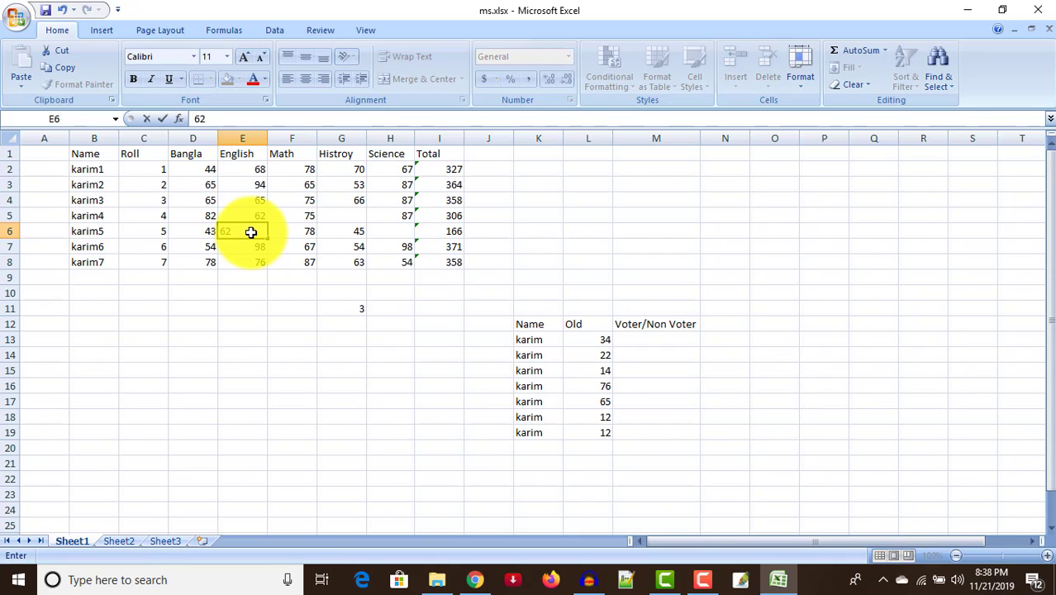
pyautogui.click(388, 230)
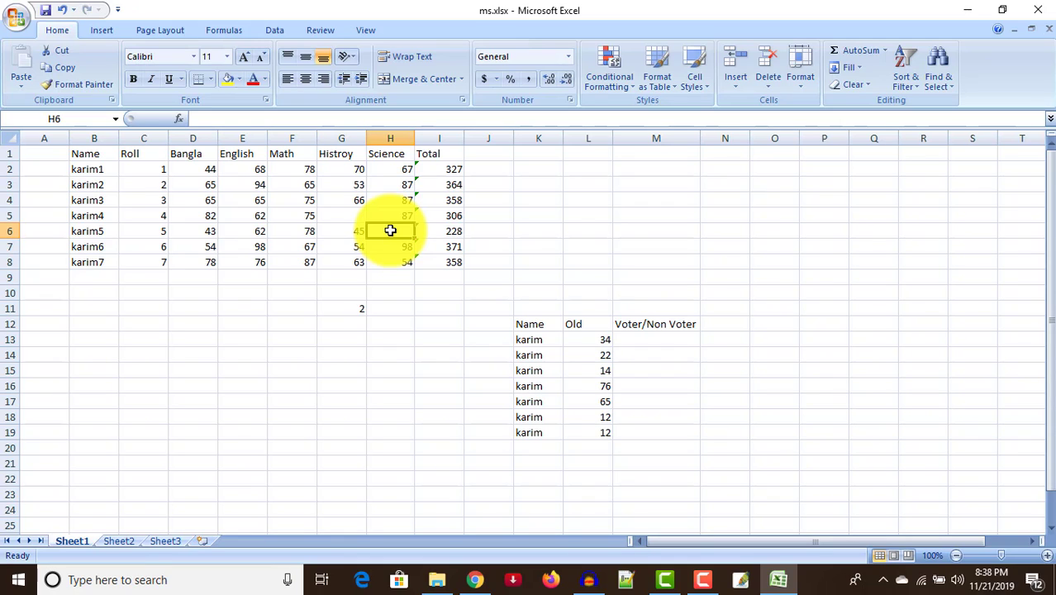
pyautogui.write('65')
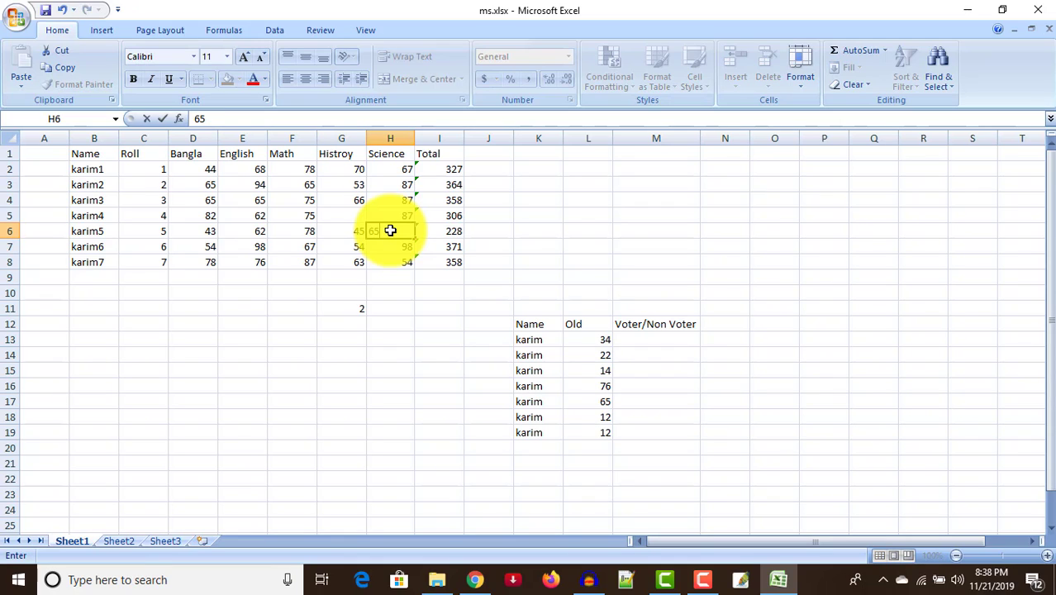
pyautogui.click(337, 215)
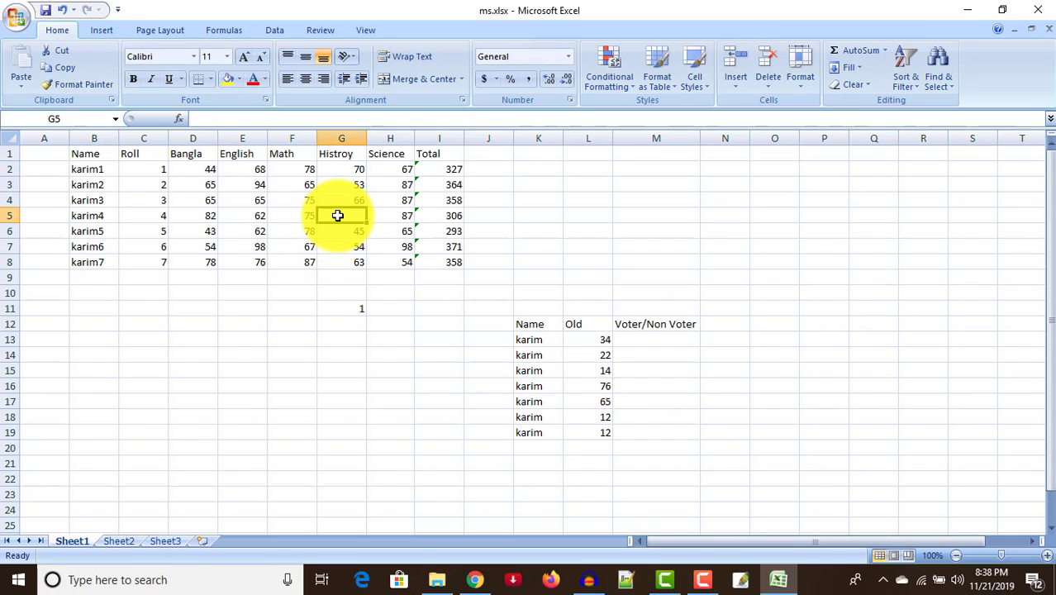
pyautogui.write('45')
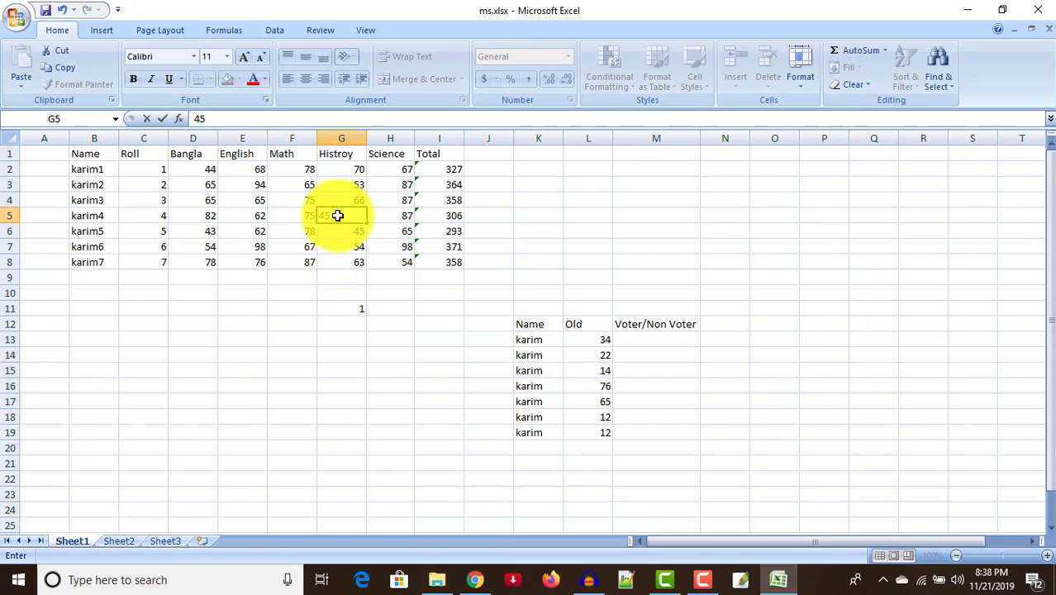
pyautogui.click(363, 313)
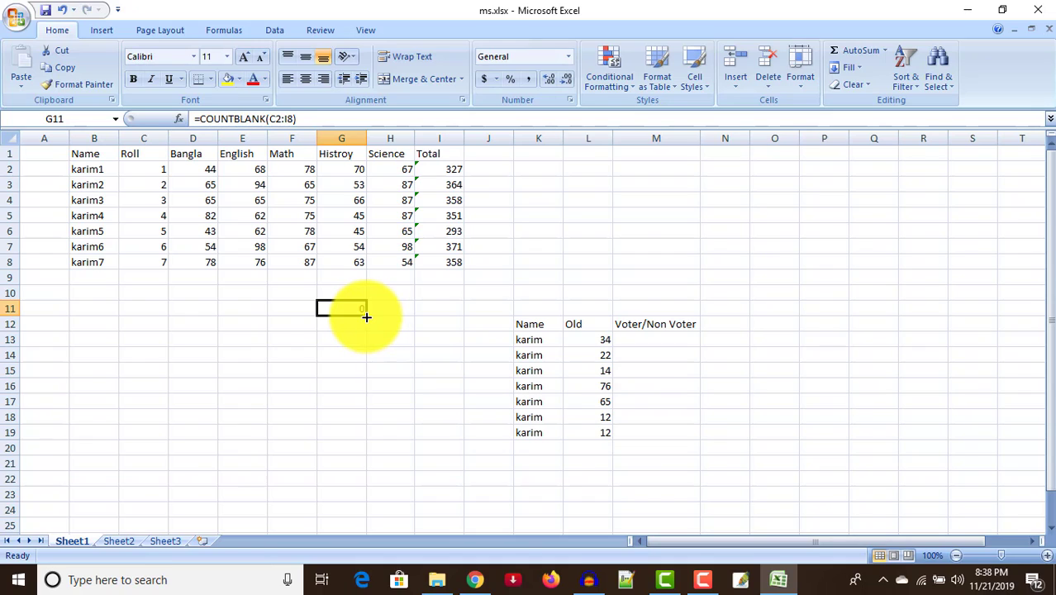
pyautogui.moveTo(366, 317); pyautogui.dragTo(358, 307)
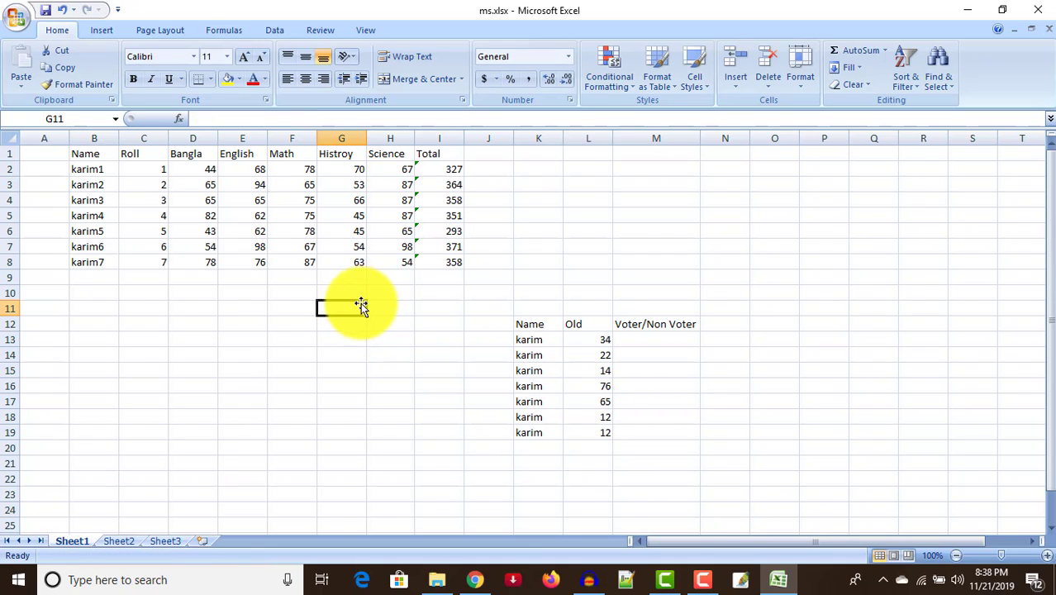
pyautogui.click(354, 292)
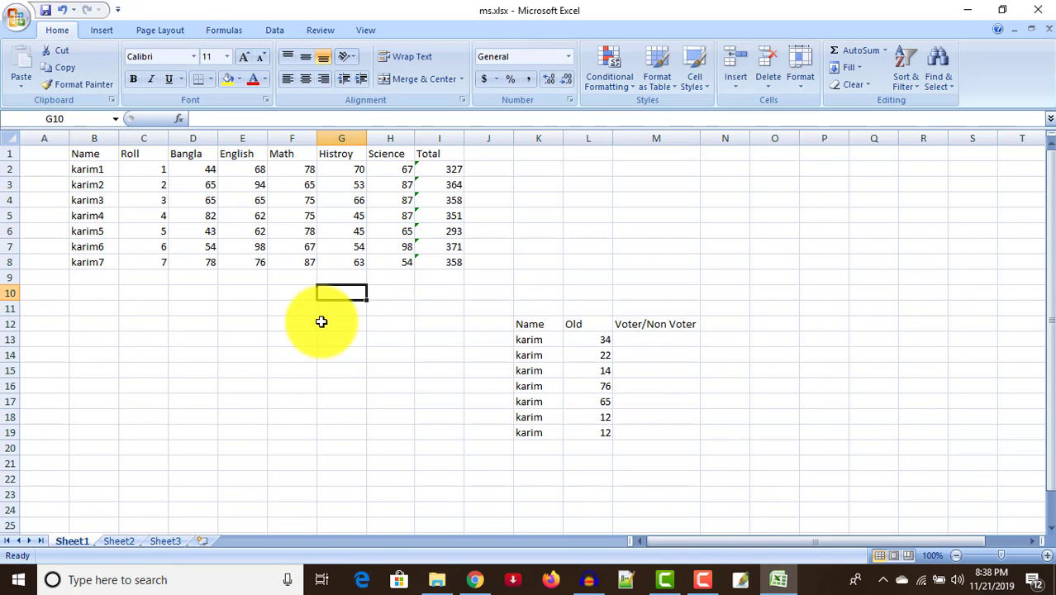
pyautogui.click(321, 321)
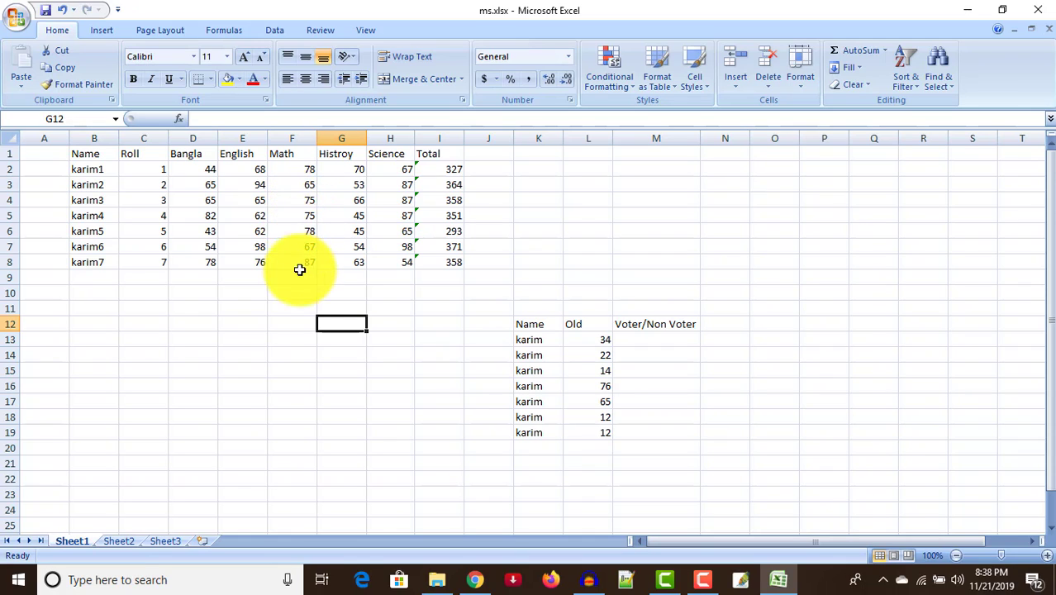
pyautogui.click(314, 305)
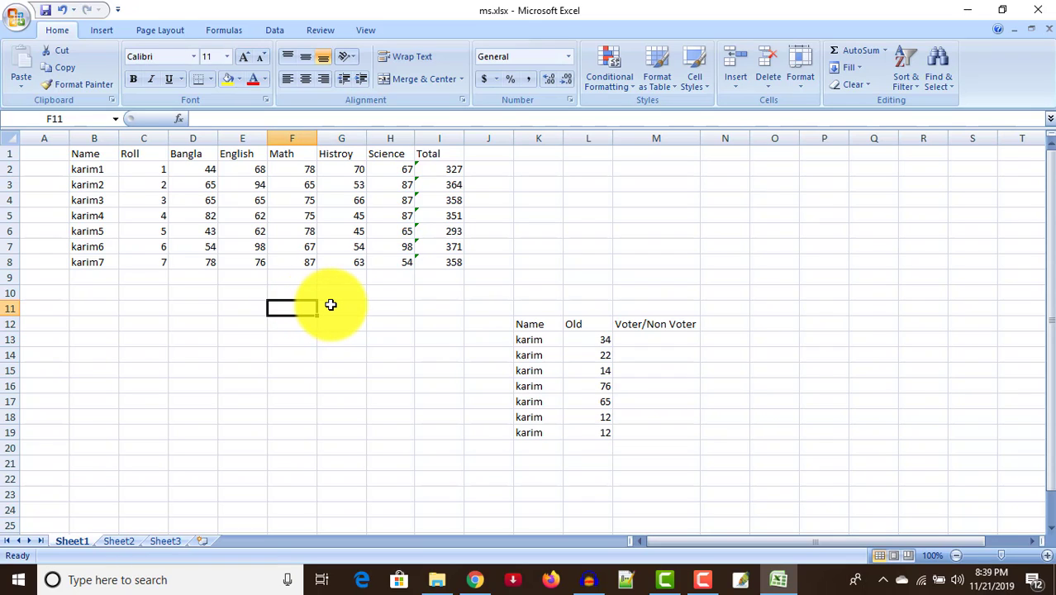
pyautogui.click(330, 305)
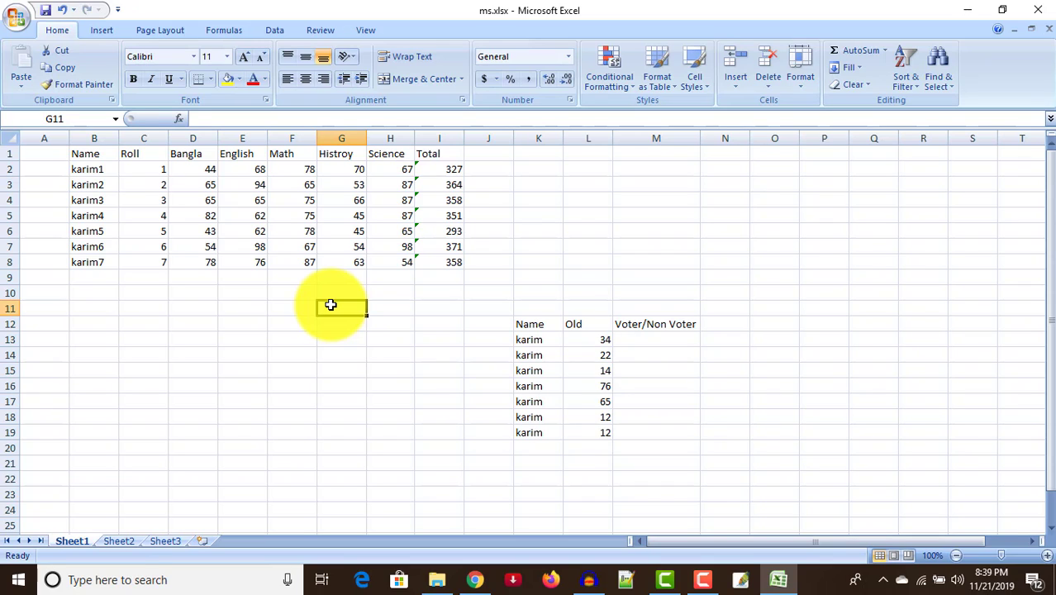
# - Enter =COUNTIF(F2:F8,75) in G11 to count Math marks of 75
pyautogui.write('=')
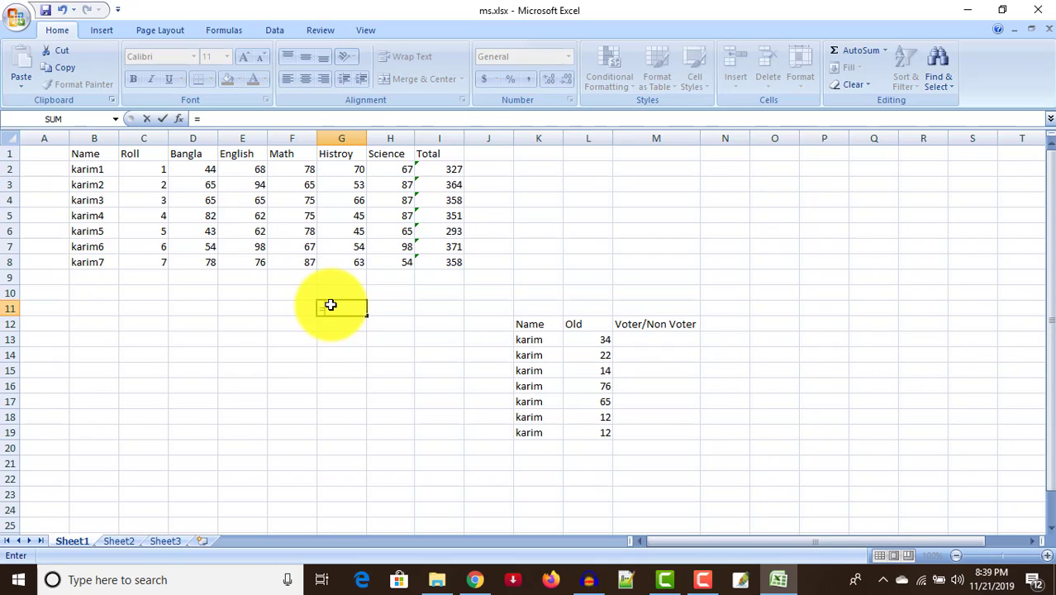
pyautogui.write('coun')
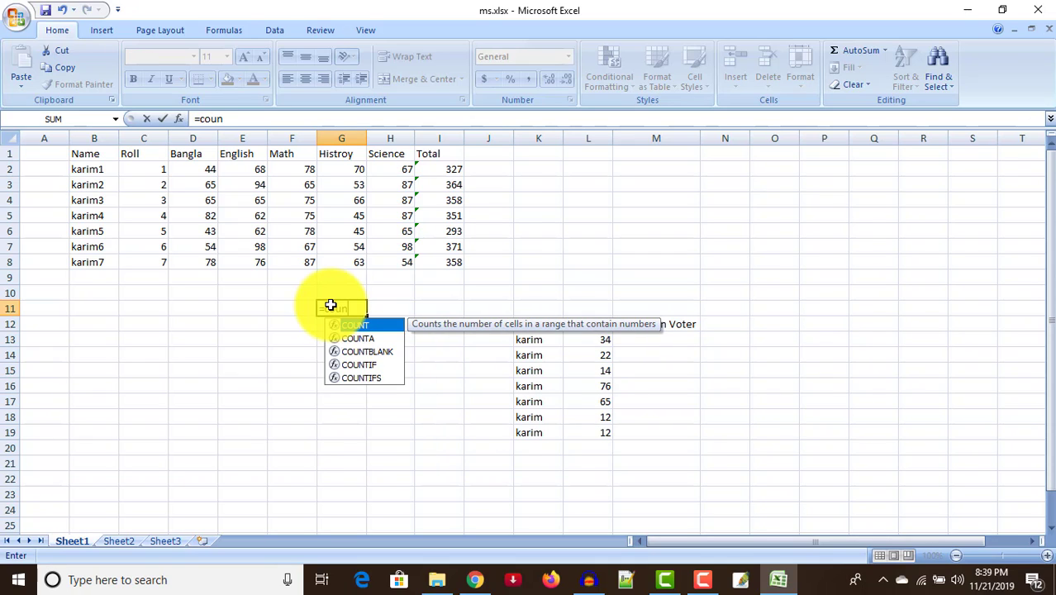
pyautogui.write('tif')
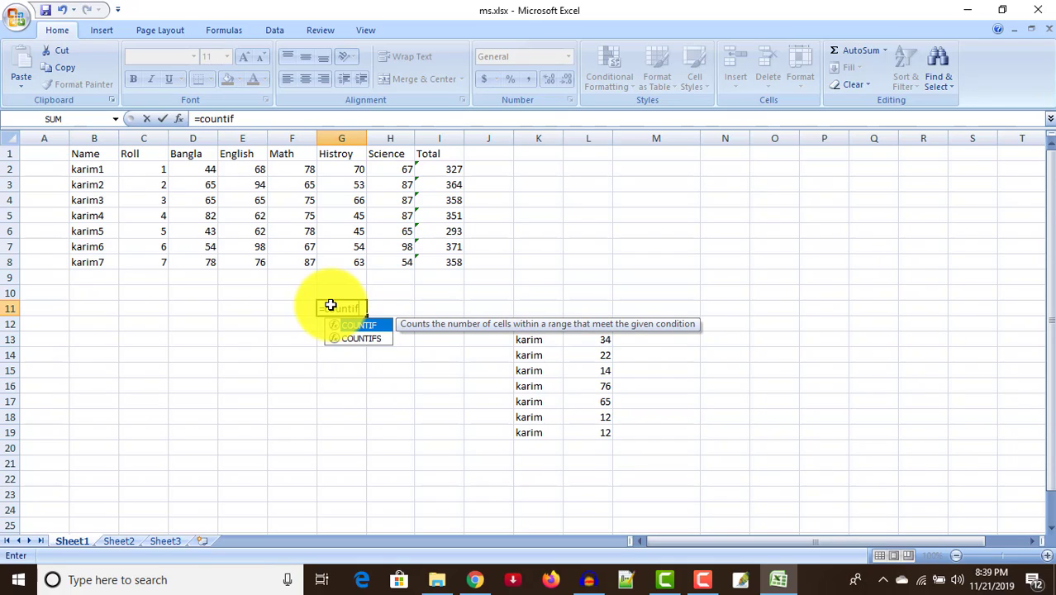
pyautogui.write('(')
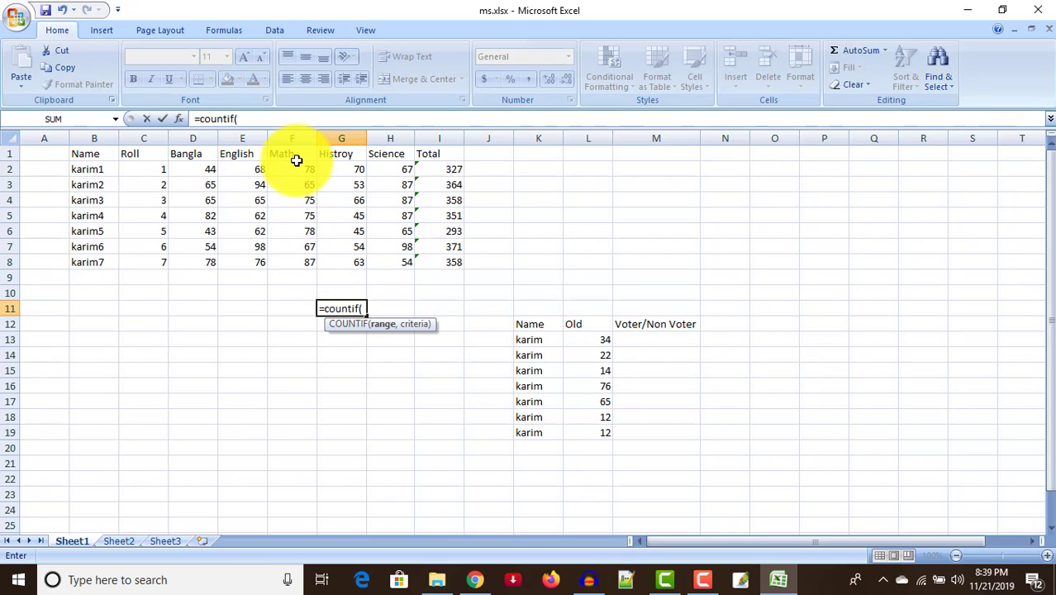
pyautogui.moveTo(295, 164); pyautogui.dragTo(295, 262)
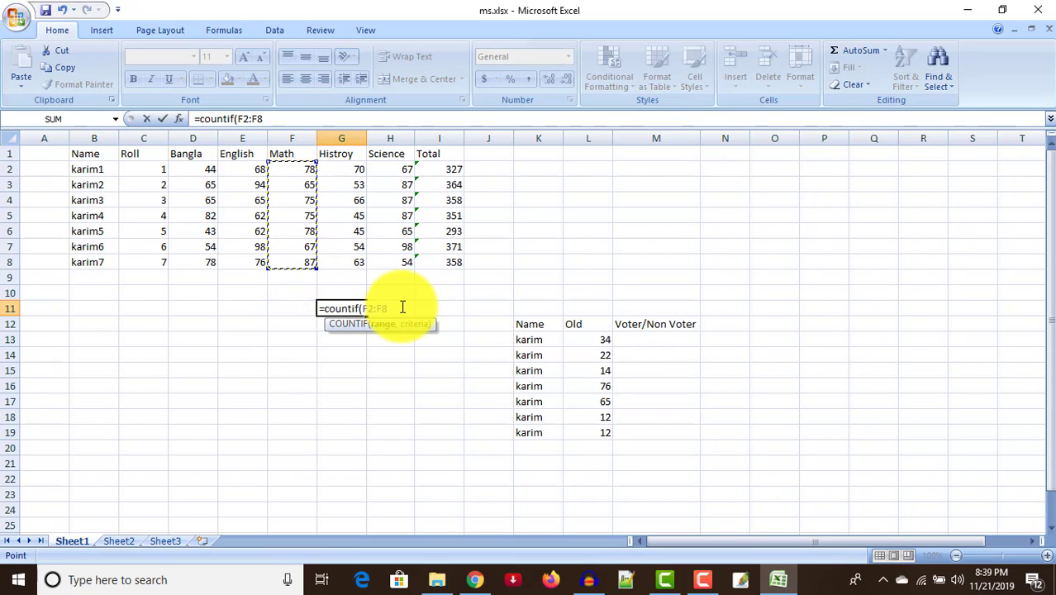
pyautogui.write(',')
pyautogui.write('7')
pyautogui.write('5')
pyautogui.write(')')
pyautogui.press('Return')
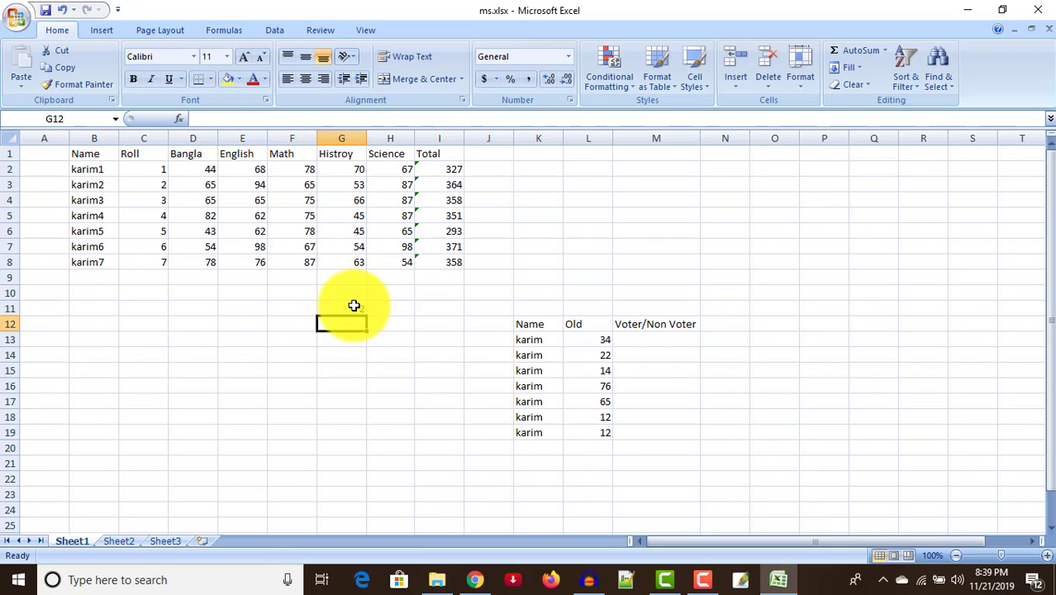
# - Clear the COUNTIF formula from G11, leaving row 11 empty
pyautogui.click(355, 307)
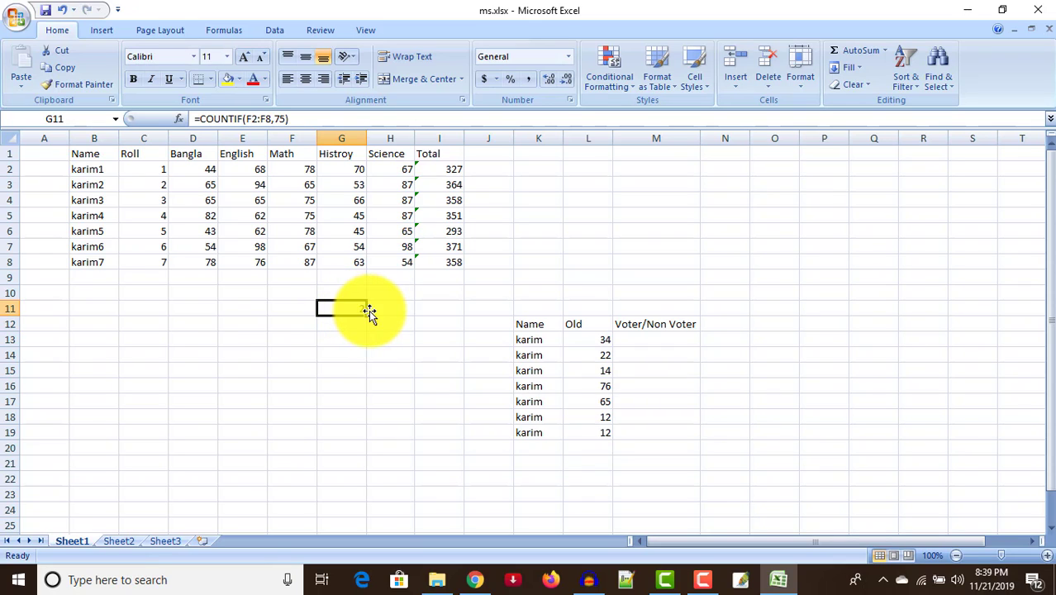
pyautogui.moveTo(366, 315); pyautogui.dragTo(365, 303)
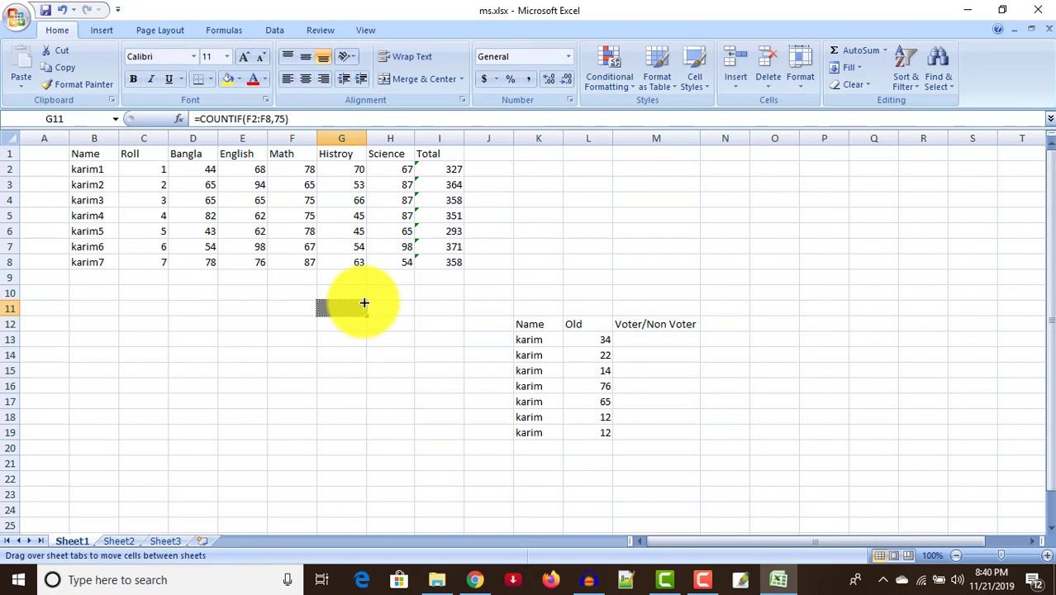
pyautogui.click(405, 307)
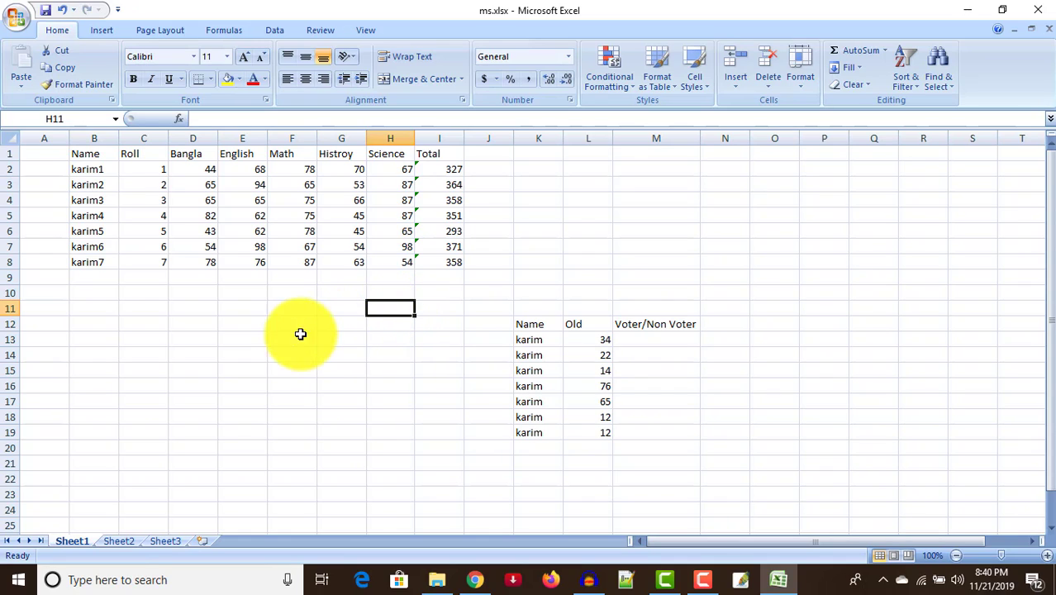
pyautogui.click(288, 309)
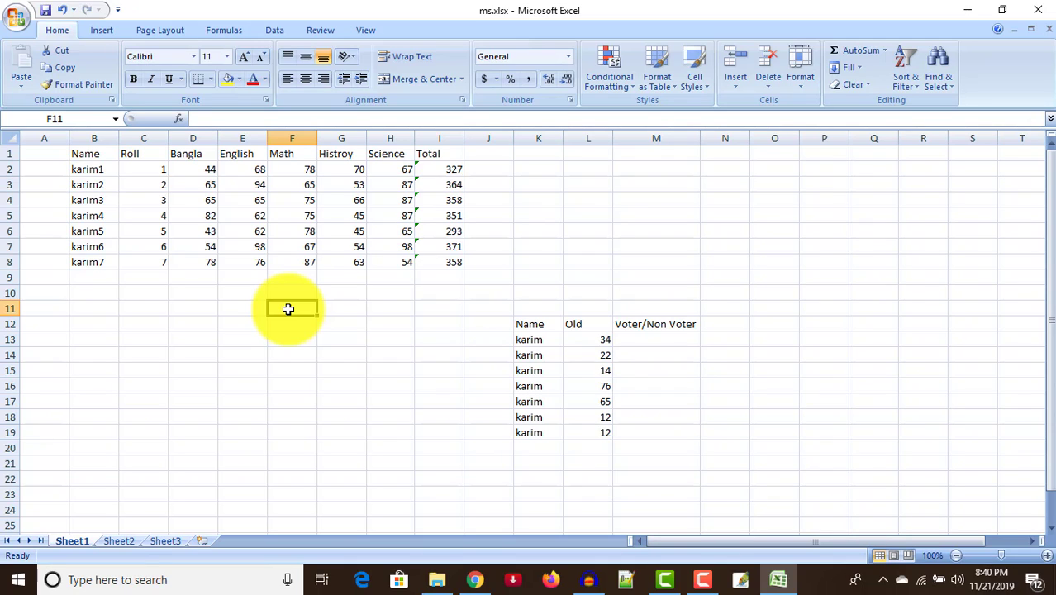
# - Start =SUMIF( in F11 with the range F2:H8 spanning the Math, Histroy and Science marks
pyautogui.write('=')
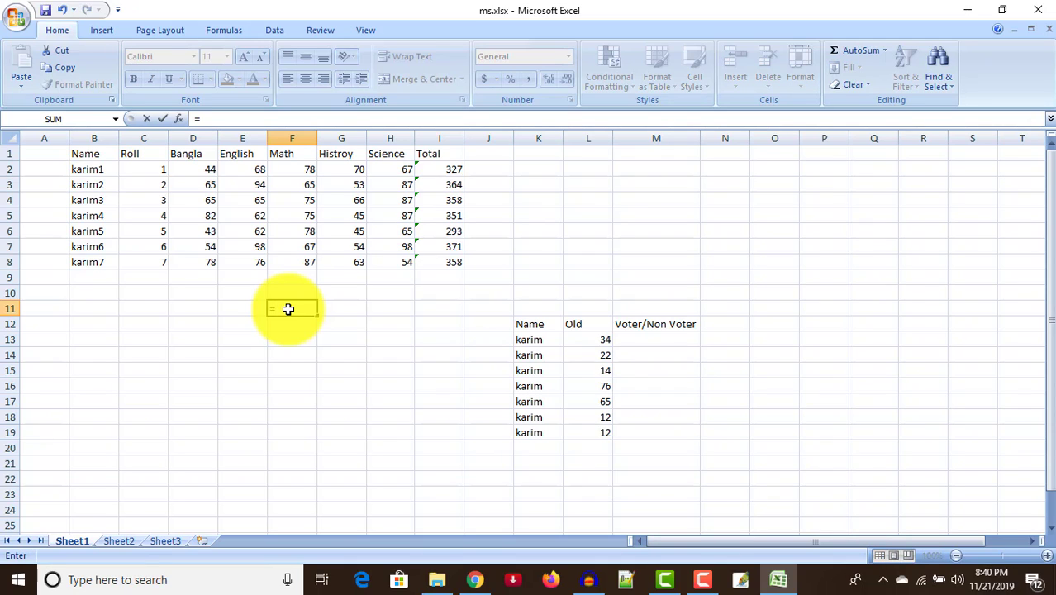
pyautogui.write('sumi')
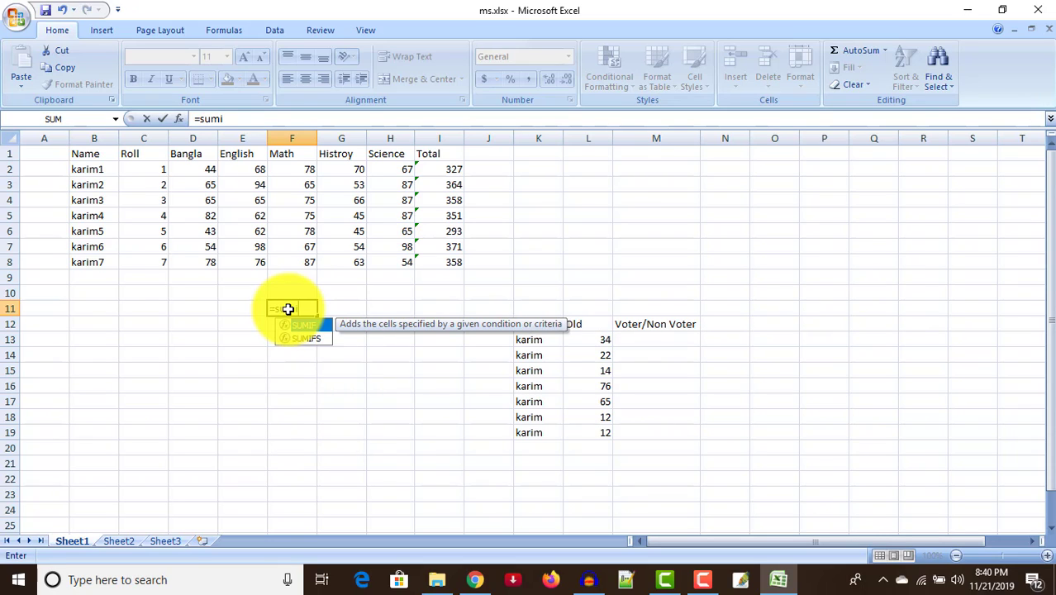
pyautogui.write('f')
pyautogui.write('(')
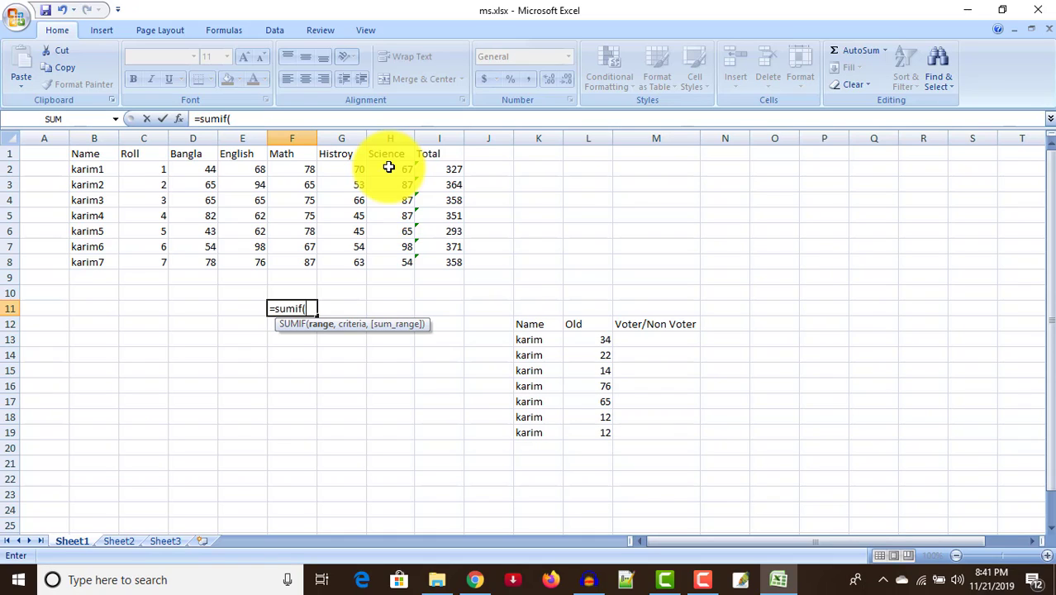
pyautogui.moveTo(389, 167); pyautogui.dragTo(397, 260)
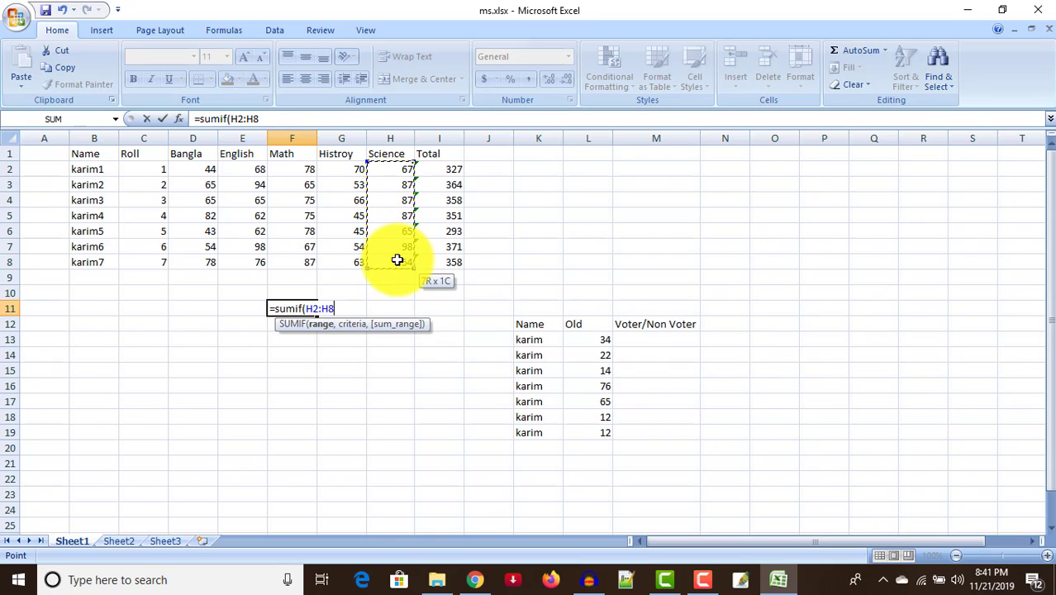
pyautogui.moveTo(397, 260); pyautogui.dragTo(353, 260)
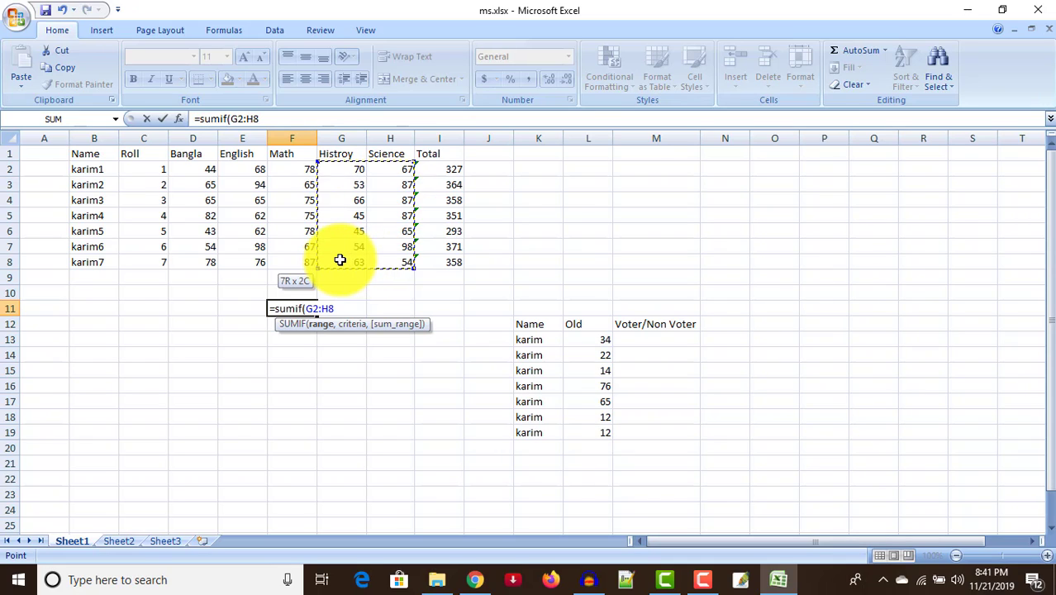
pyautogui.moveTo(353, 261); pyautogui.dragTo(303, 260)
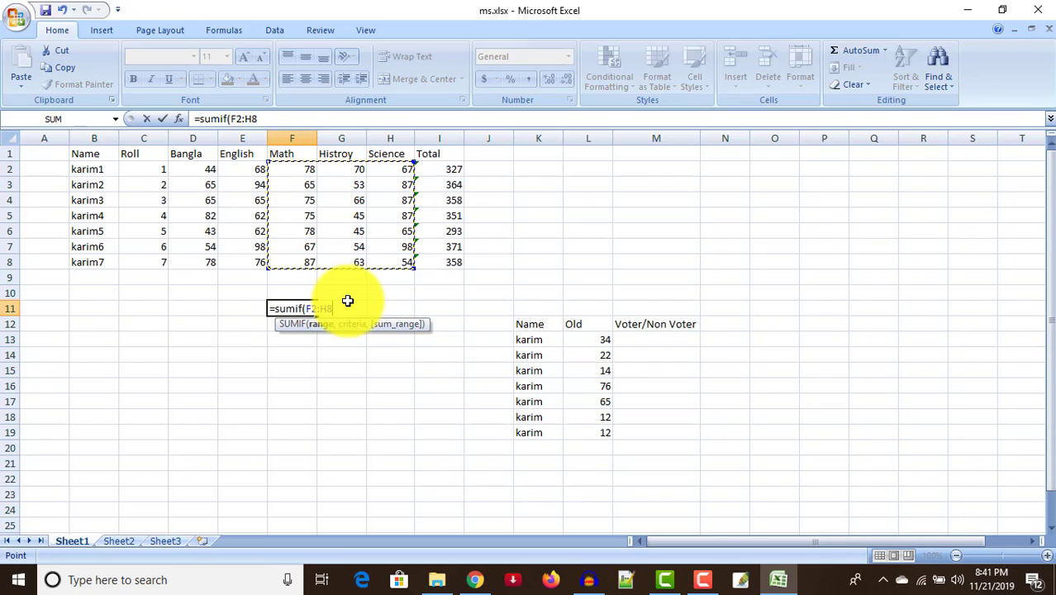
# - Complete =SUMIF(F2:H8,87) in F11, check its 348 result, then clear F11
pyautogui.write(',')
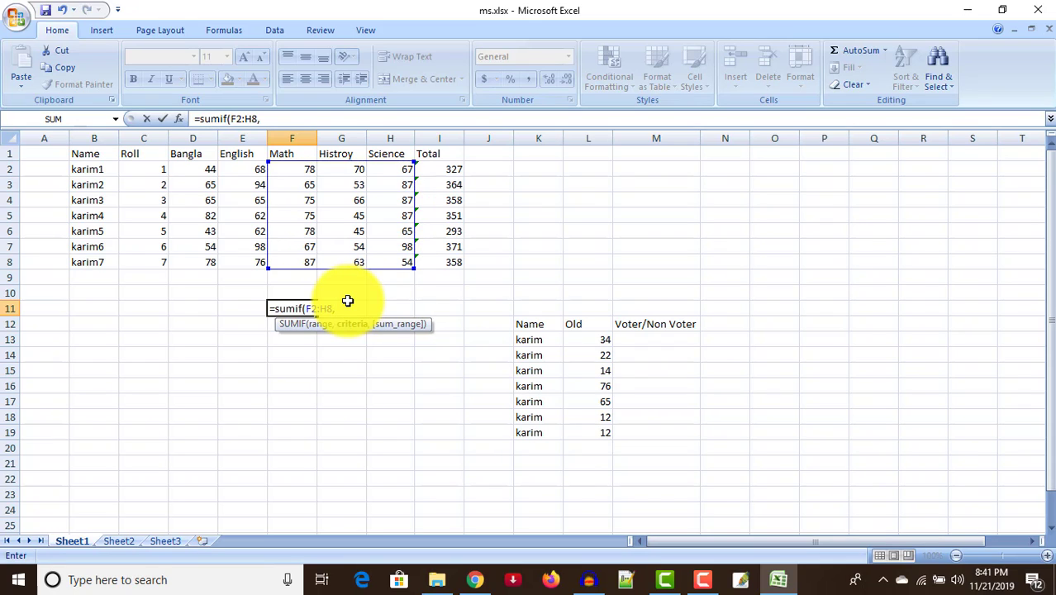
pyautogui.write('8')
pyautogui.write('7')
pyautogui.write(')')
pyautogui.press('Return')
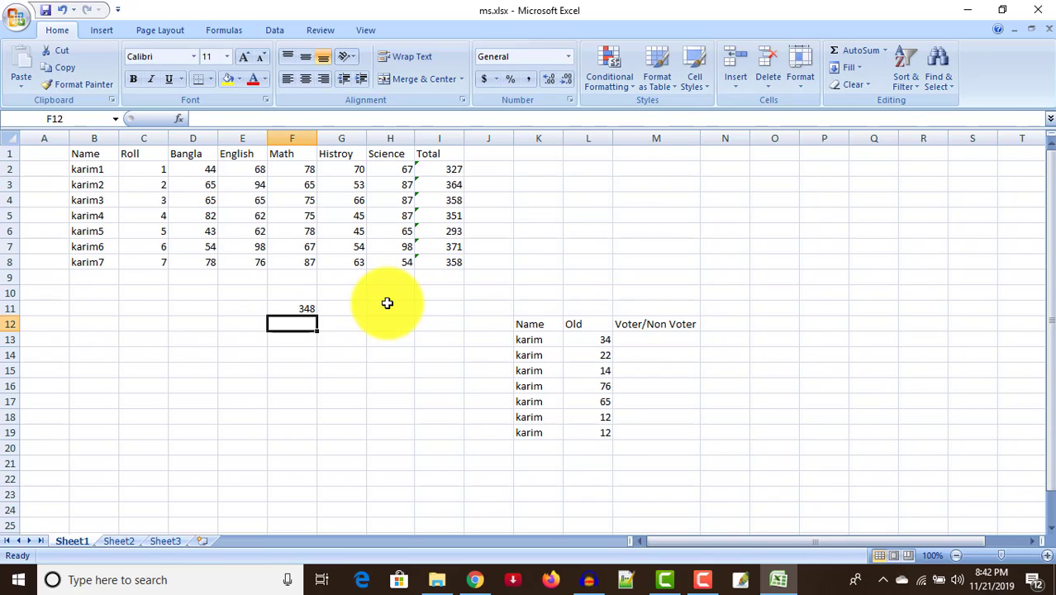
pyautogui.click(309, 307)
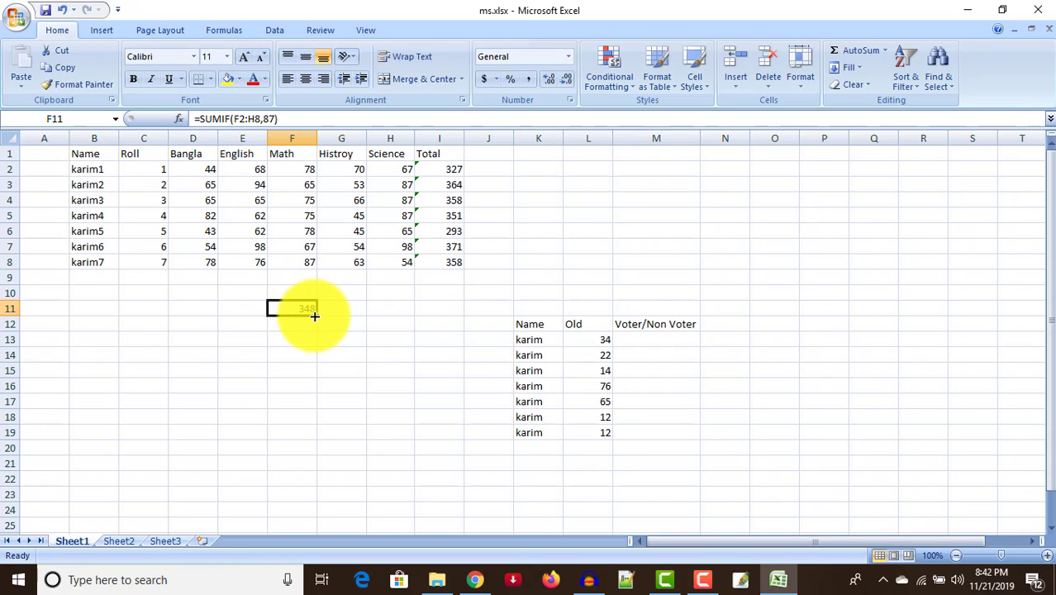
pyautogui.moveTo(311, 306); pyautogui.dragTo(309, 303)
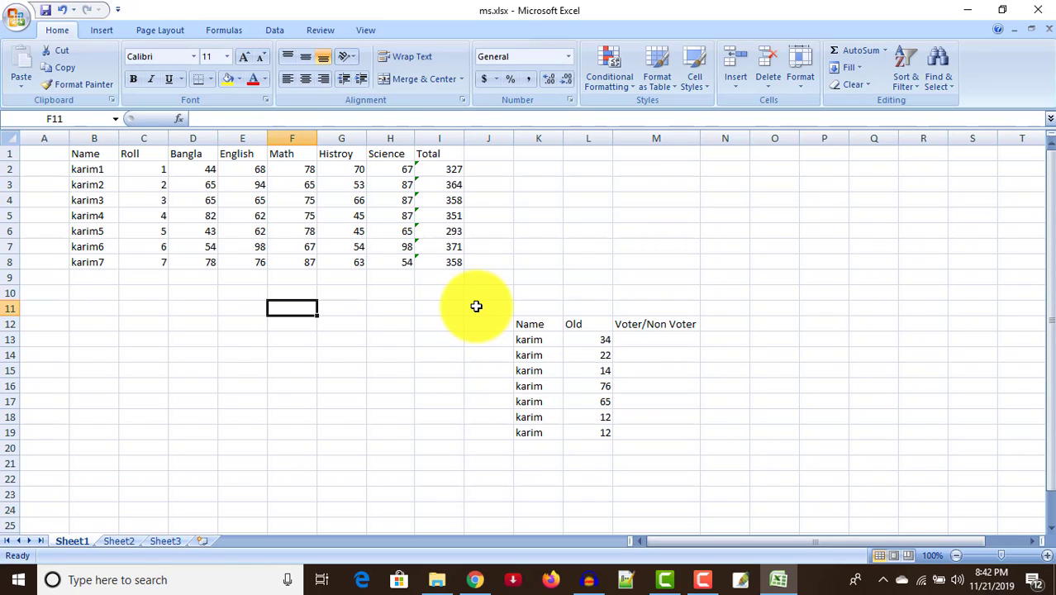
pyautogui.click(476, 306)
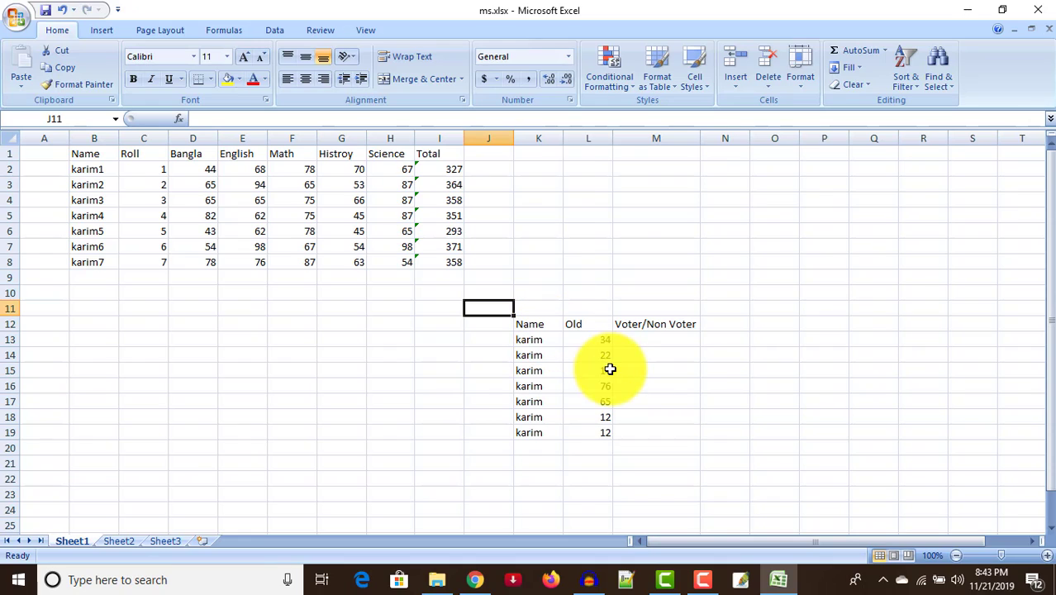
pyautogui.click(619, 343)
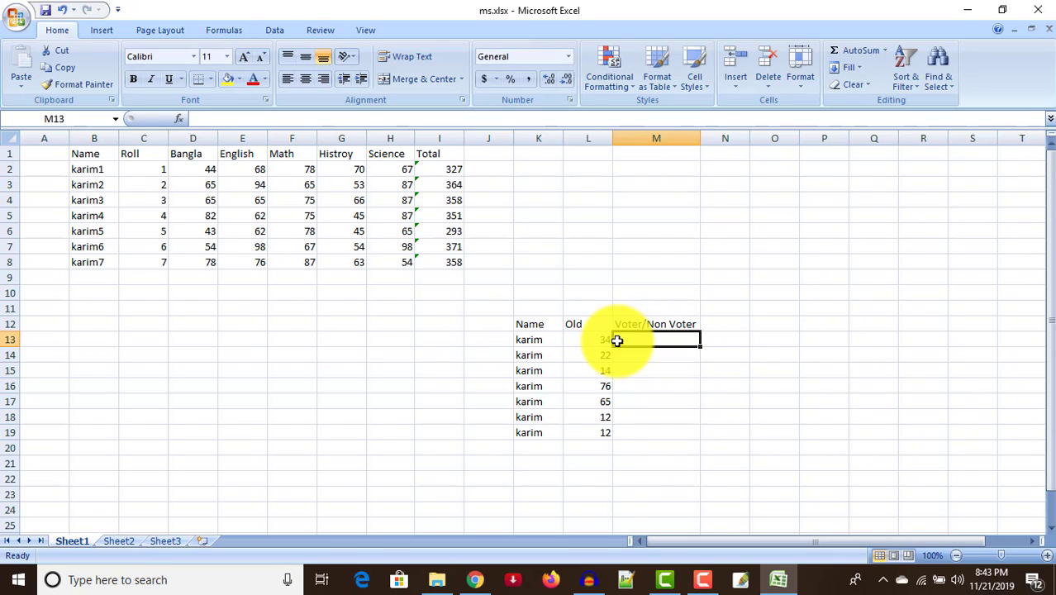
# - Begin an IF formula in M13 testing L13>=18 with "Voter" as the true result
pyautogui.write('=')
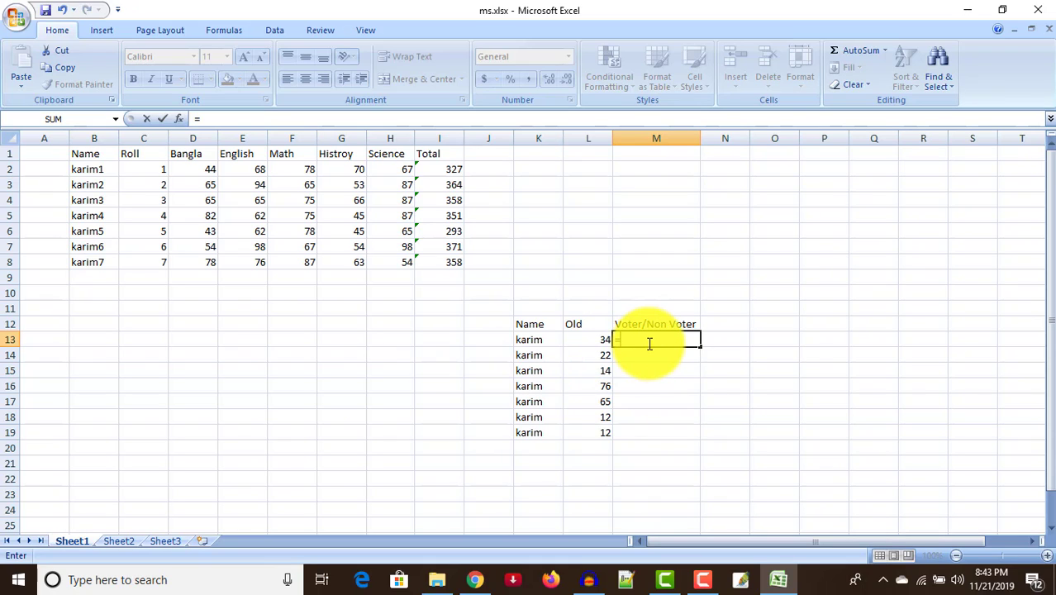
pyautogui.write('if')
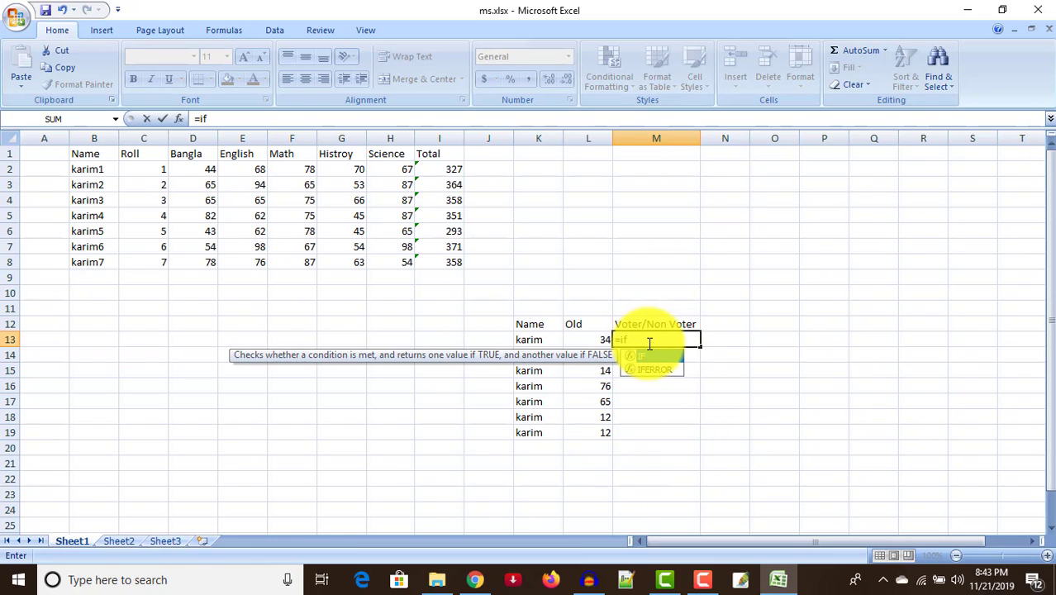
pyautogui.write('(')
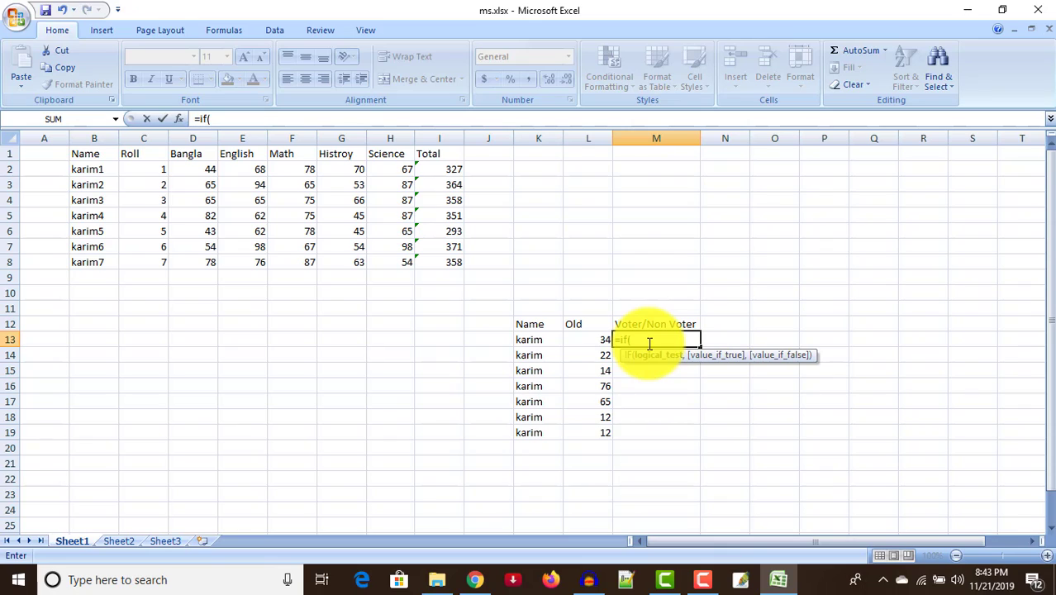
pyautogui.click(599, 340)
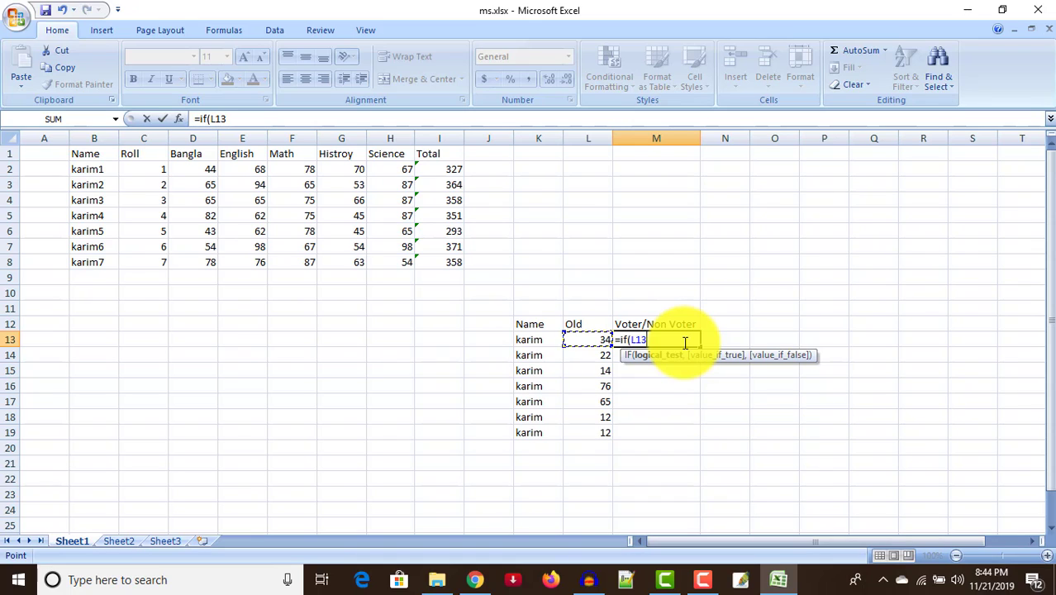
pyautogui.write('>')
pyautogui.write('=')
pyautogui.write('1')
pyautogui.write('8')
pyautogui.write(',')
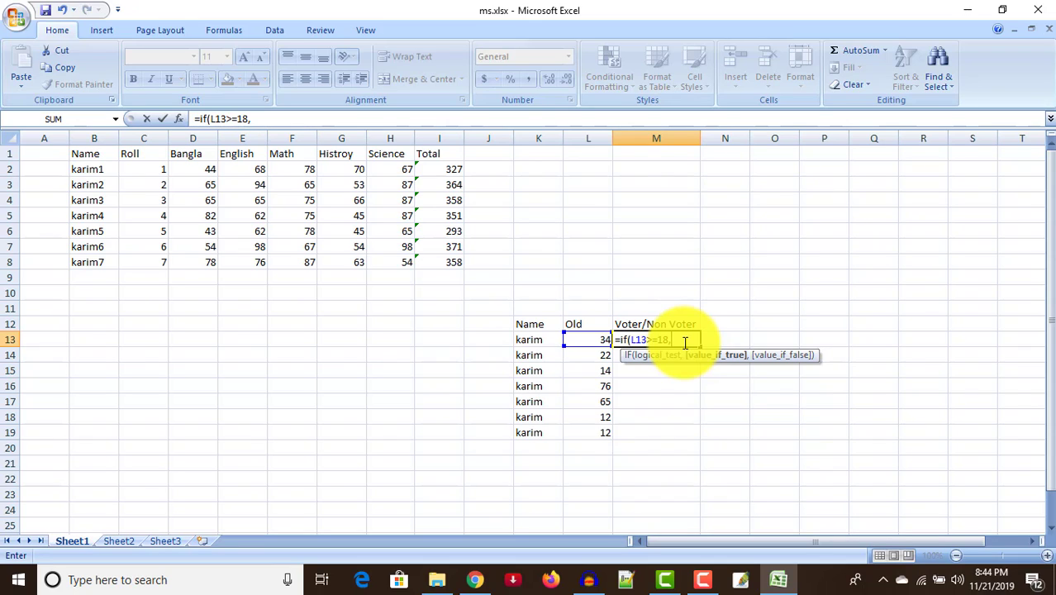
pyautogui.write('"')
pyautogui.write('V')
pyautogui.write('ote')
pyautogui.write('r')
# - Finish M13 as =IF(L13>=18,"Voter","Non-Voter"), fixing the quotes, so age 34 shows Voter
pyautogui.write('"')
pyautogui.write(',')
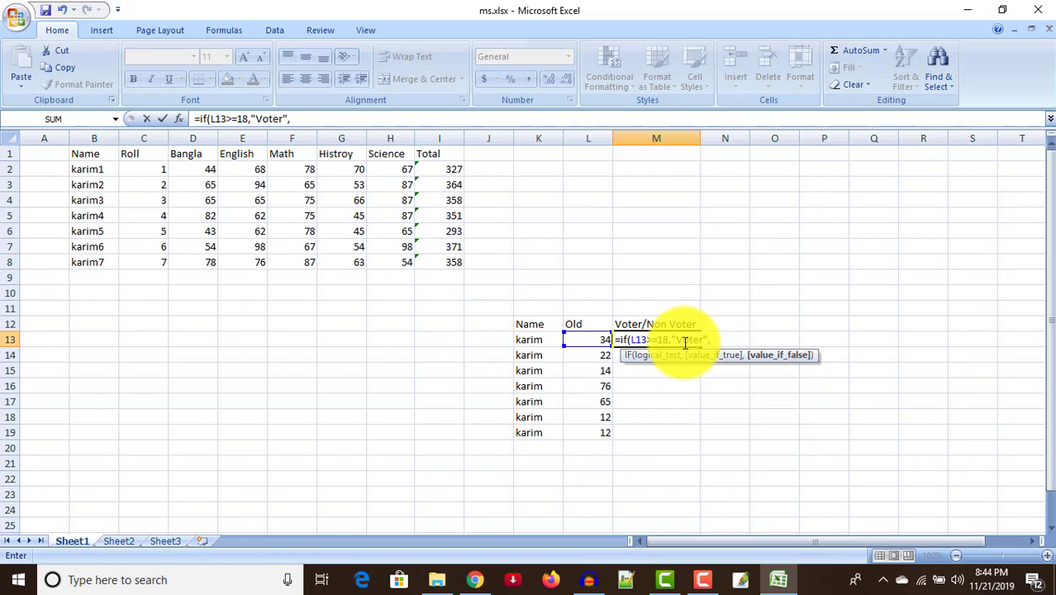
pyautogui.write('N')
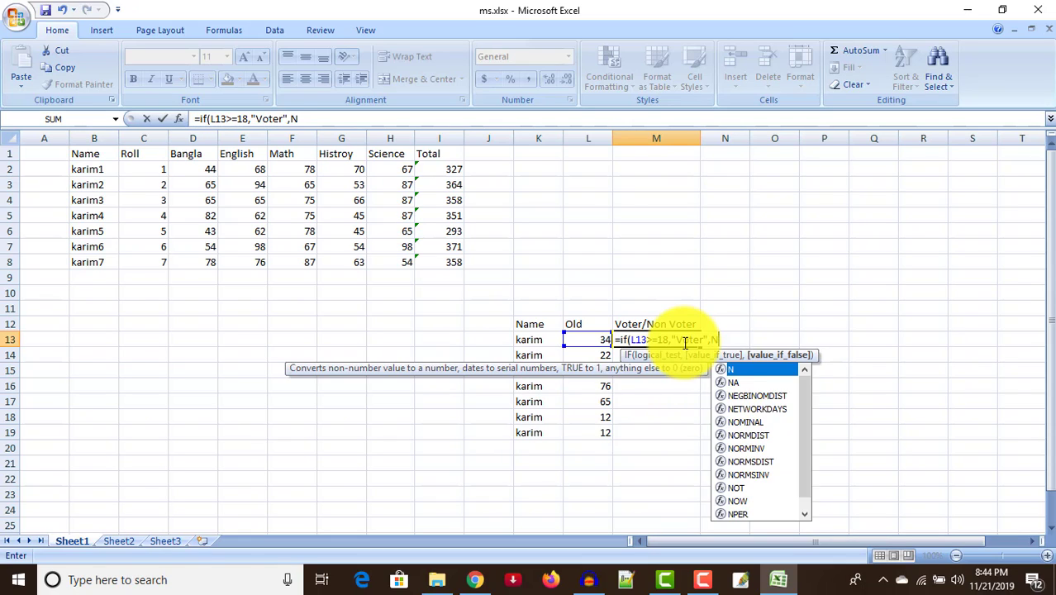
pyautogui.write('on')
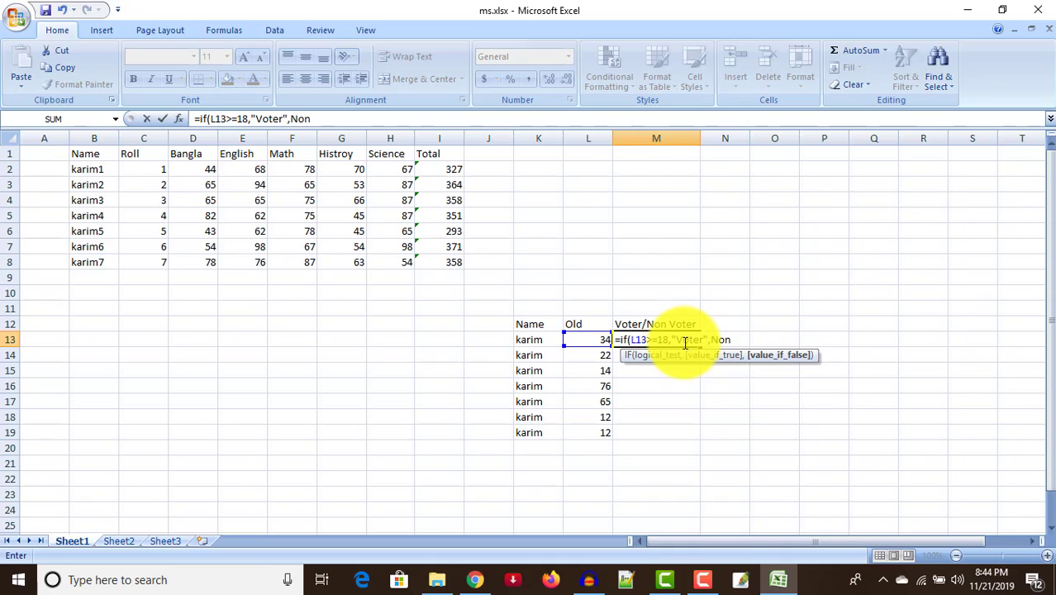
pyautogui.write('-')
pyautogui.write('V')
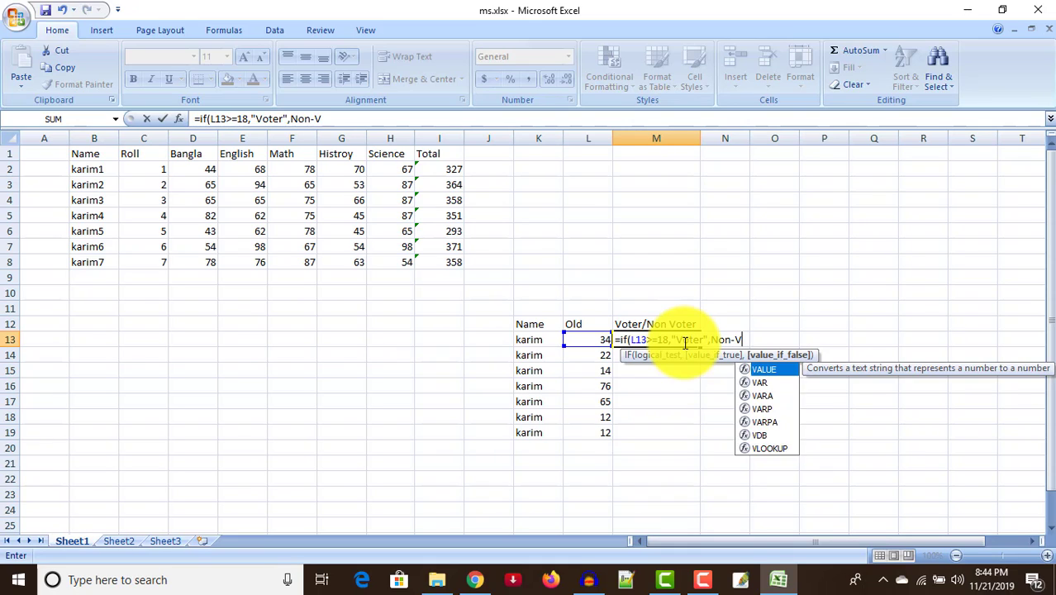
pyautogui.write('oter')
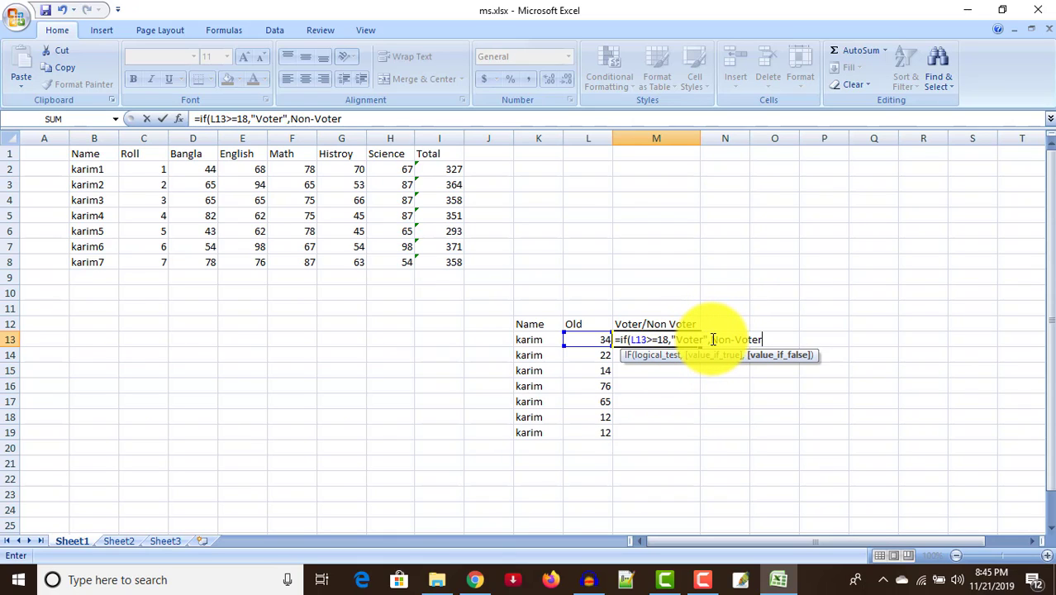
pyautogui.click(710, 339)
pyautogui.write('"')
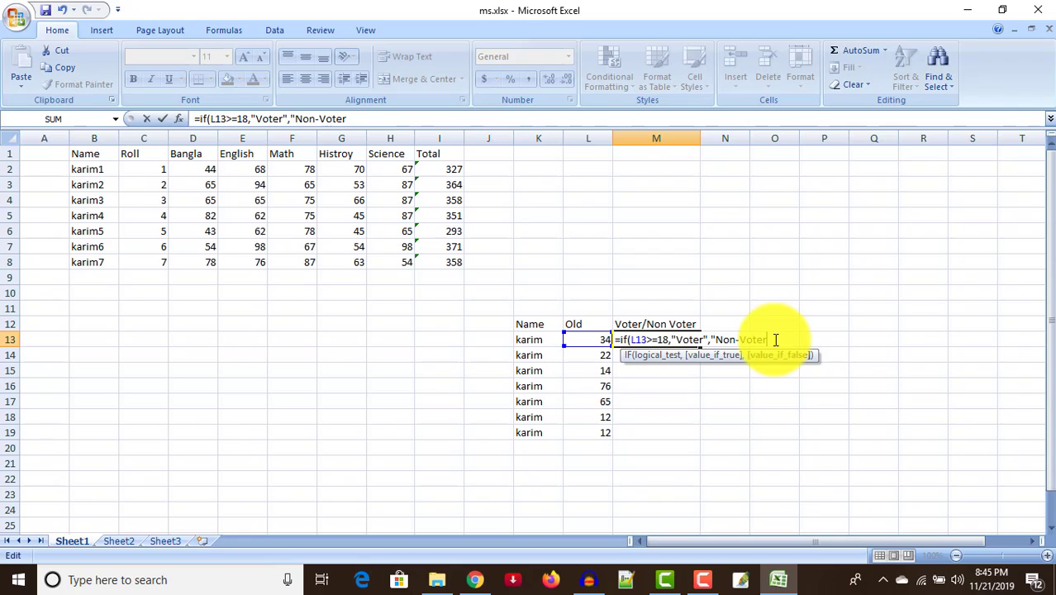
pyautogui.write('"')
pyautogui.write(')')
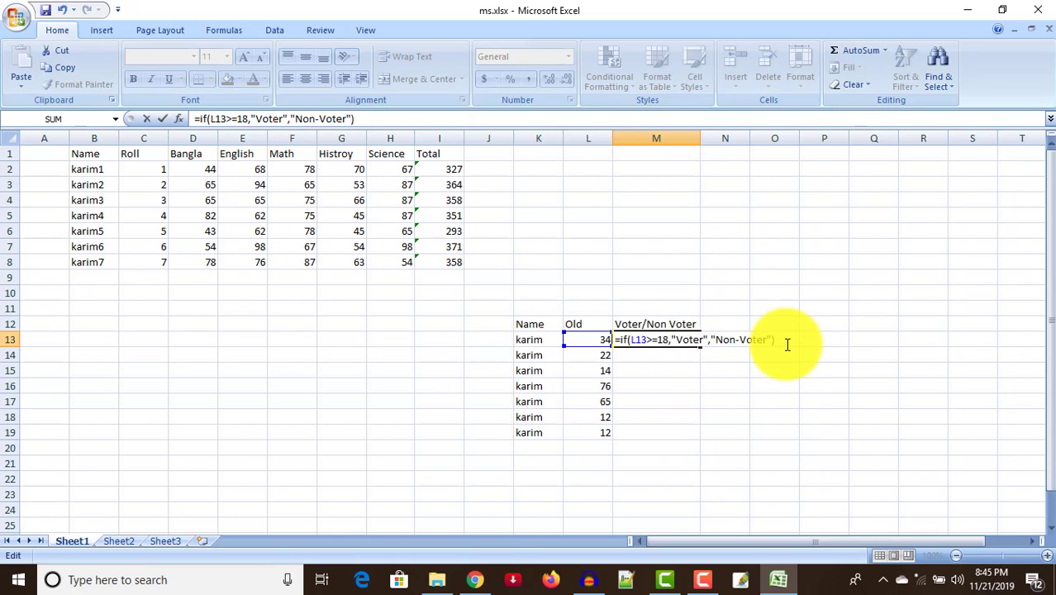
pyautogui.press('Return')
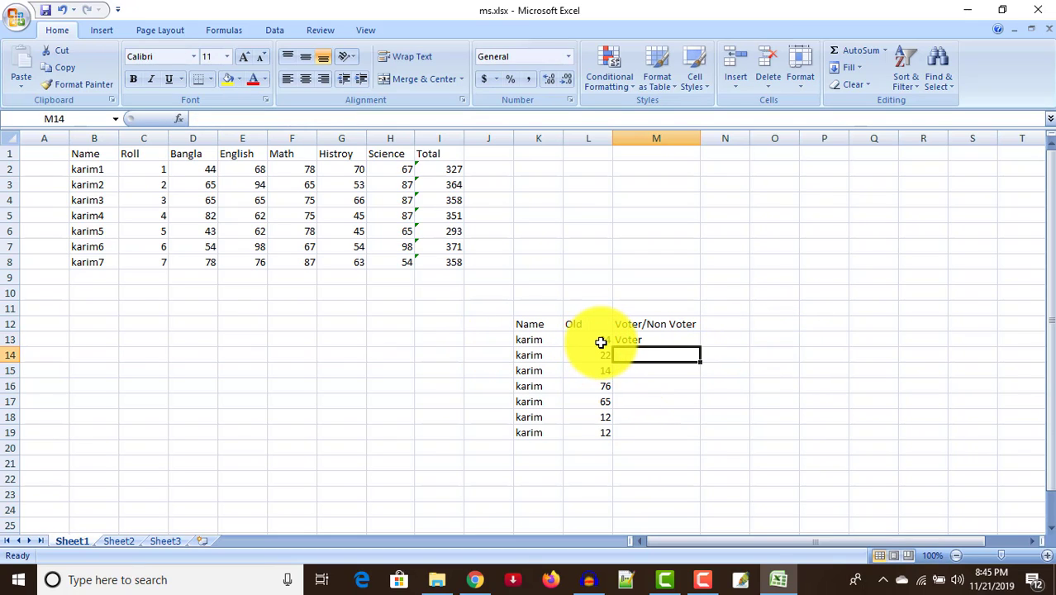
# - Fill the IF formula down M13:M19, marking ages 14 and 12 Non-Voter and the rest Voter
pyautogui.click(649, 340)
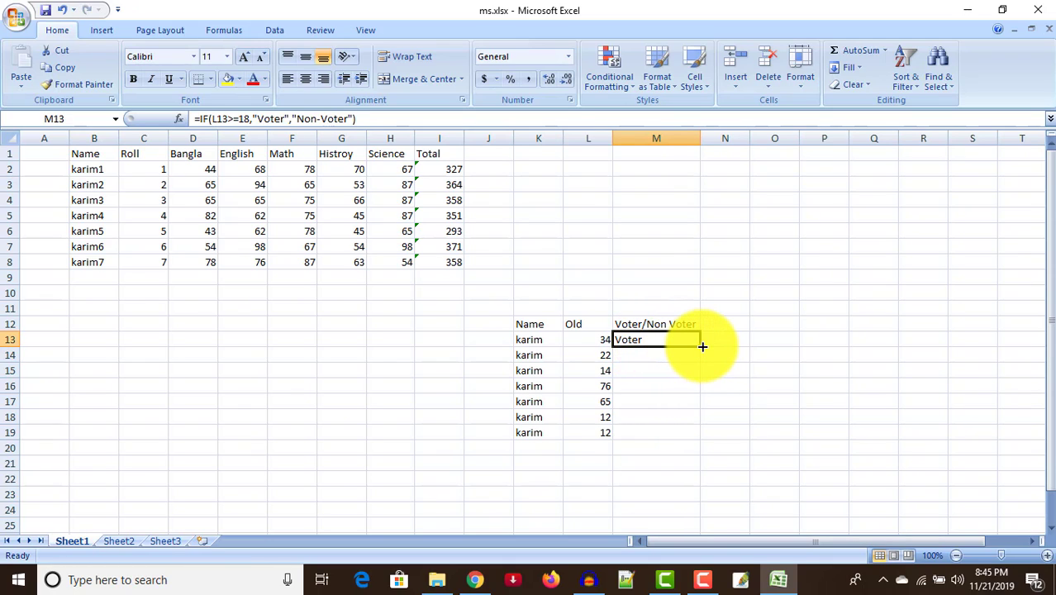
pyautogui.moveTo(698, 345); pyautogui.dragTo(701, 440)
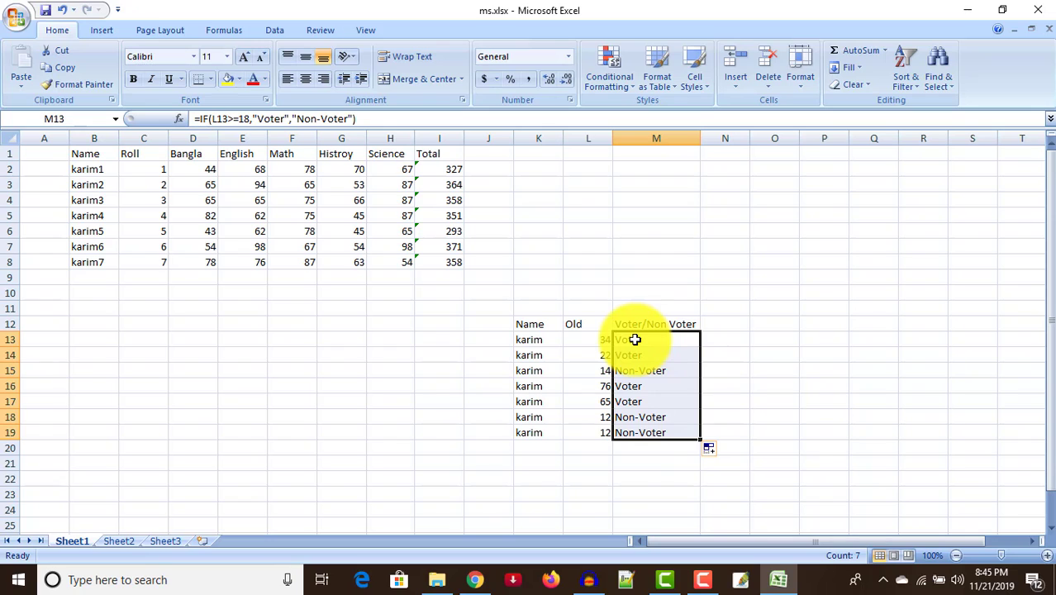
pyautogui.click(738, 392)
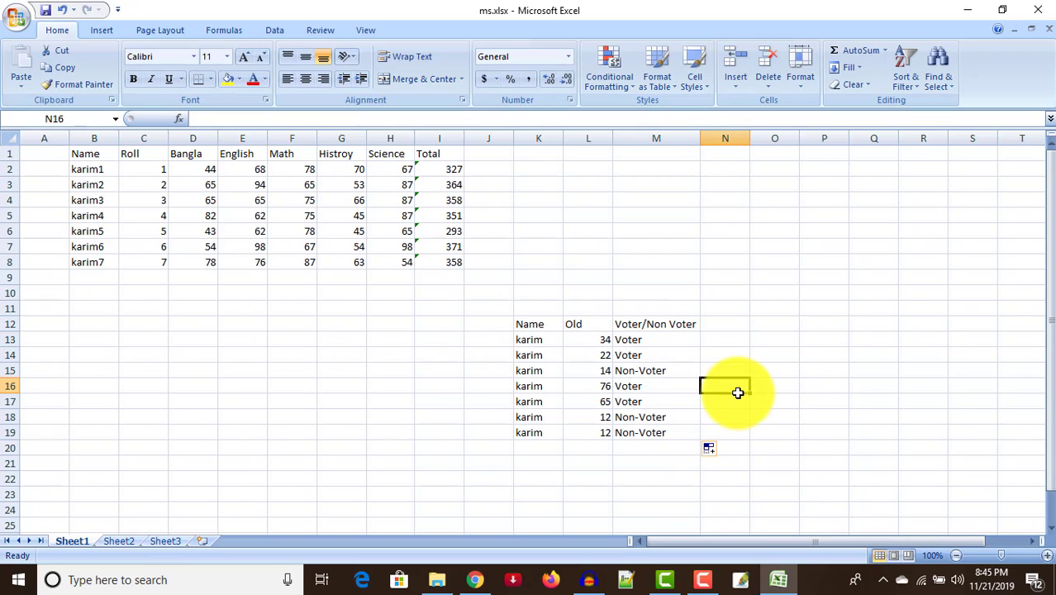